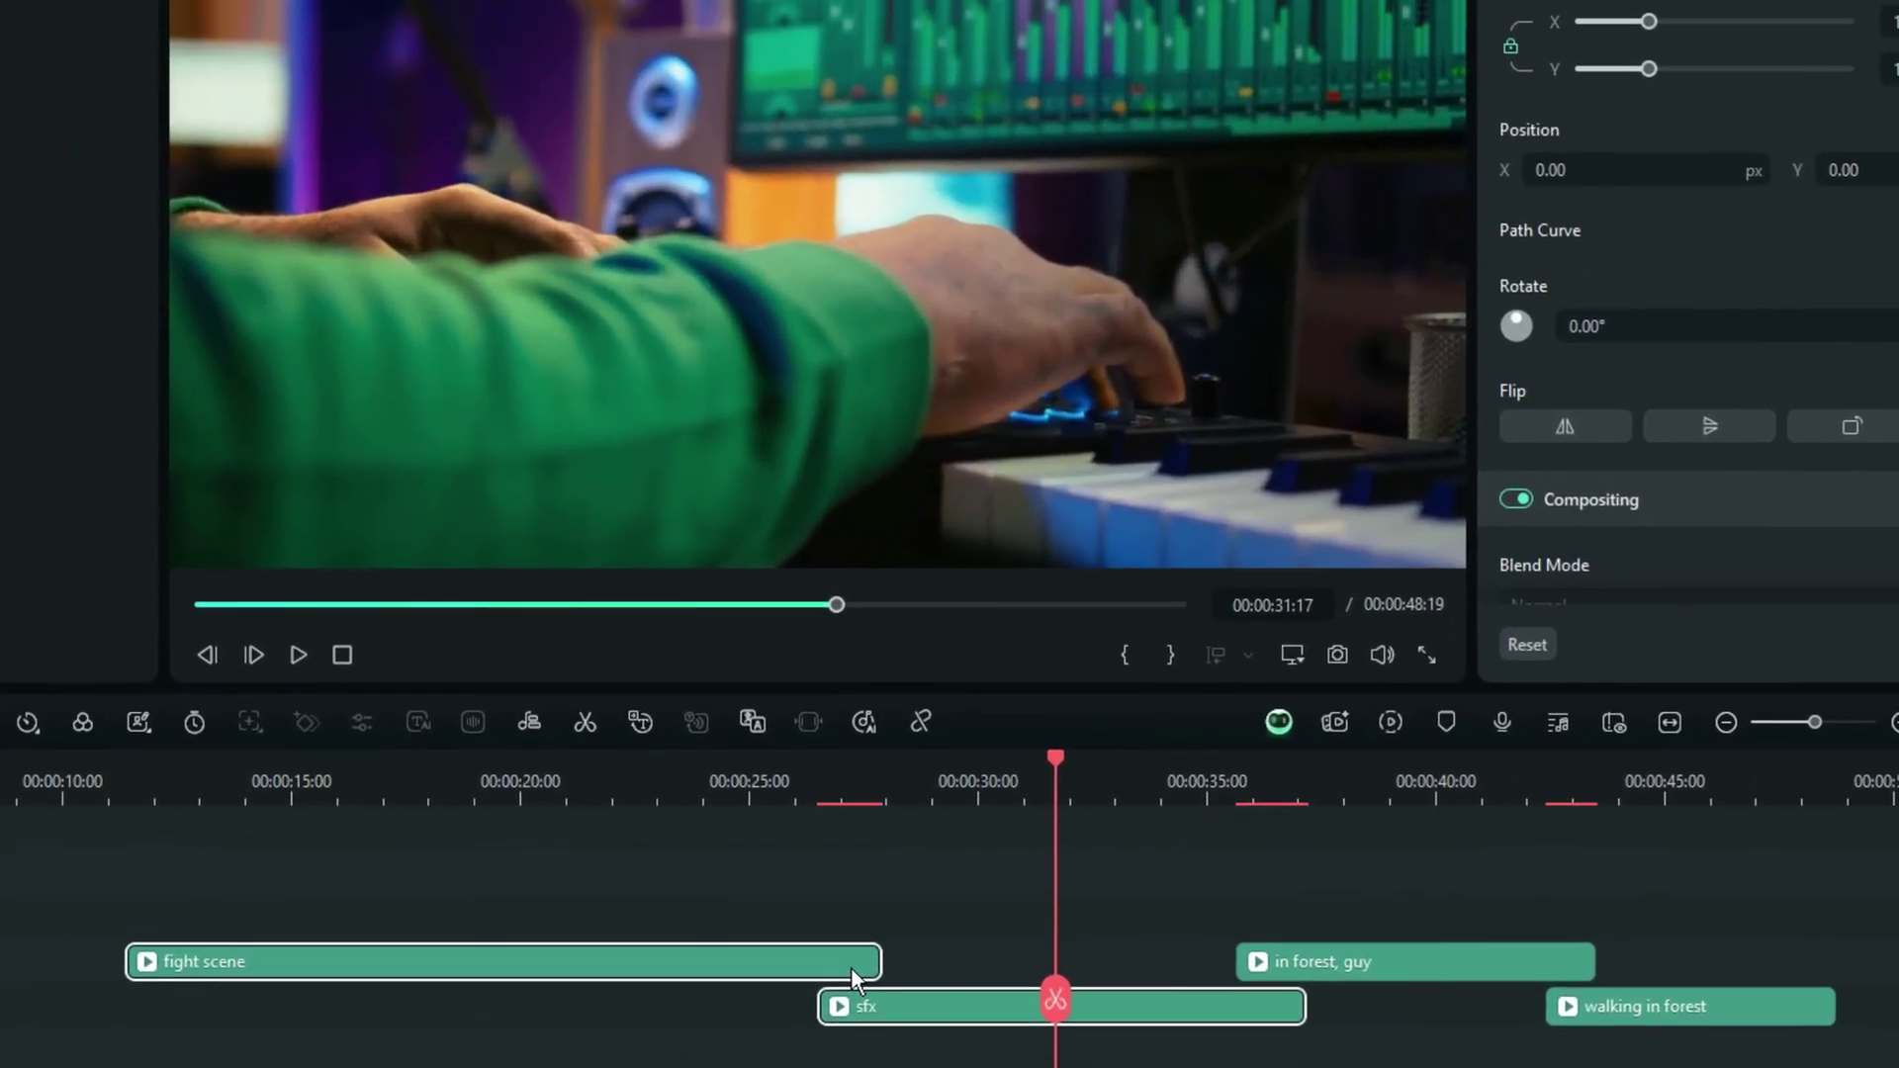
Step: Combine the fight scene and sfx clips into a compound clip named cmclp
right_click(851, 967)
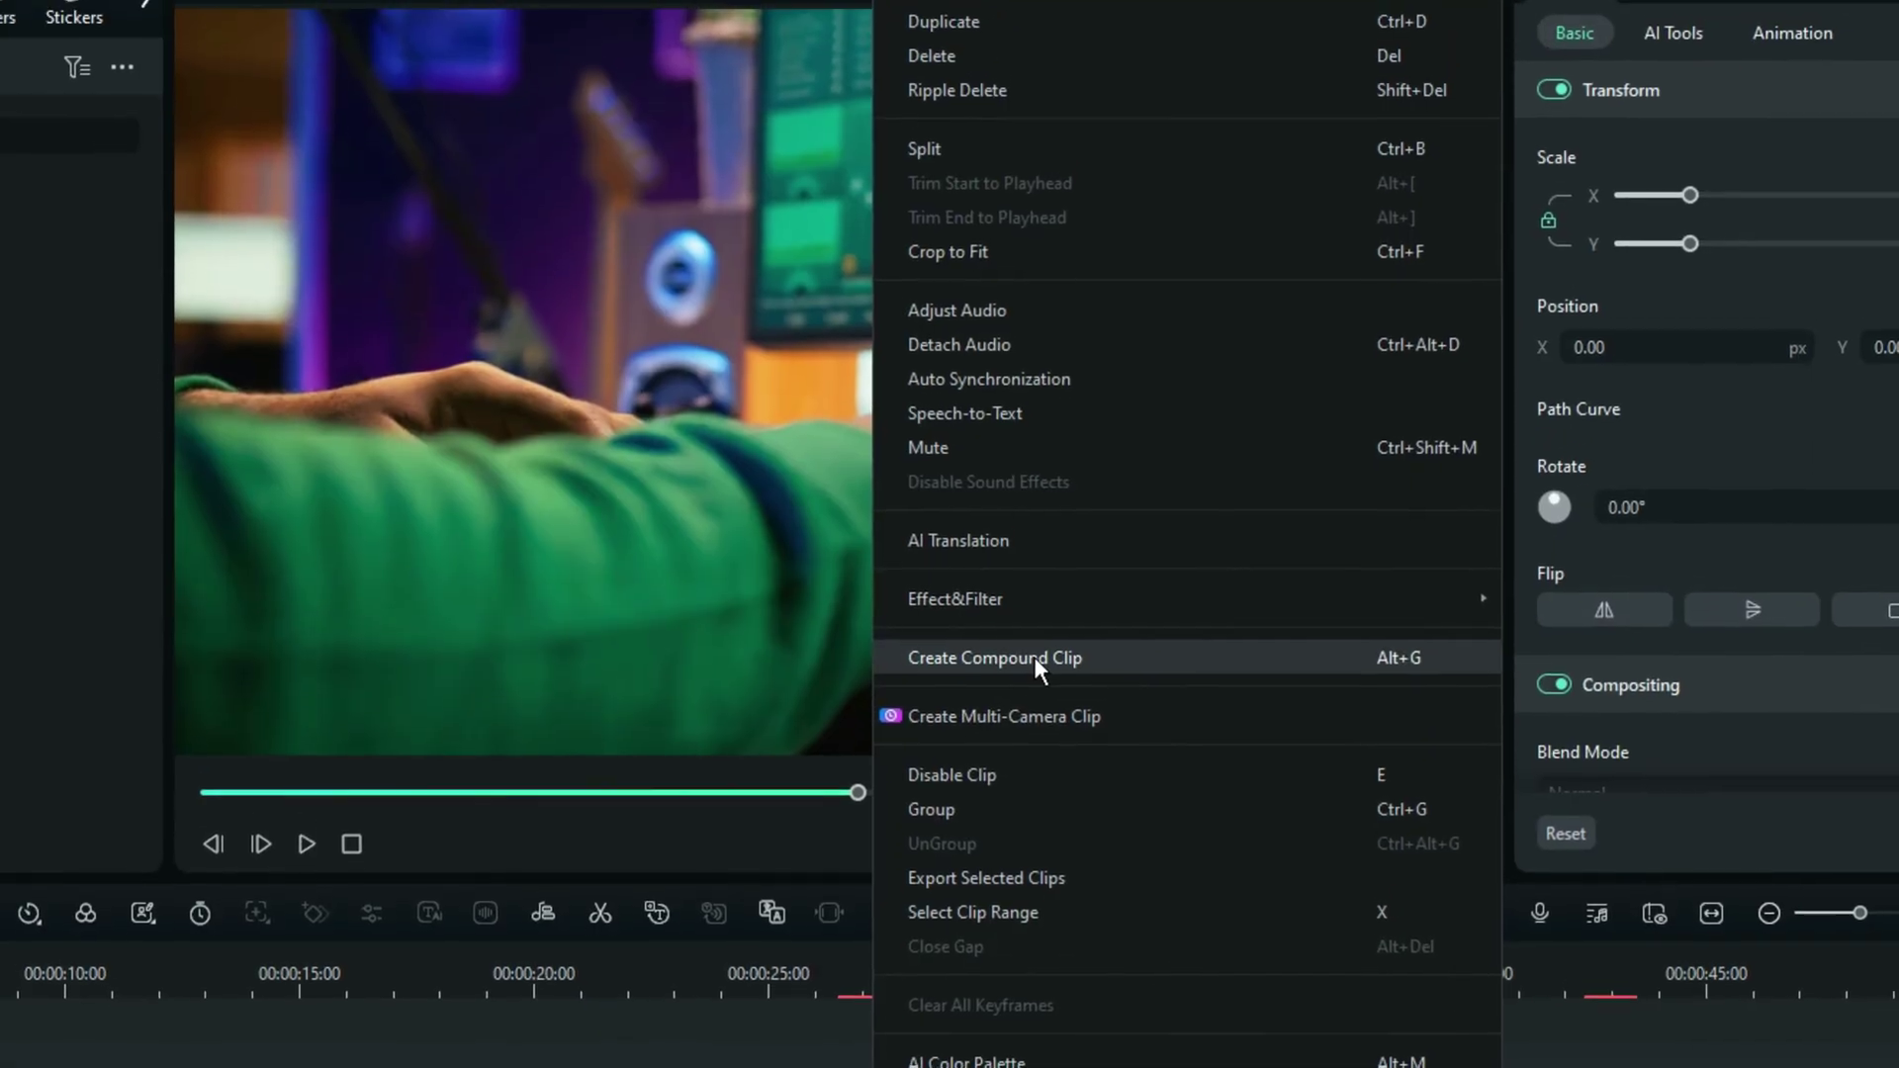
click(1018, 657)
text(cmclp)
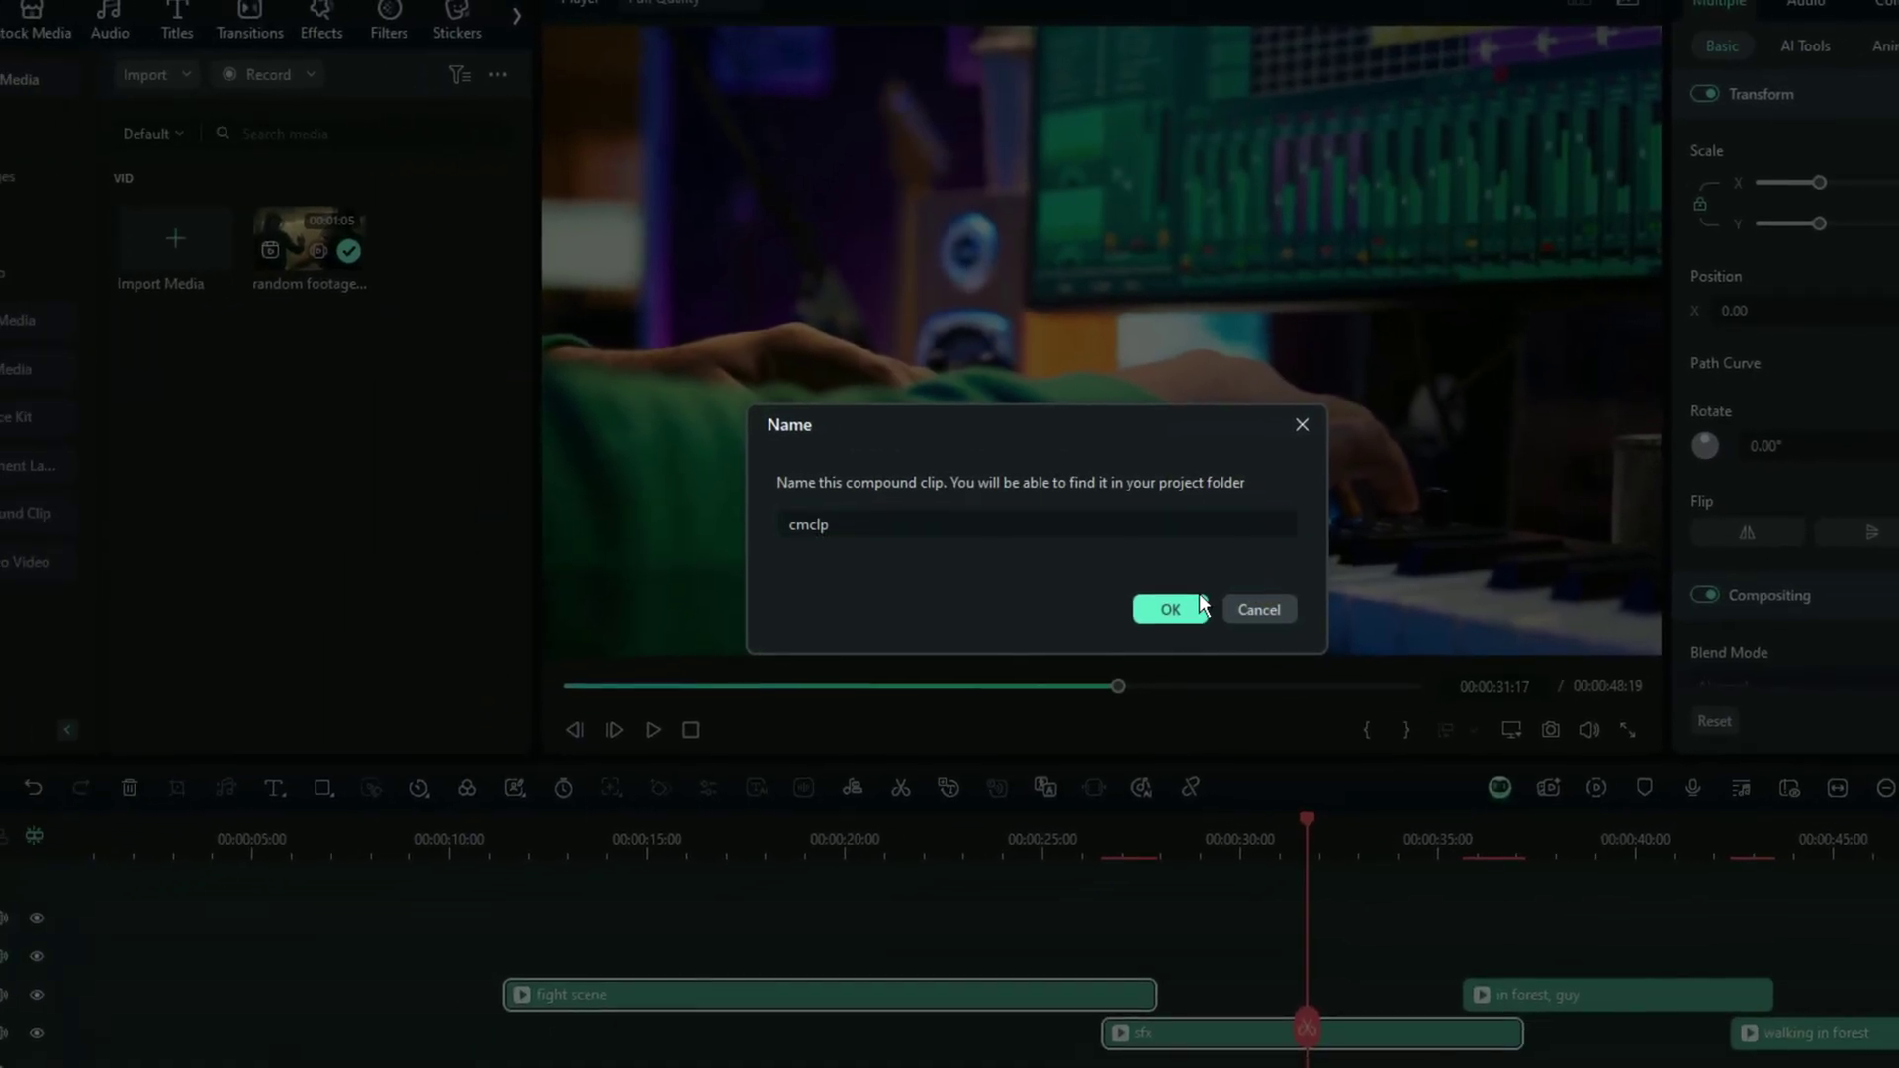
click(1175, 608)
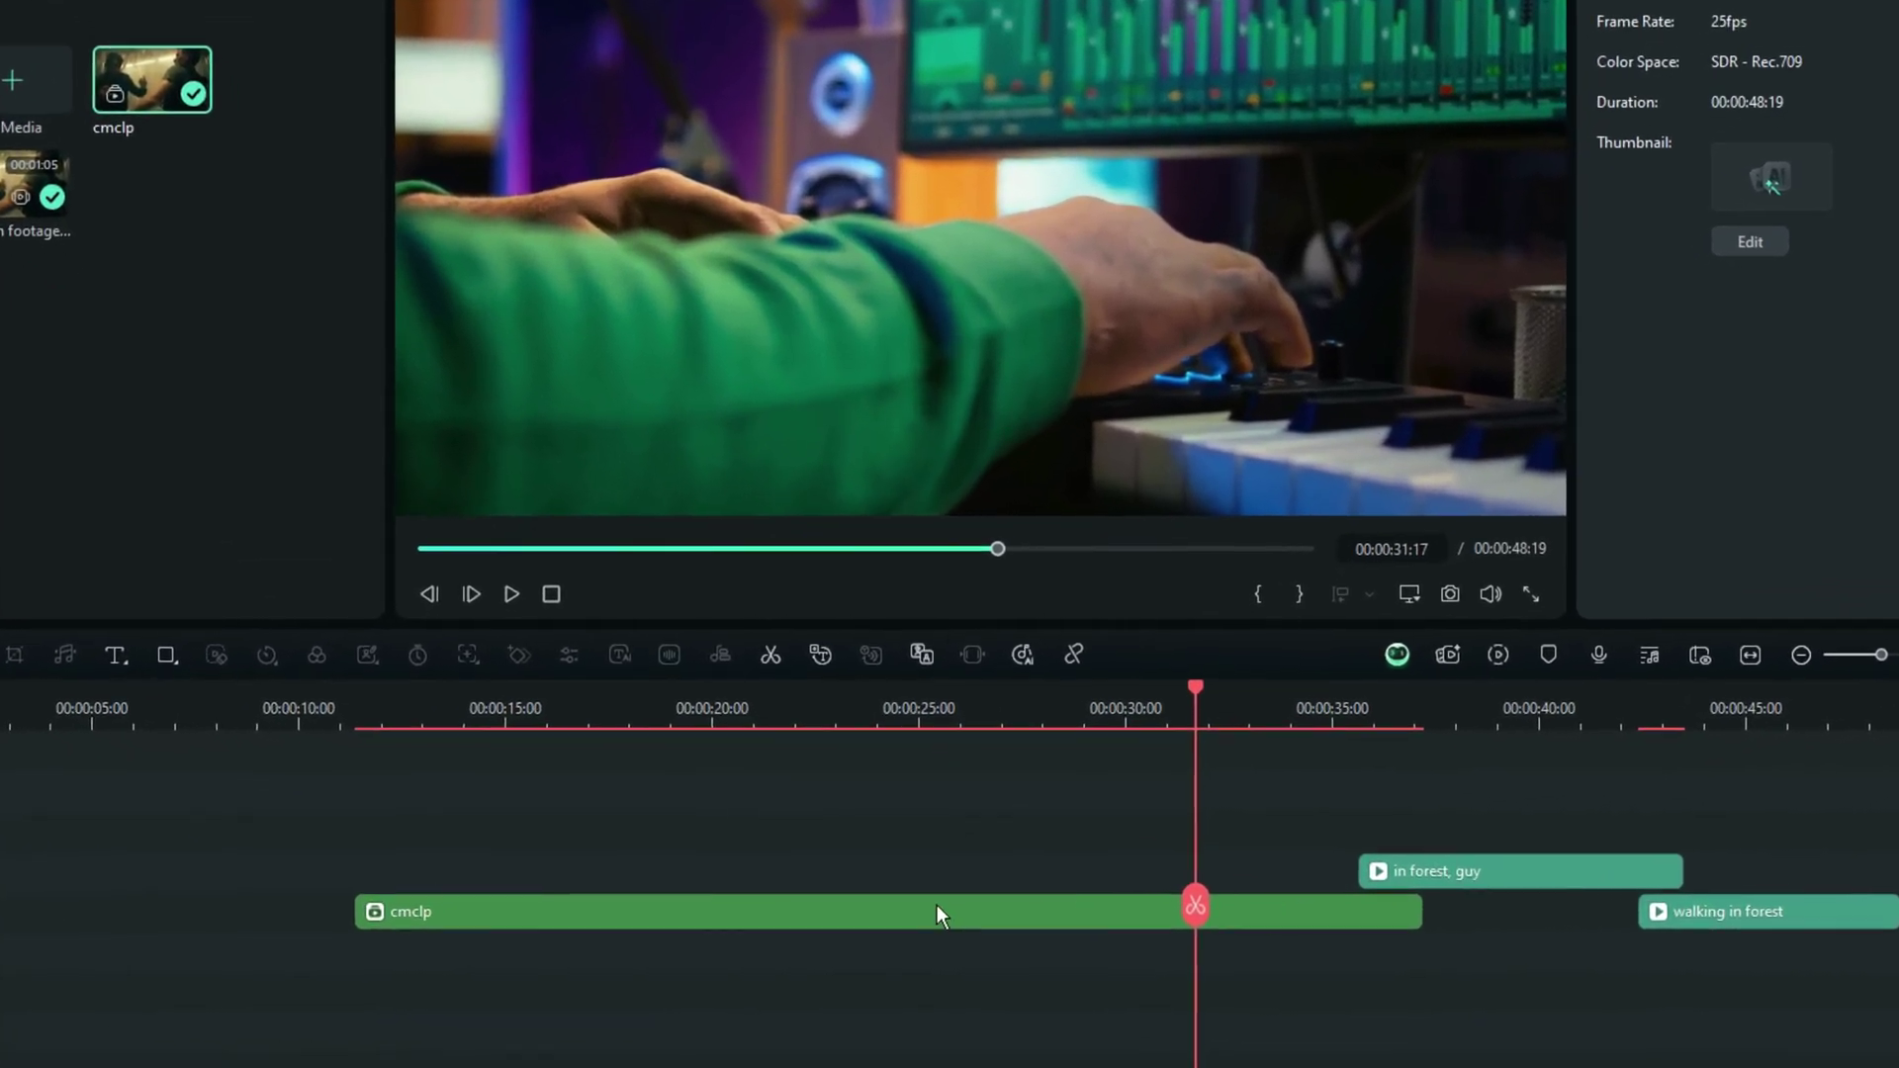
Step: Bring up the Detach Compound Clip option for the cmclp clip
click(1098, 922)
right_click(1101, 904)
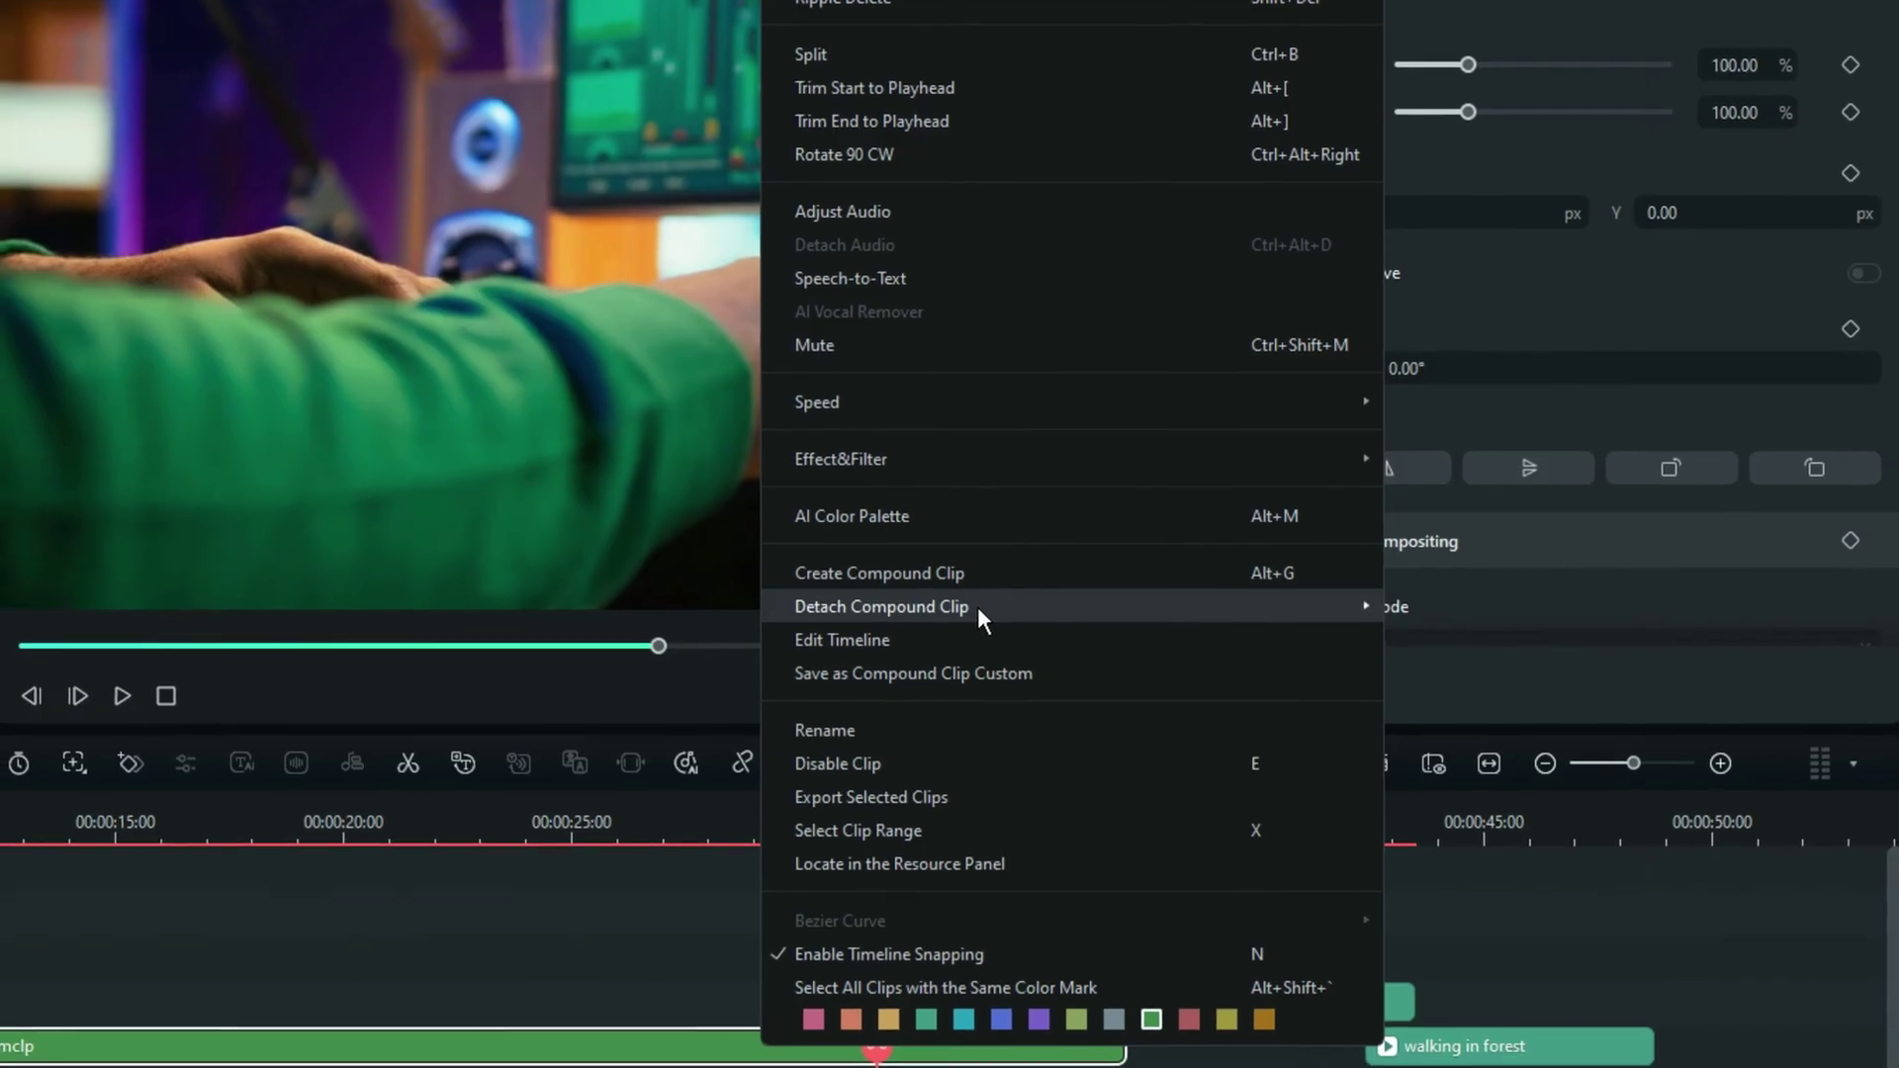
mouse_move(965, 594)
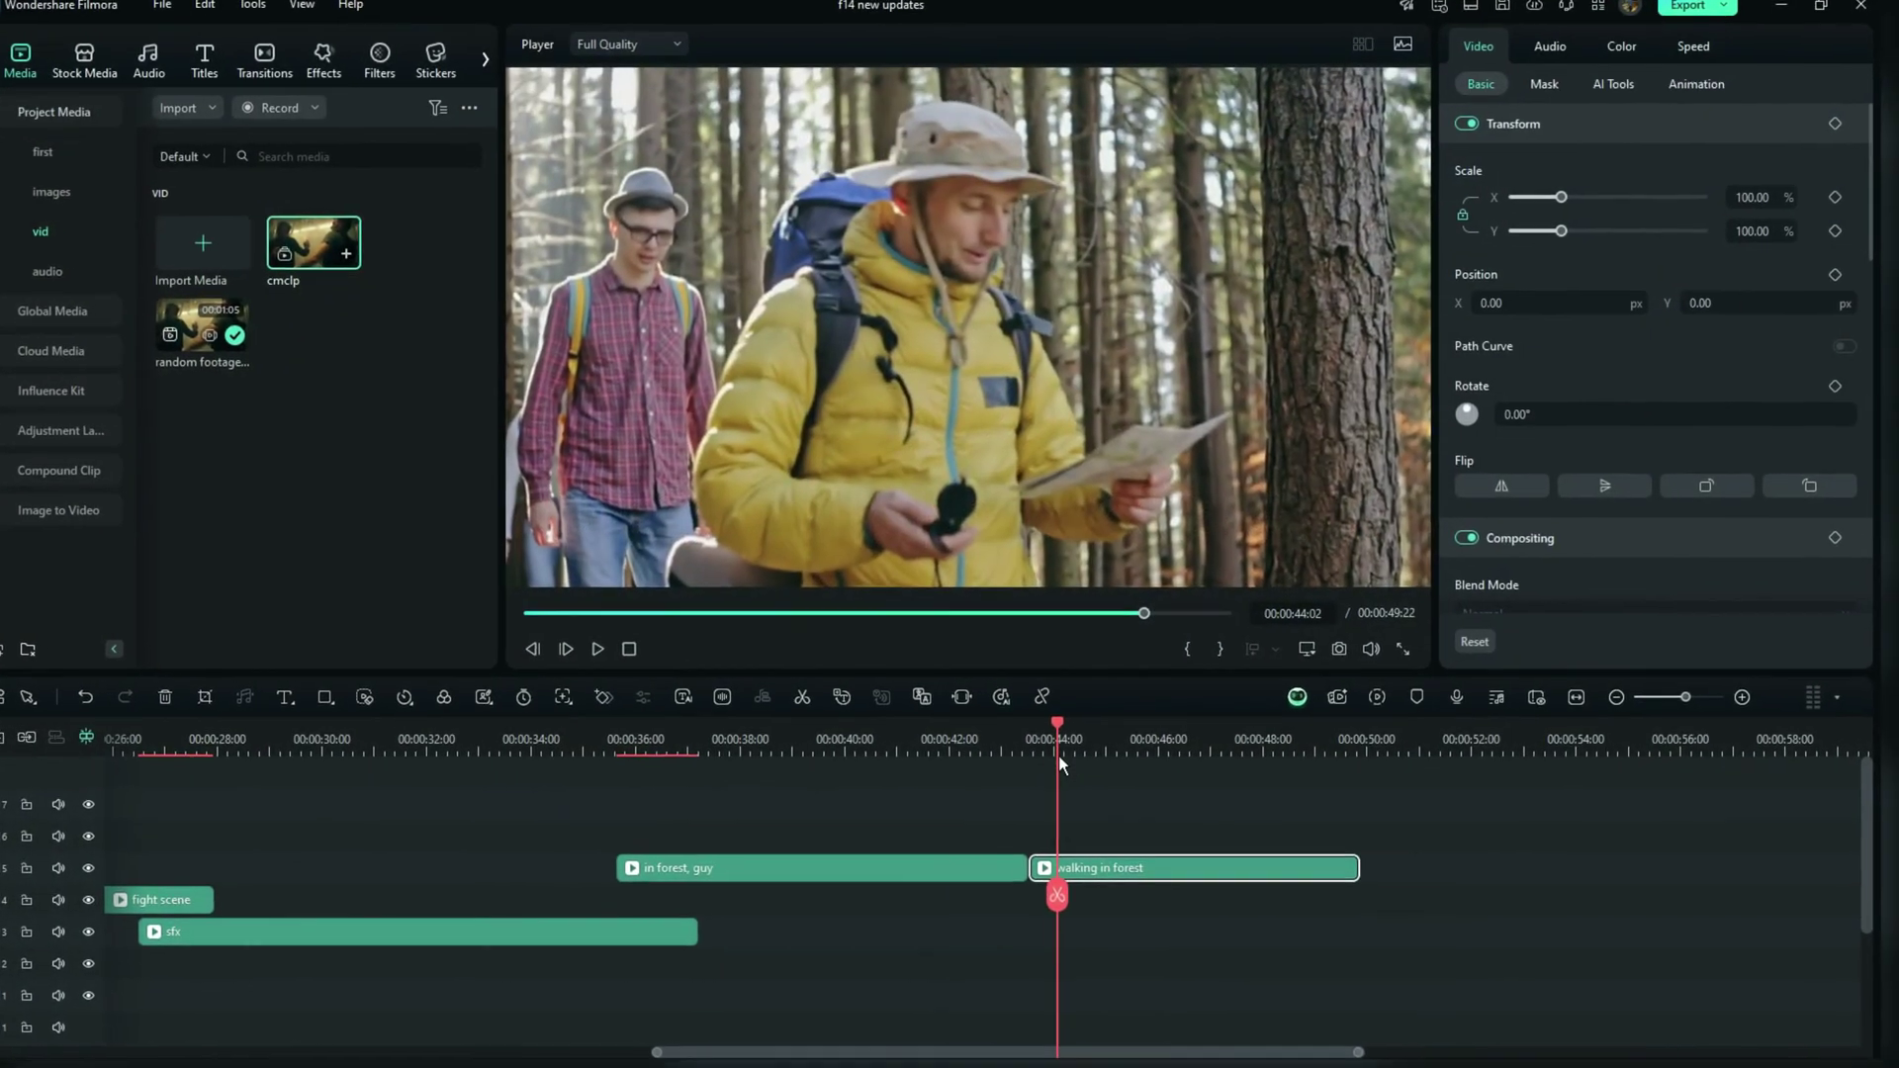
Step: Move playback back to the tent scene and show the SFX Transitions category
drag(1058, 756, 986, 756)
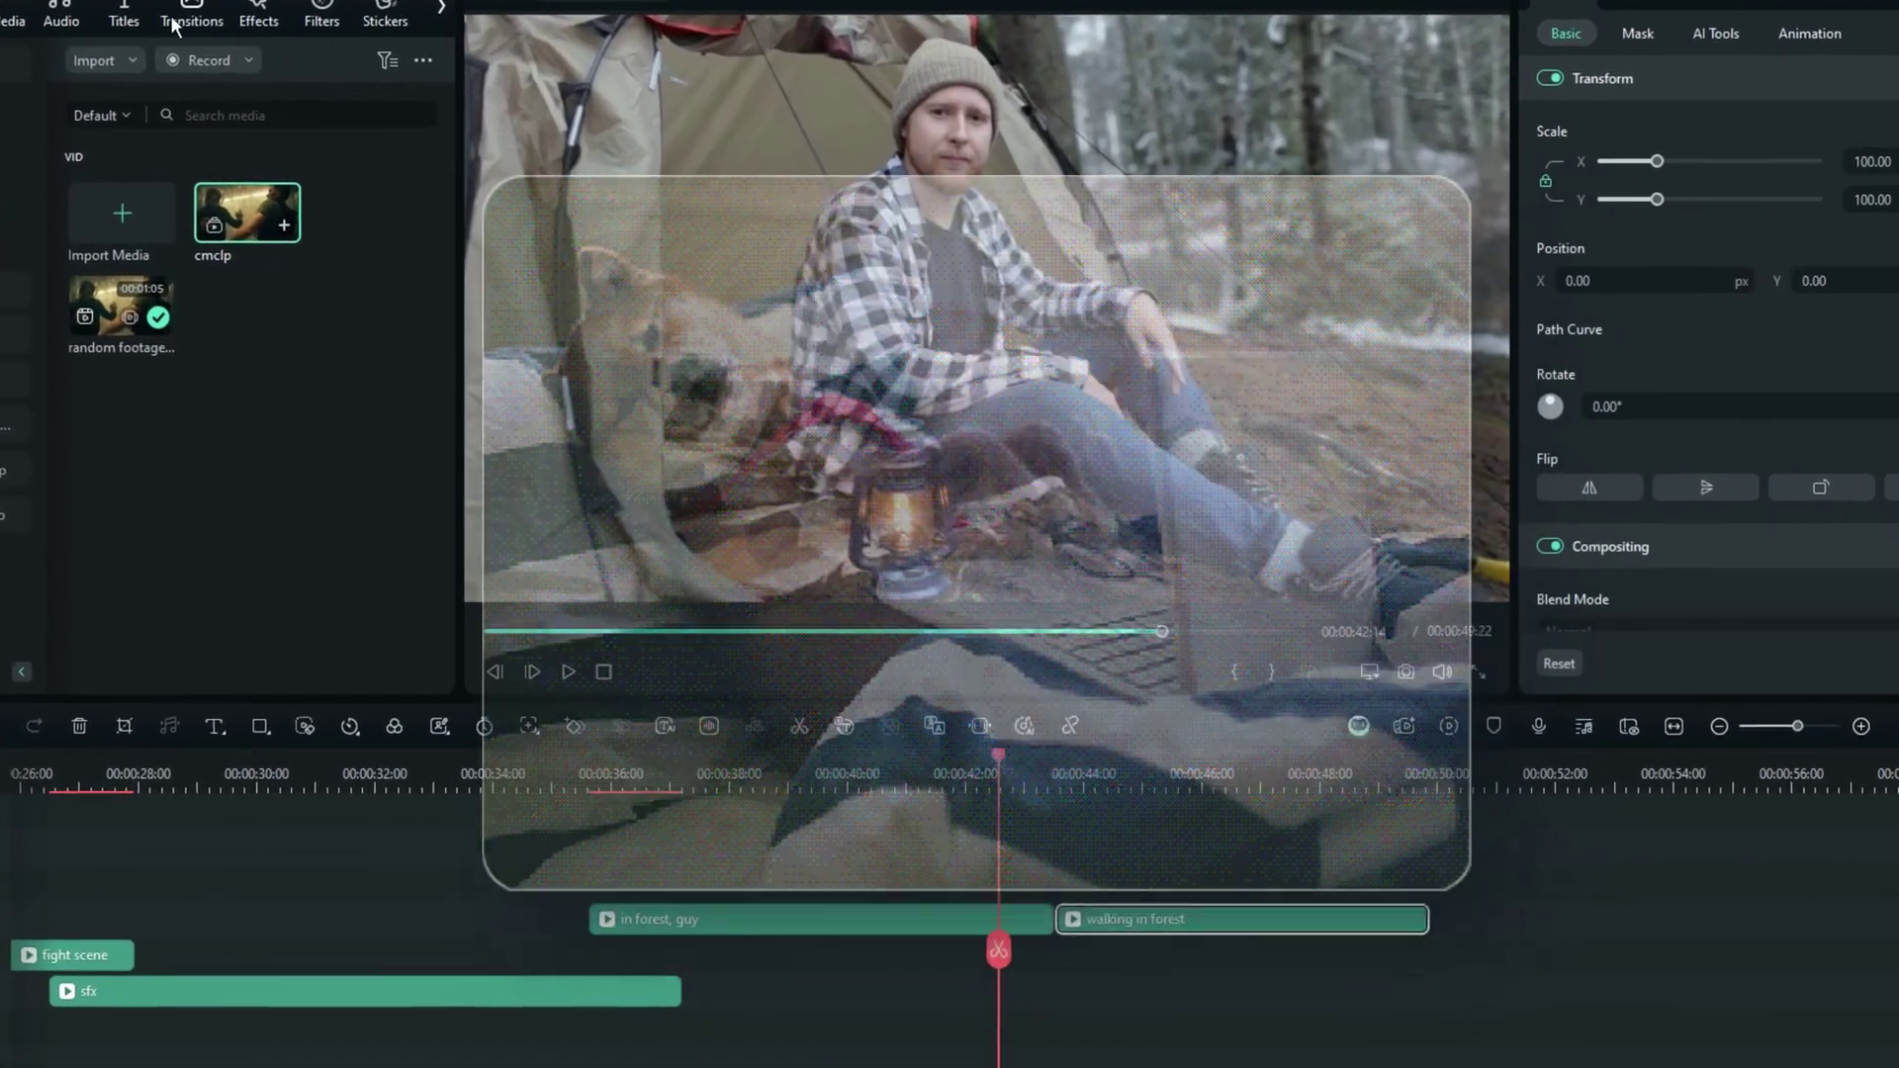
click(174, 20)
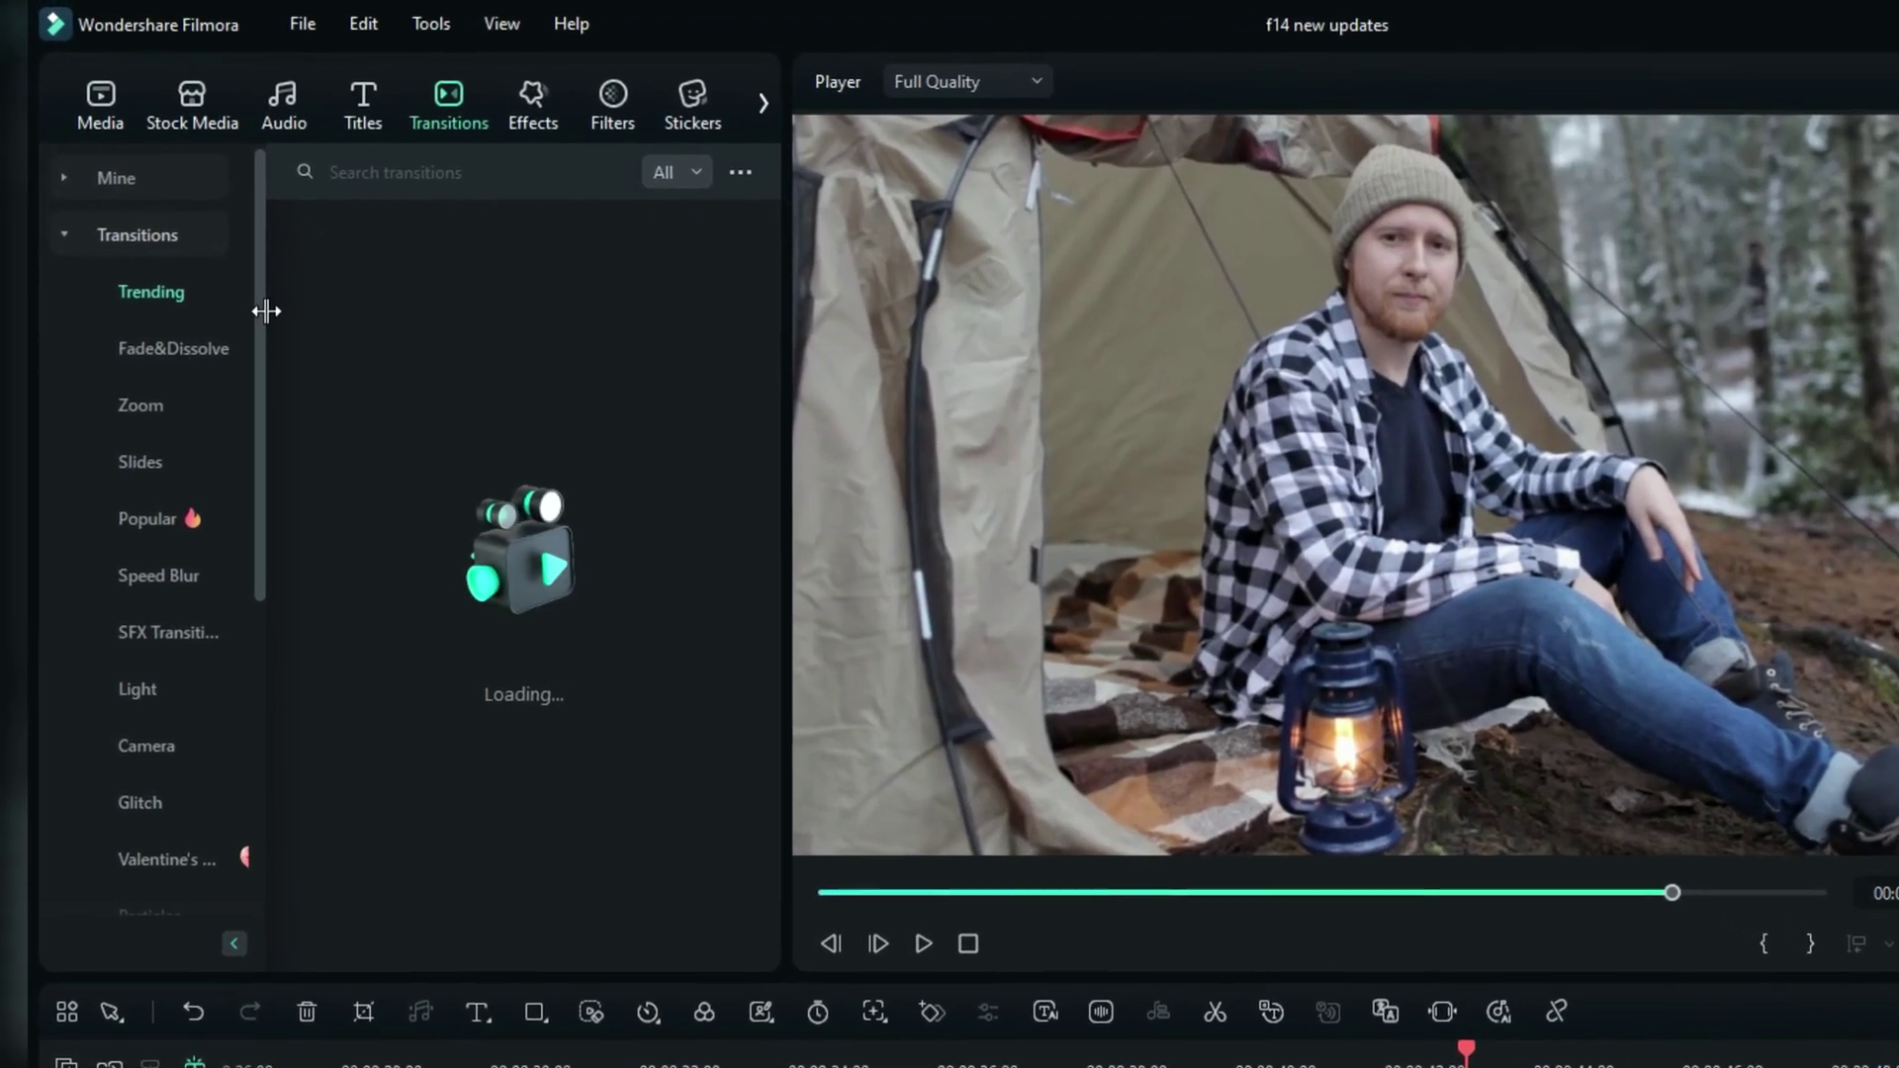
drag(265, 337, 267, 437)
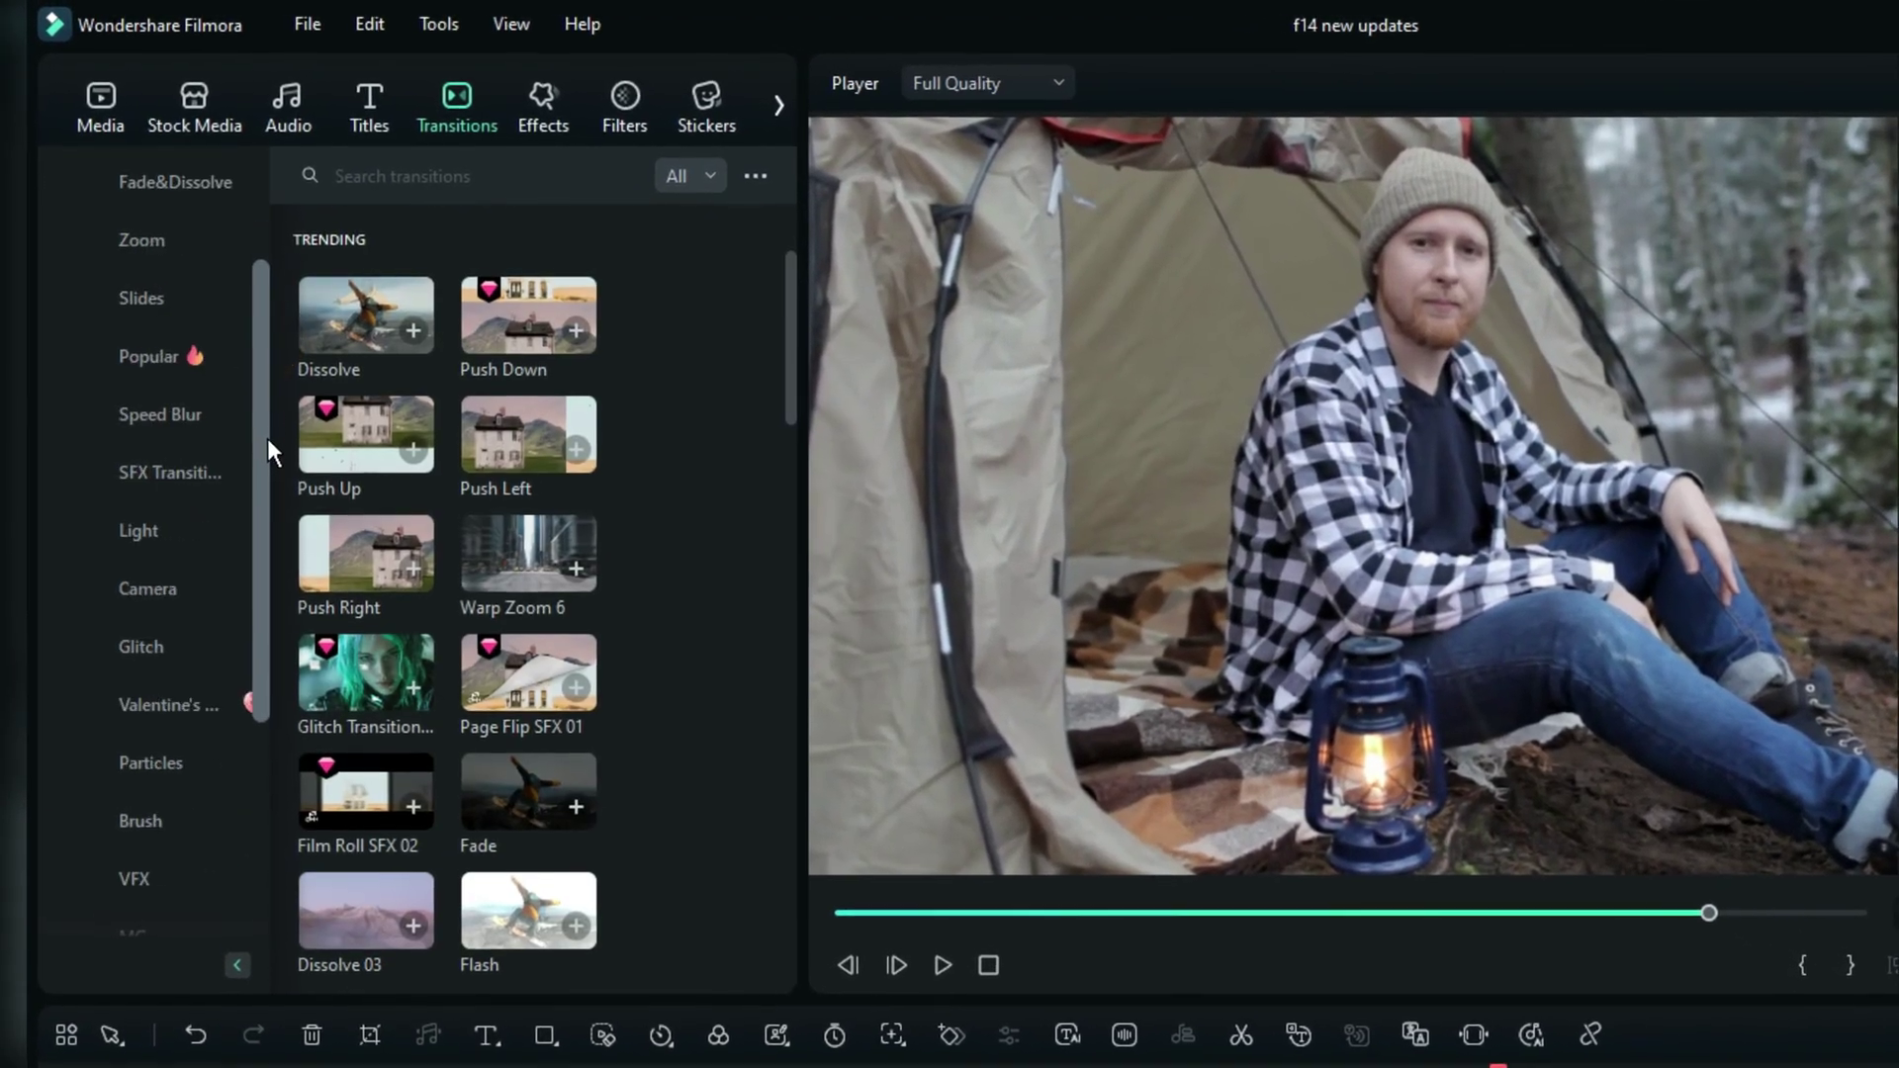
click(166, 474)
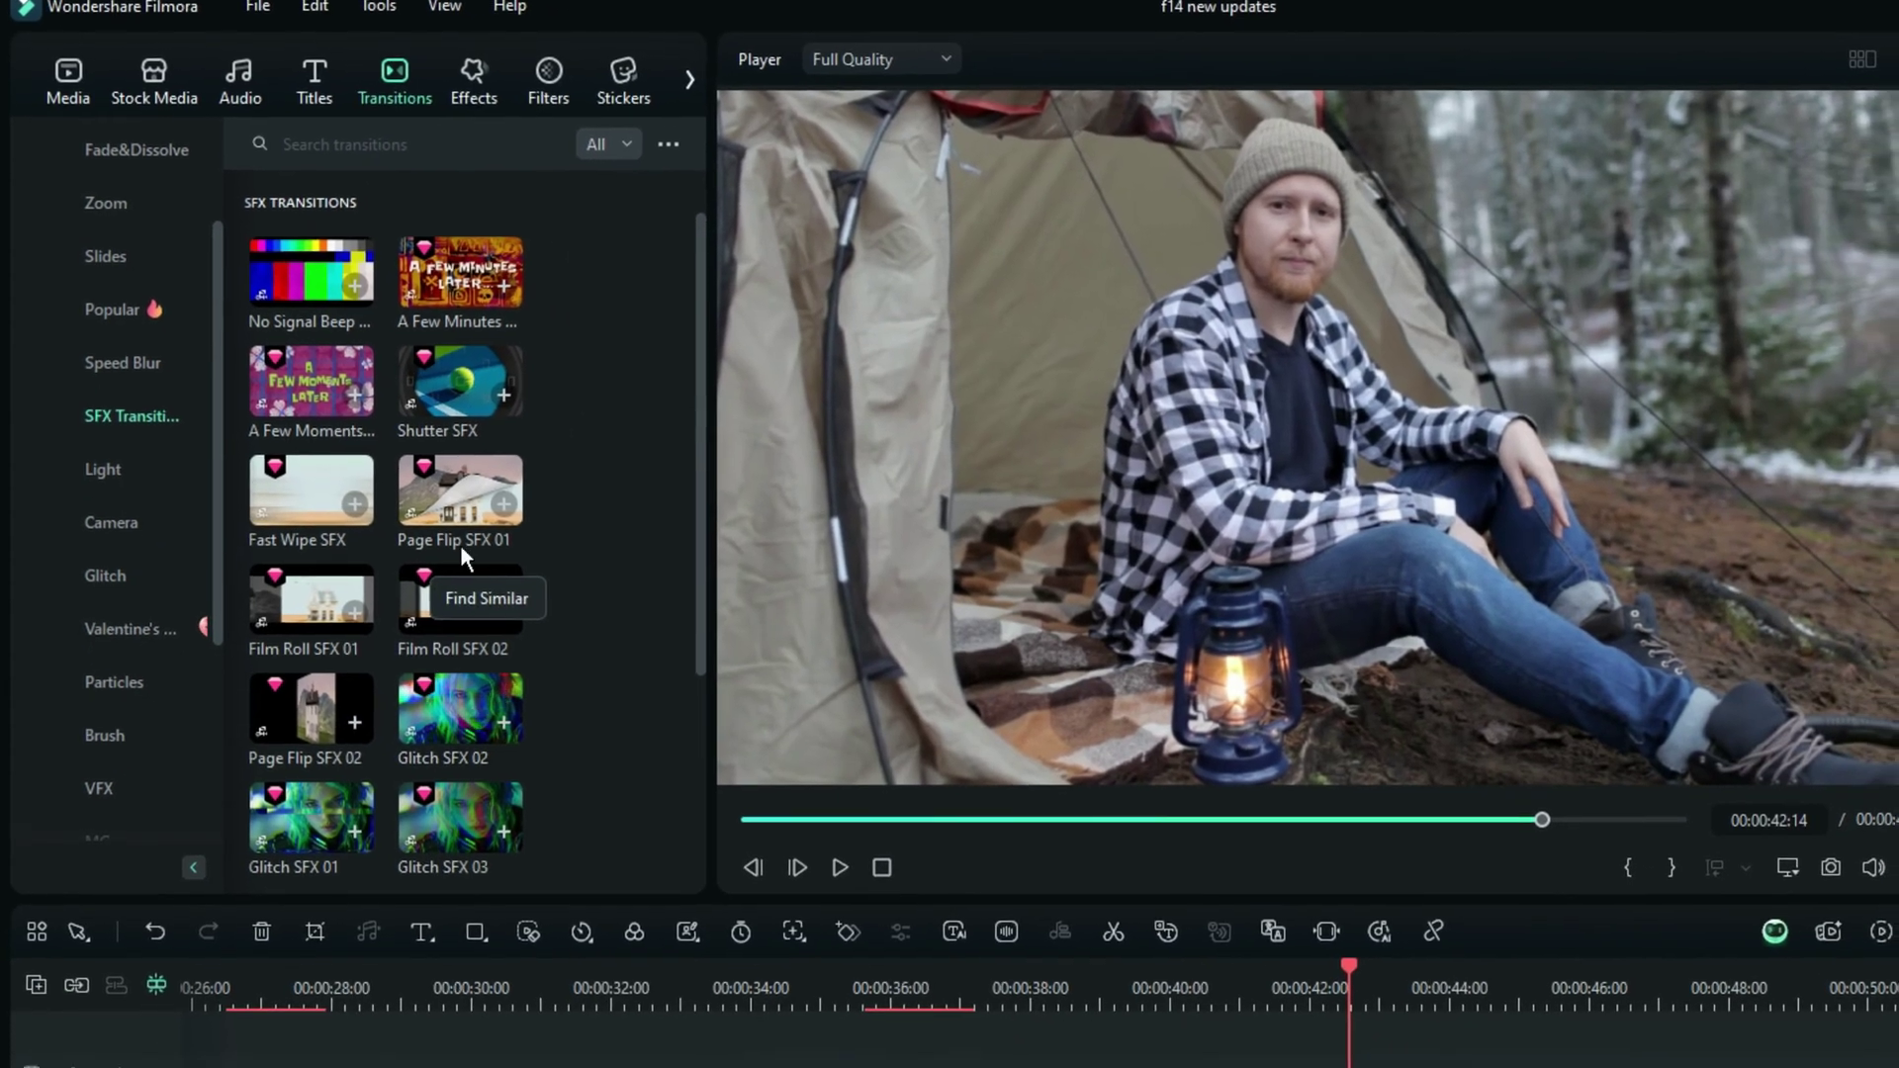
drag(699, 348, 675, 271)
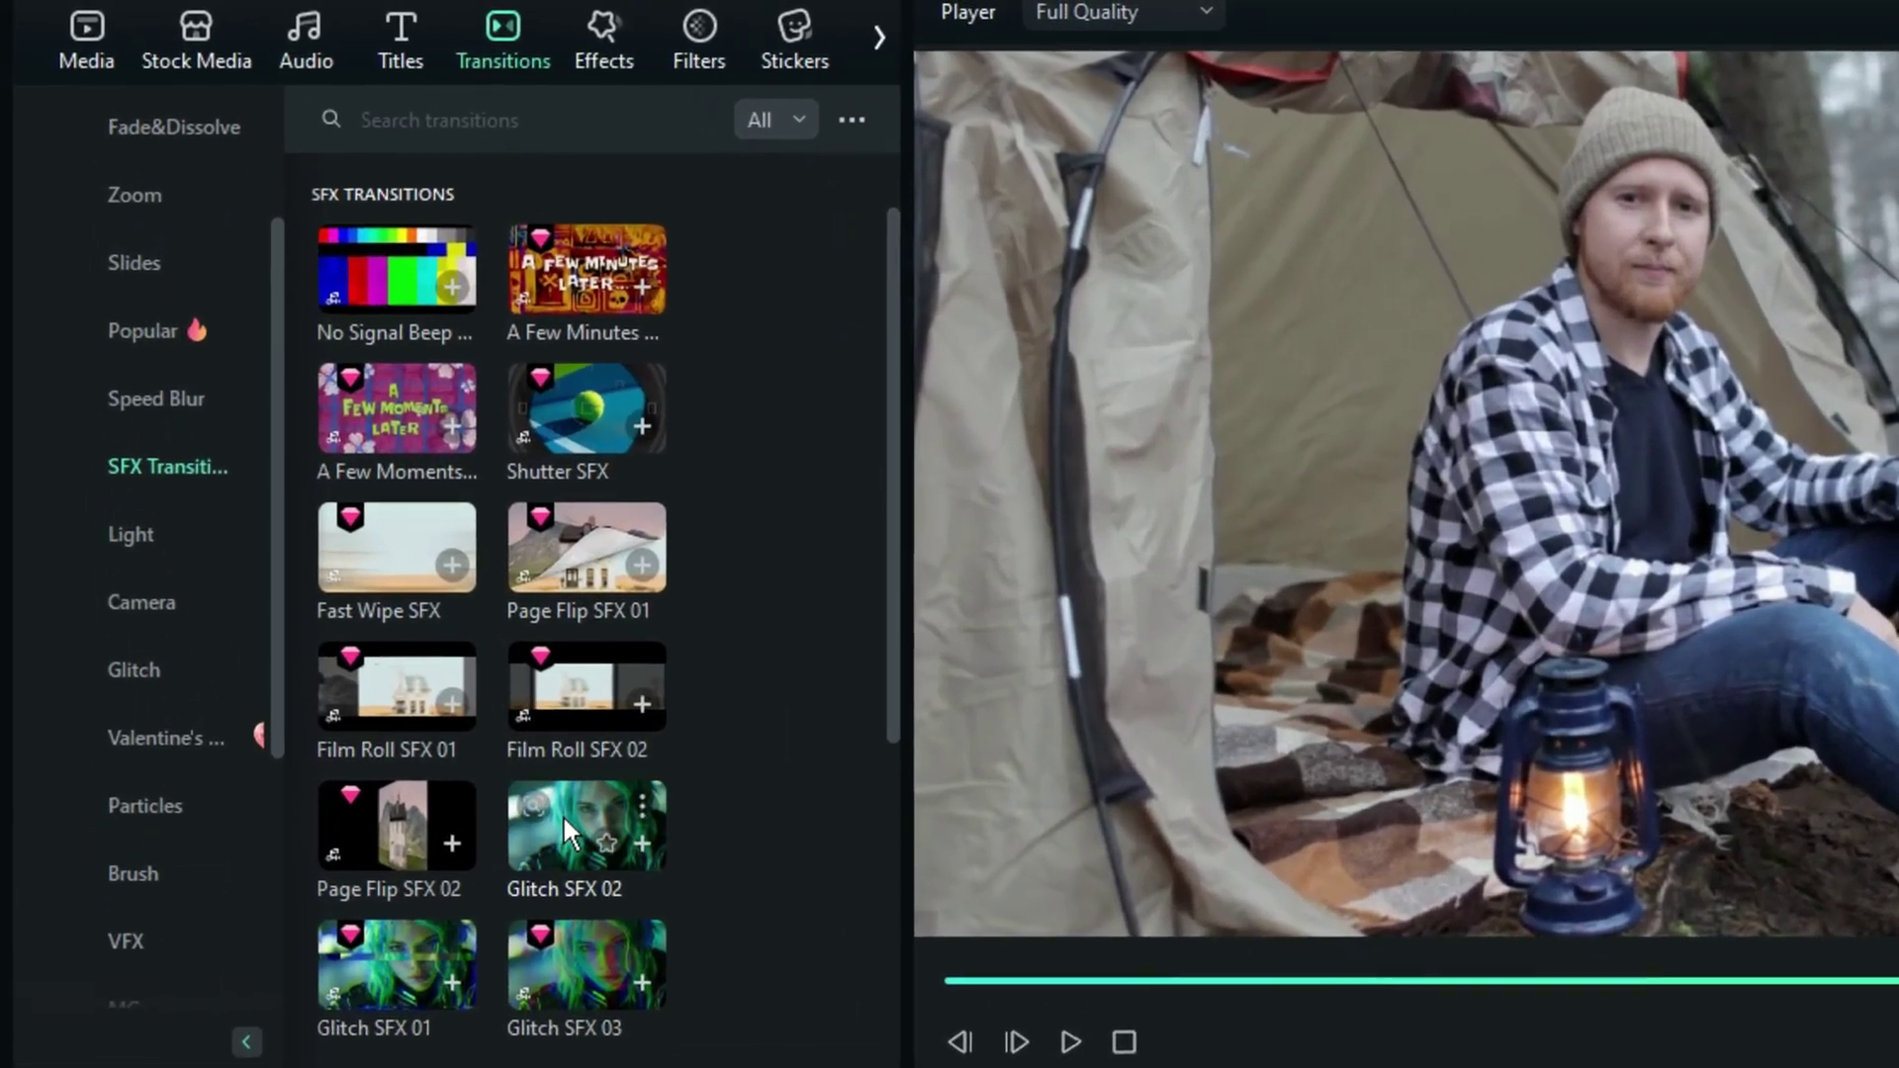
Step: Place Glitch SFX 02 between the two forest clips and preview it twice
drag(562, 821, 1216, 888)
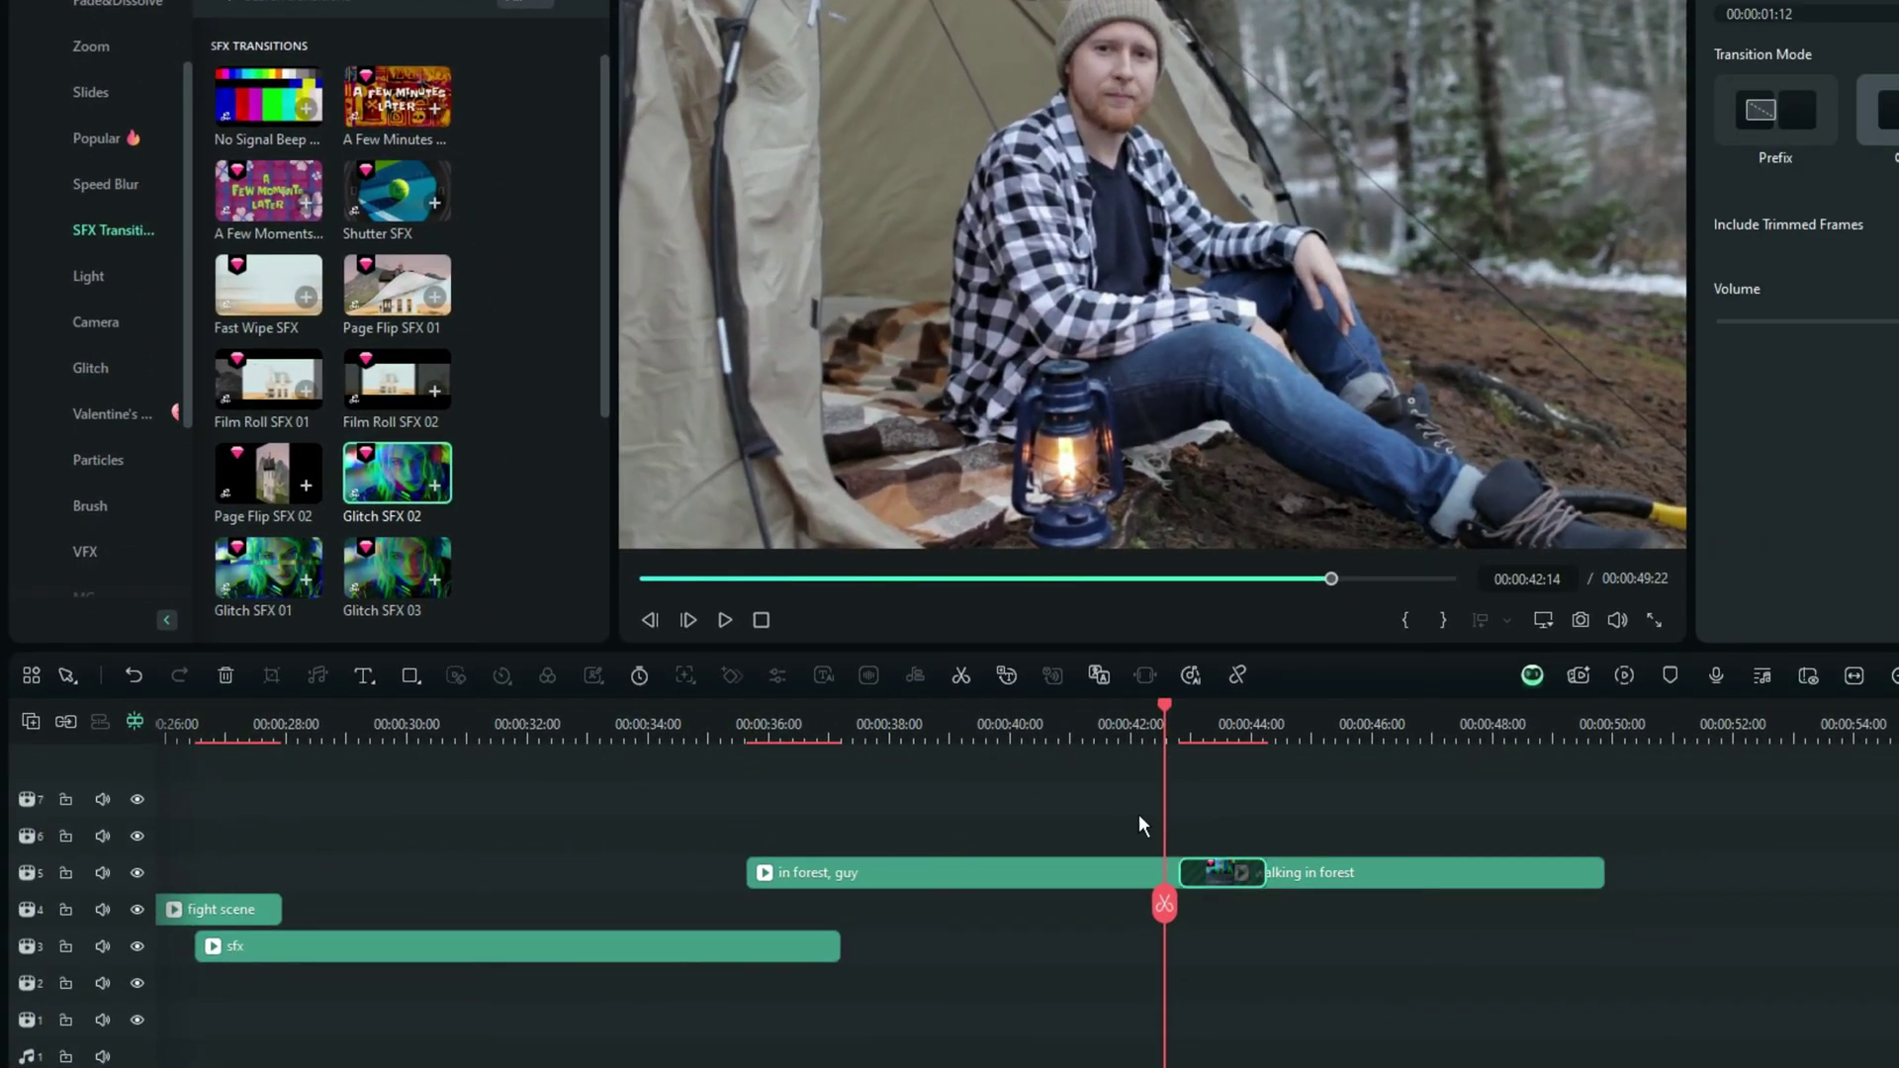
click(1099, 817)
key(space)
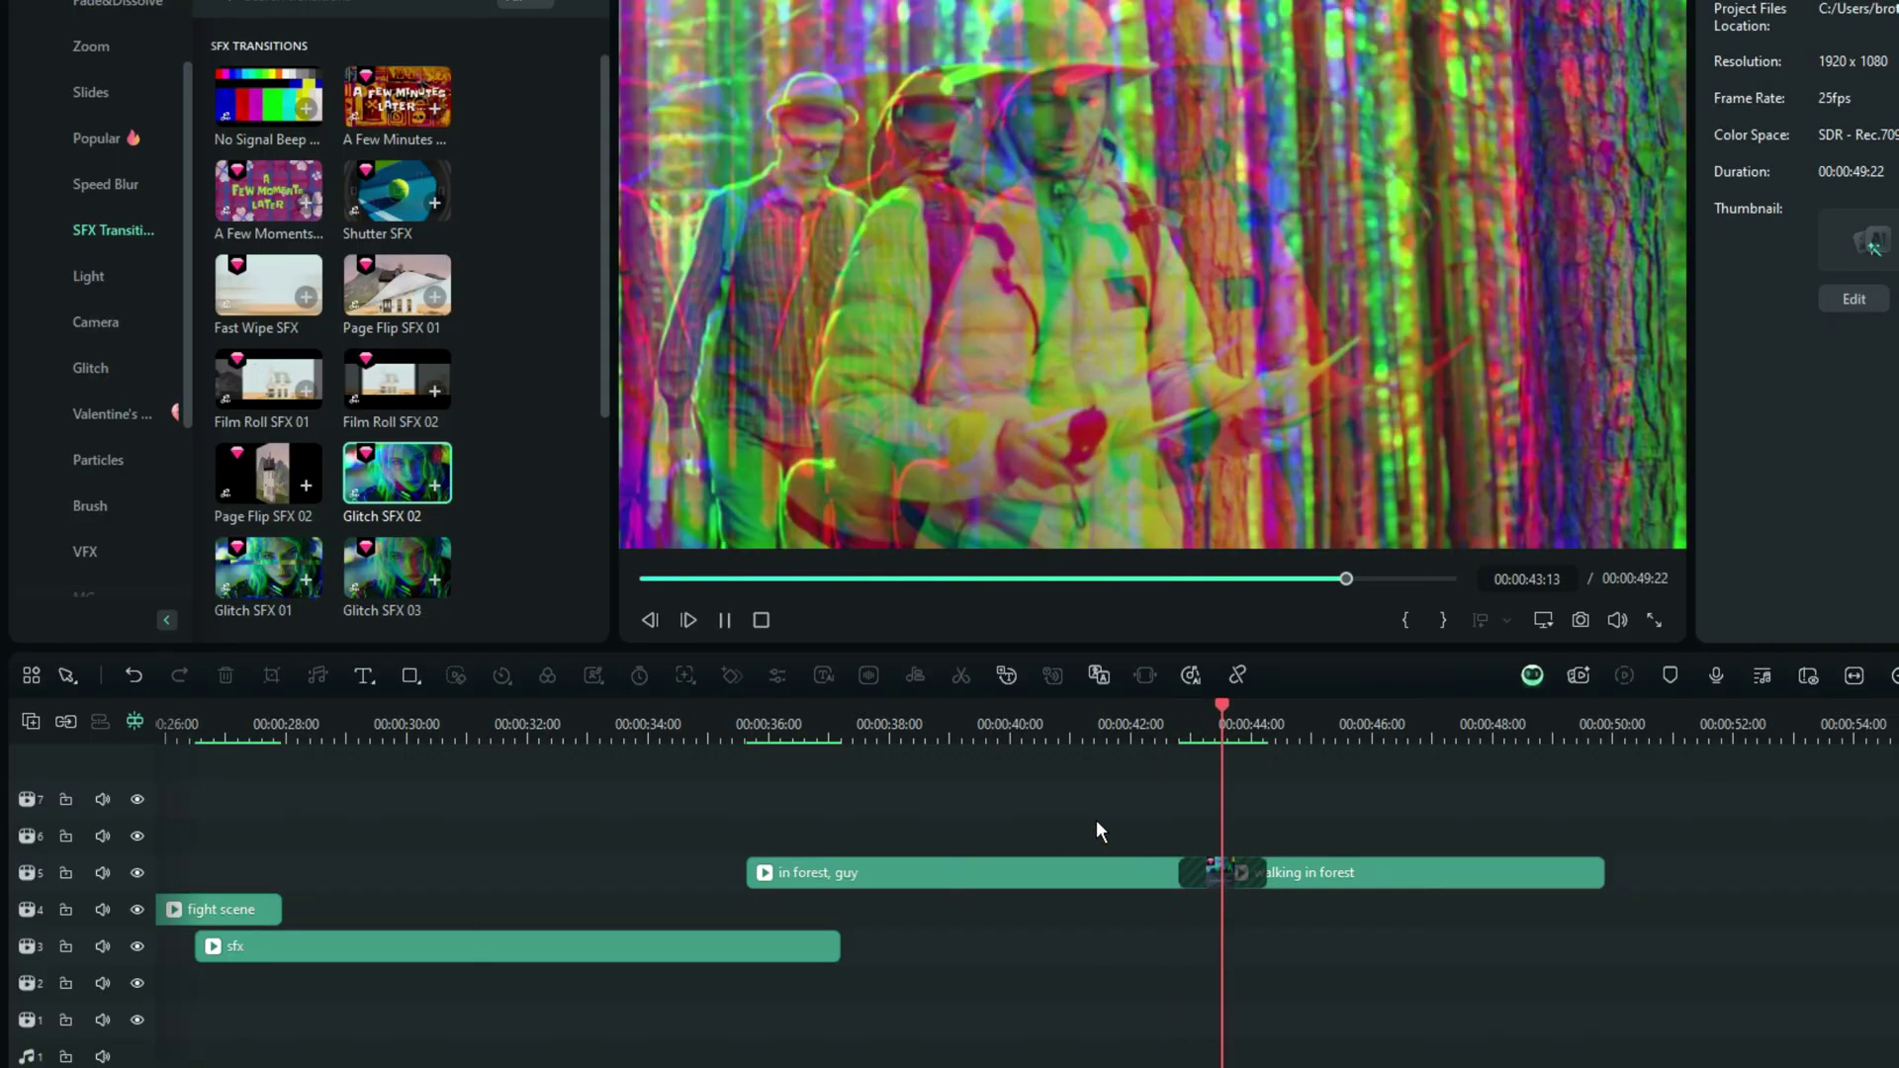
key(space)
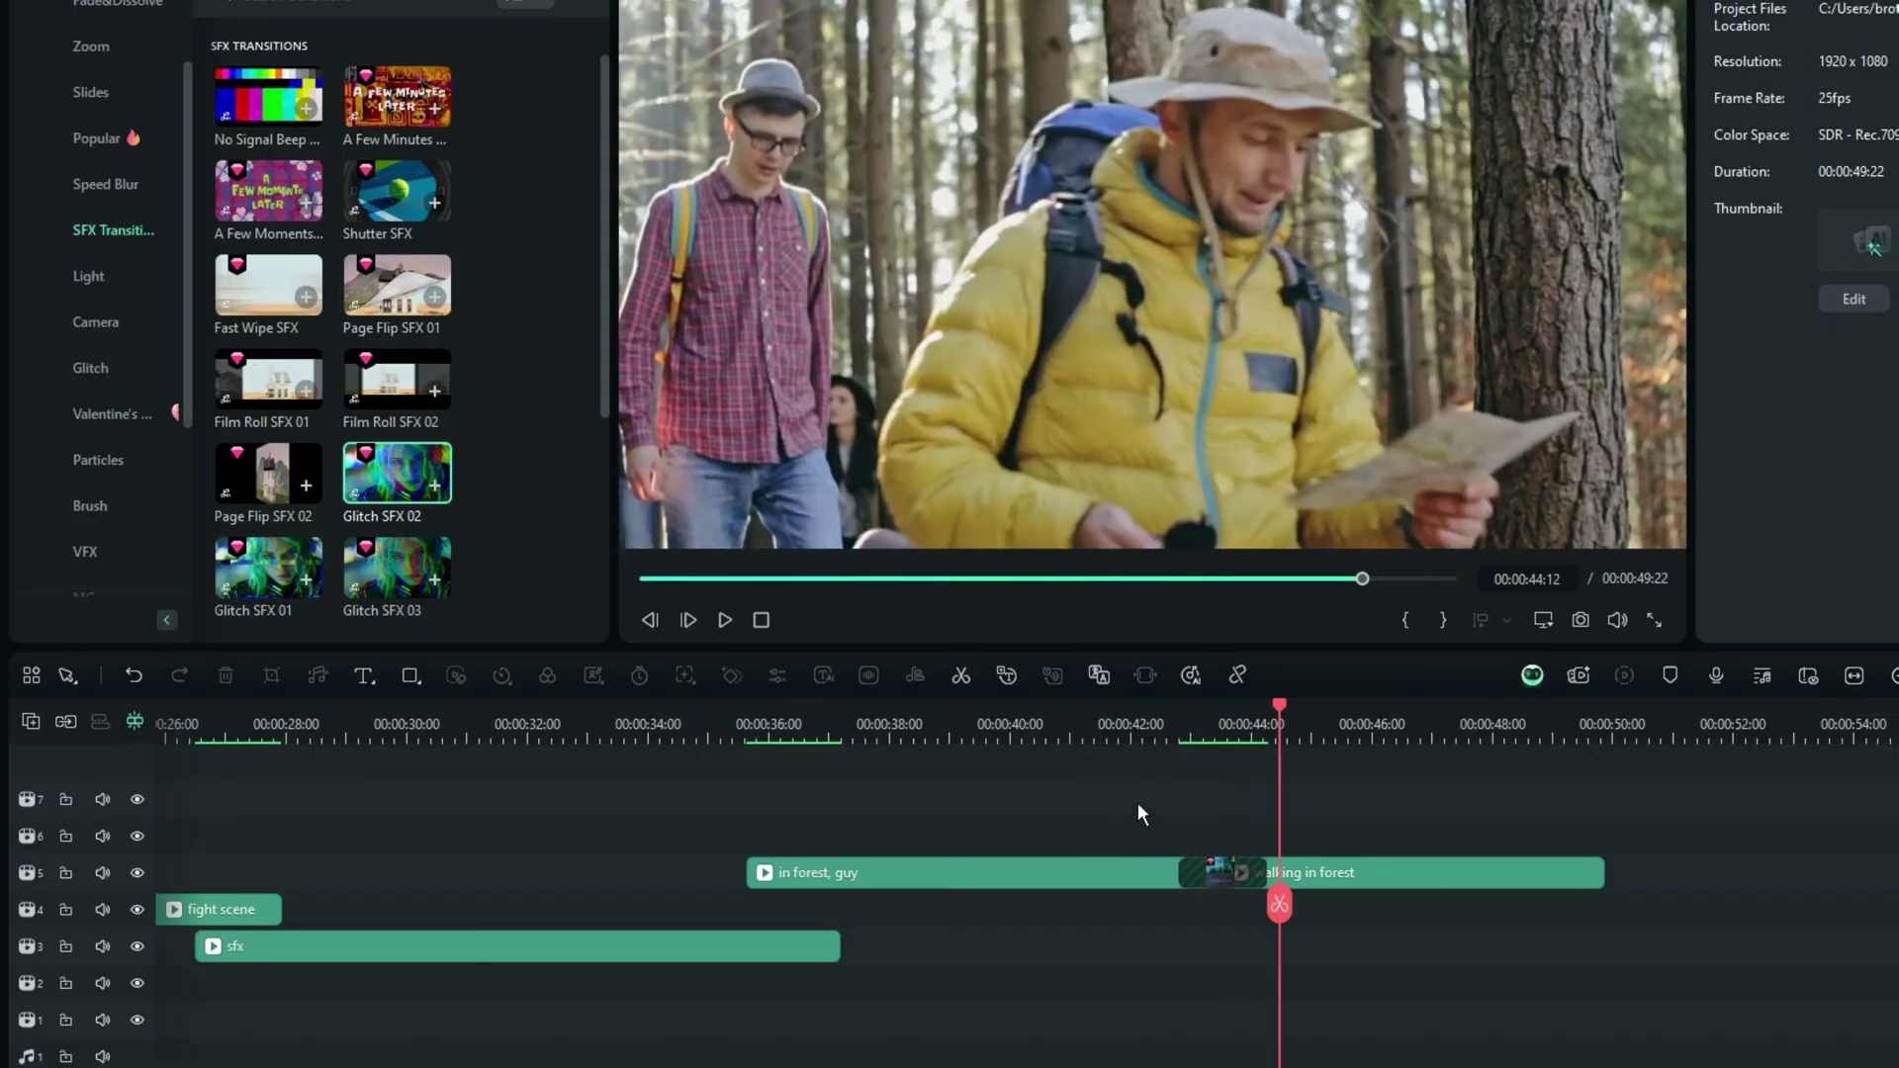
key(space)
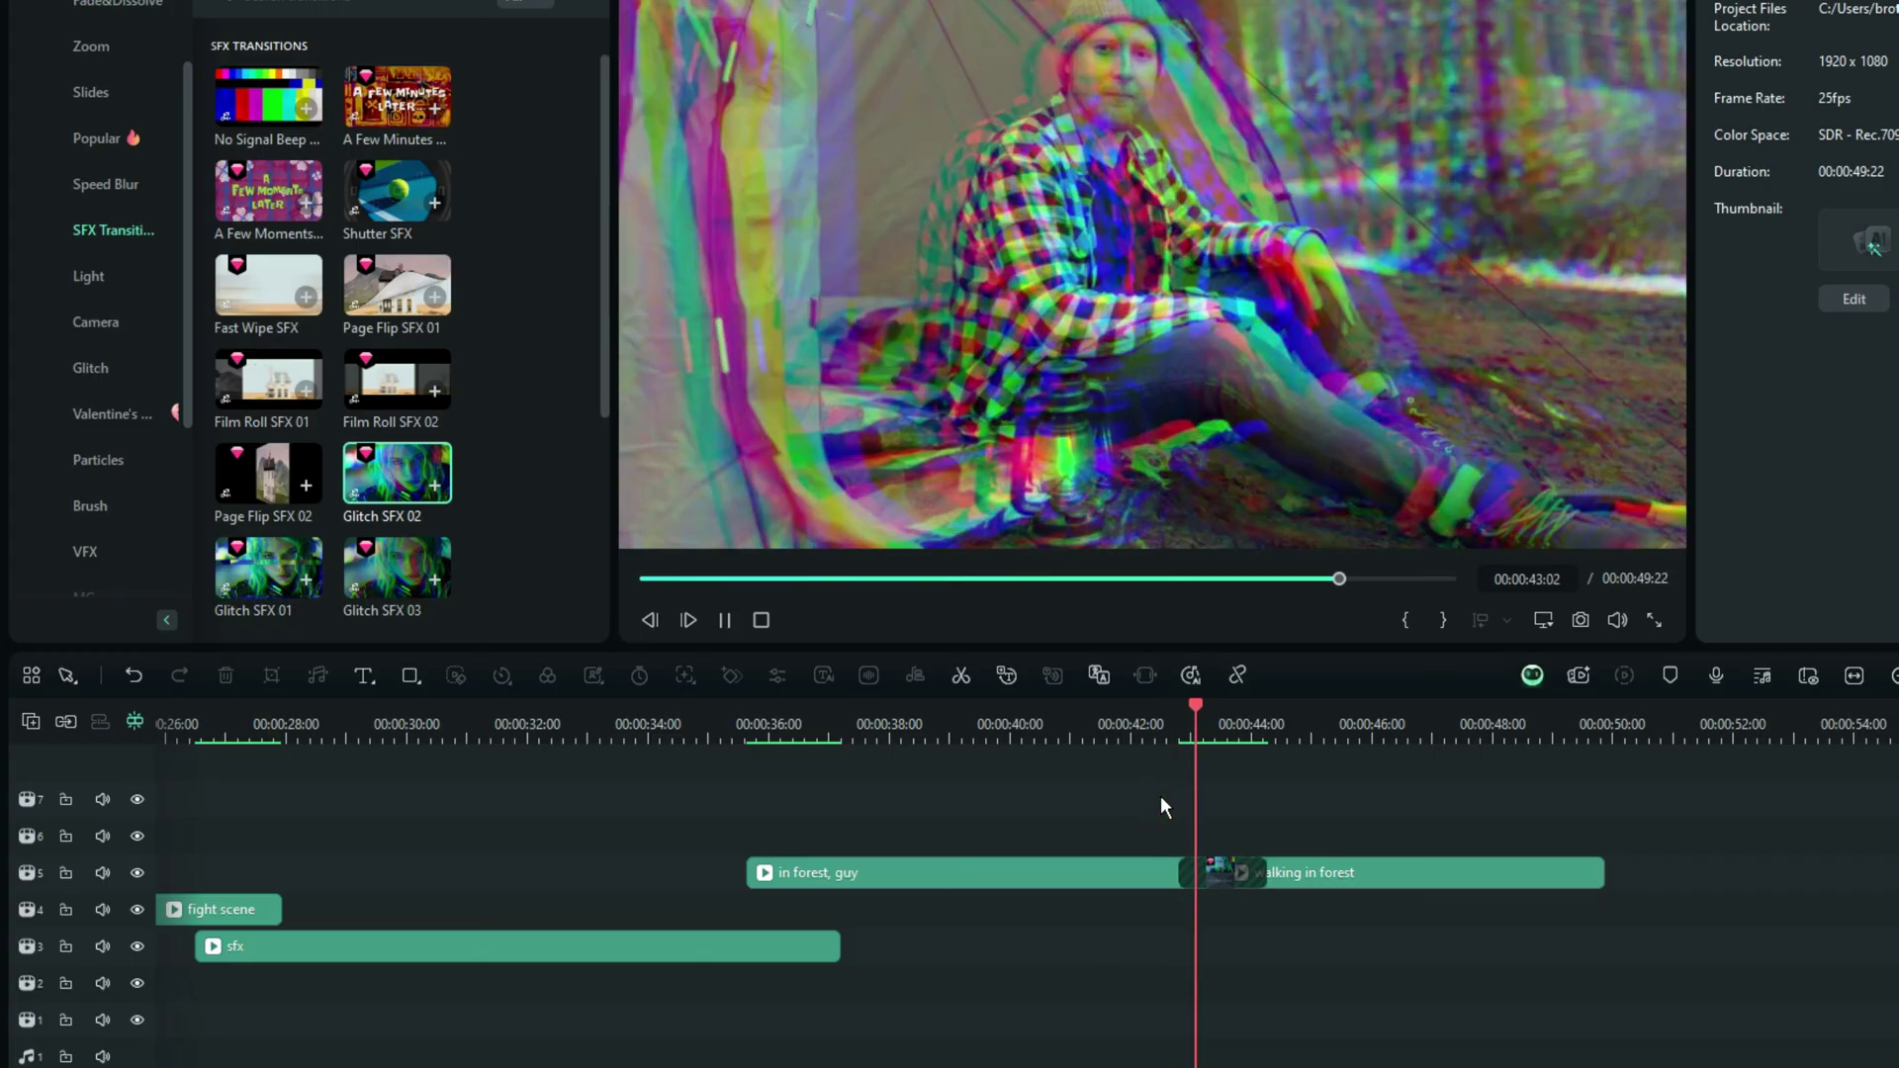
key(space)
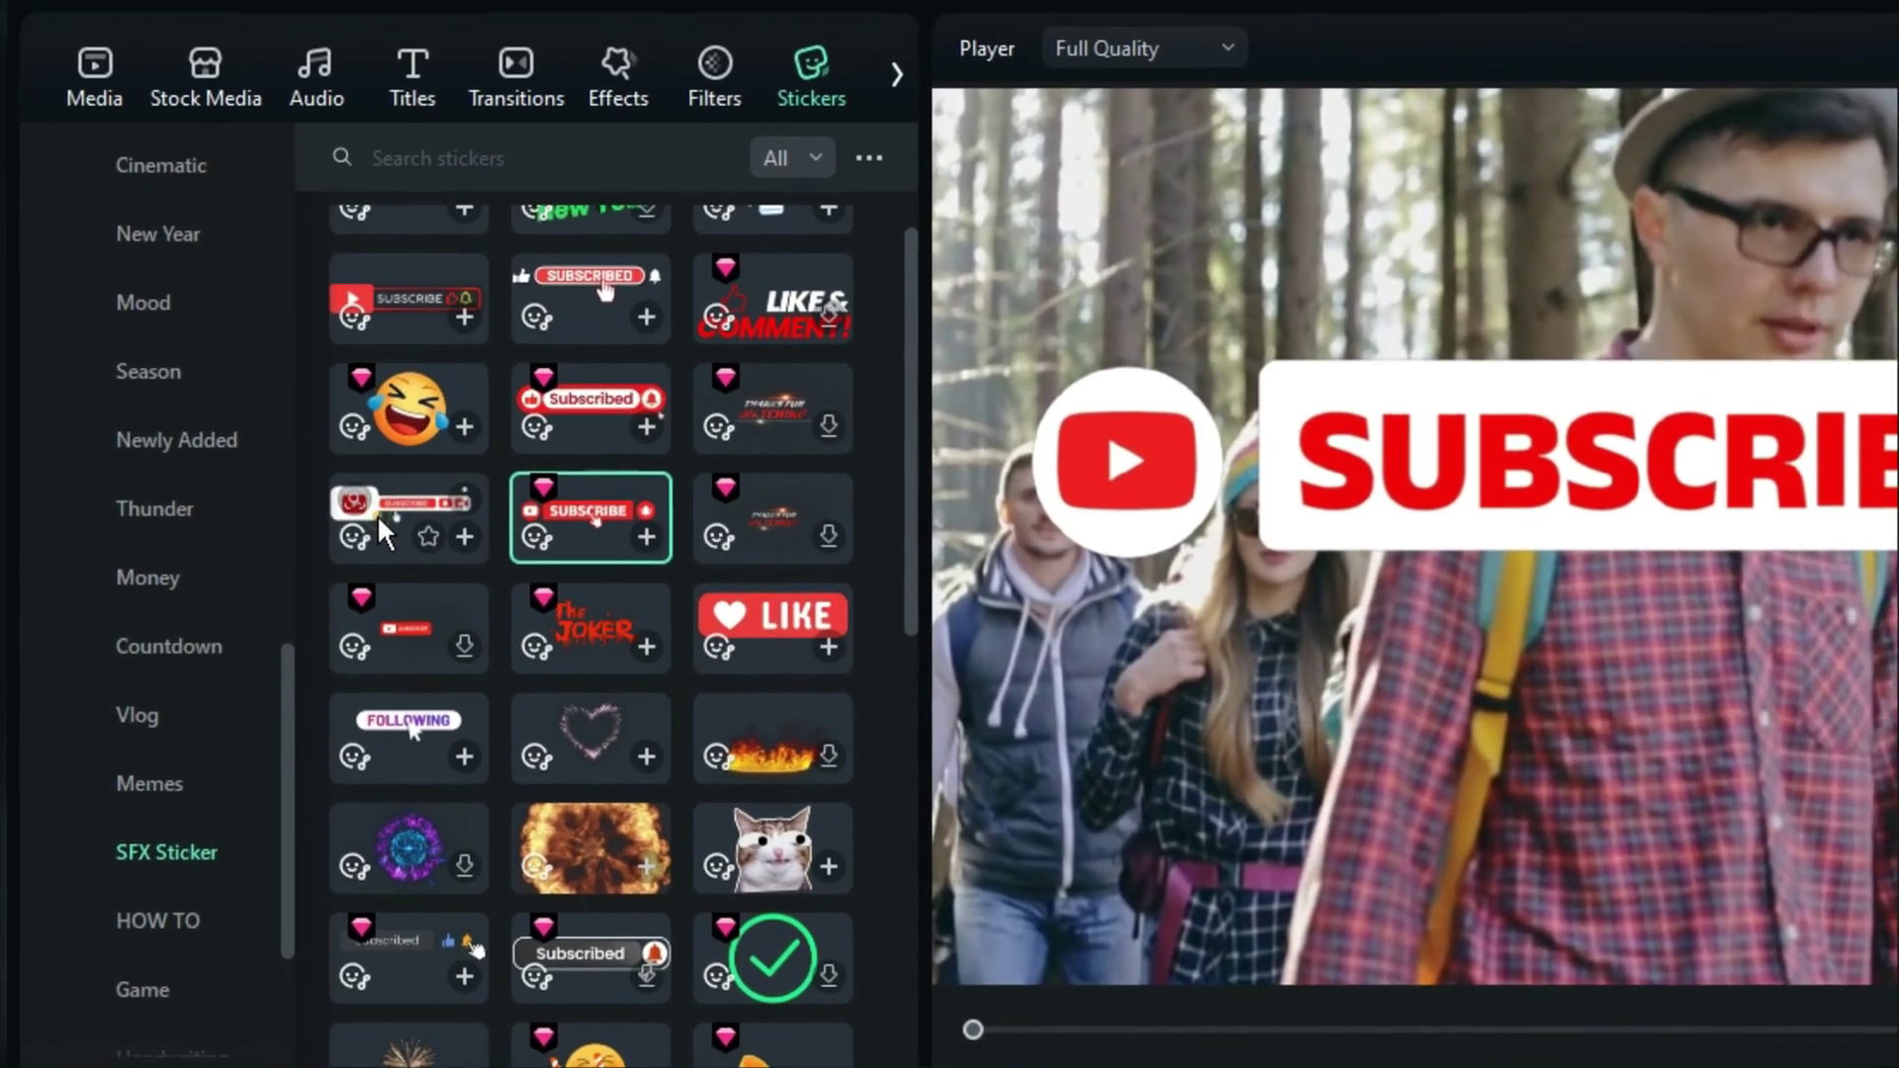
Step: Drop the Subscribe sticker above walking in forest and play it from where it starts
drag(413, 555, 848, 677)
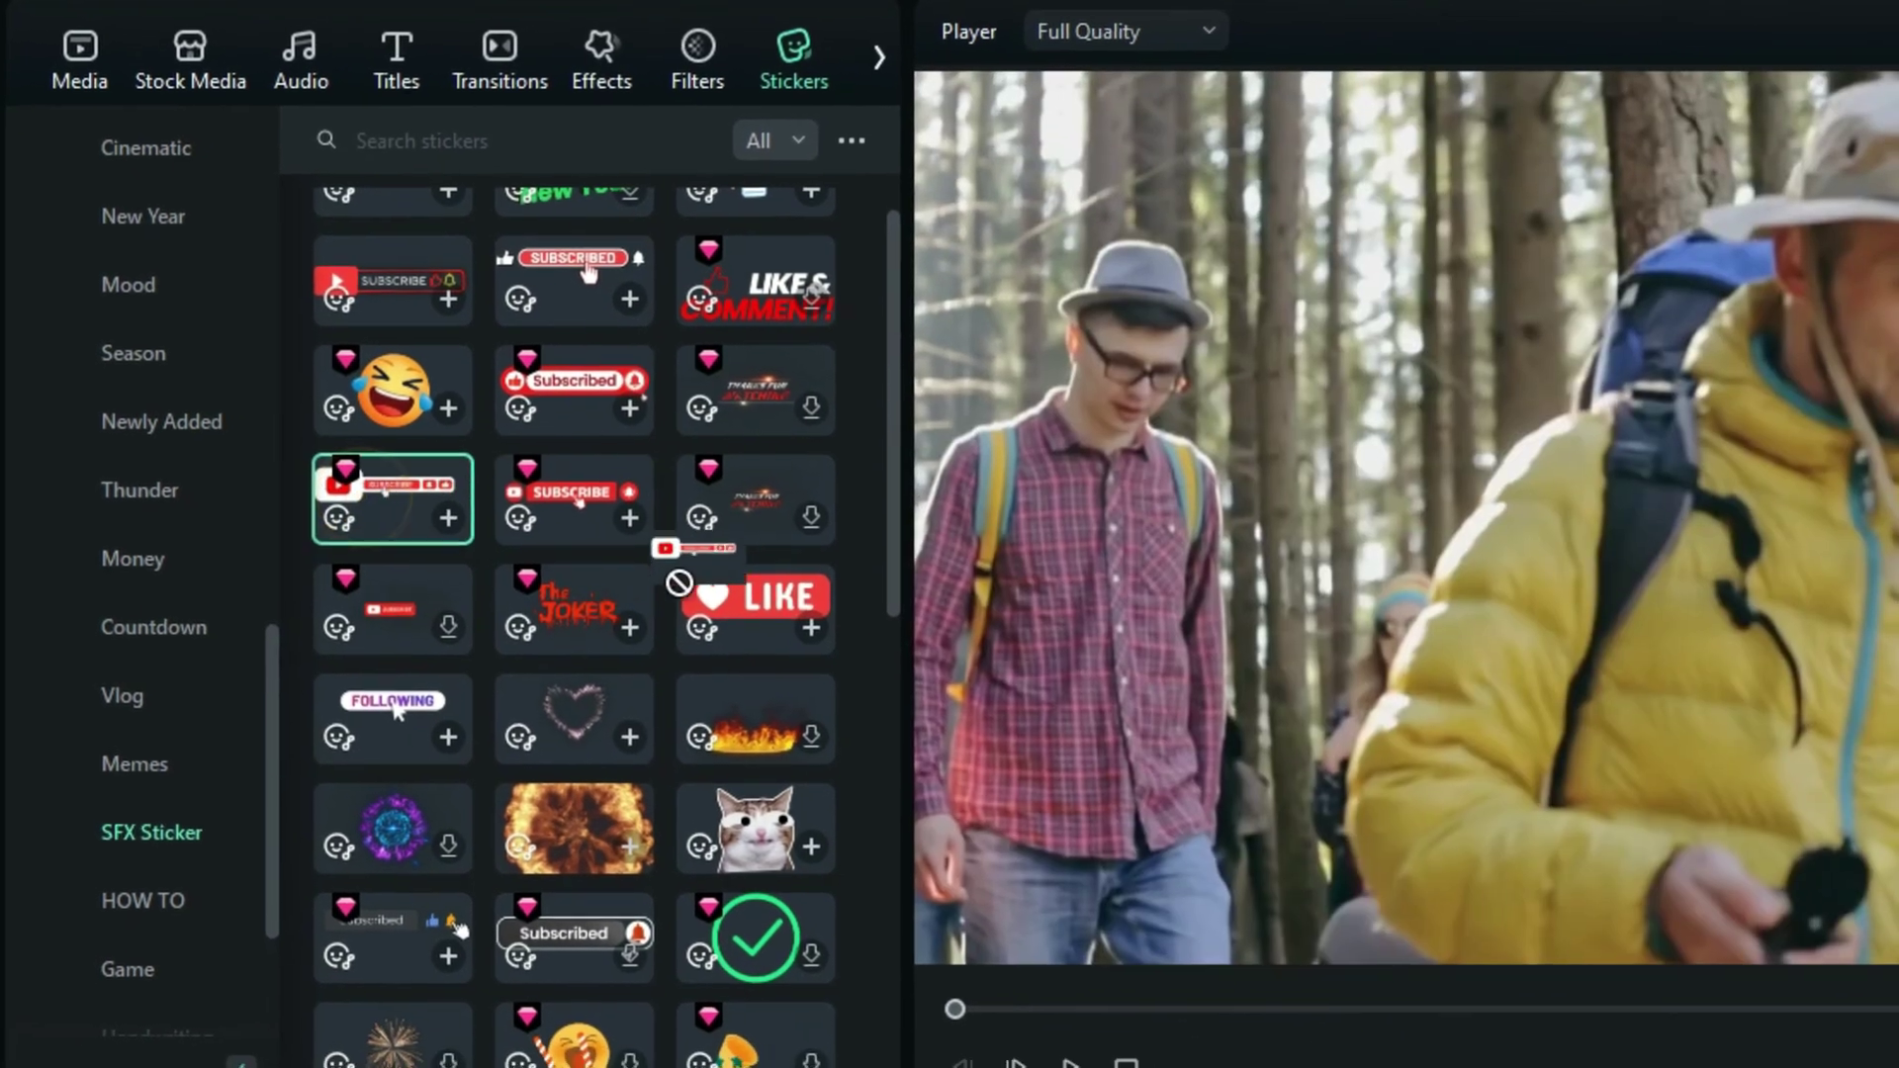
drag(788, 612, 1174, 842)
click(1159, 744)
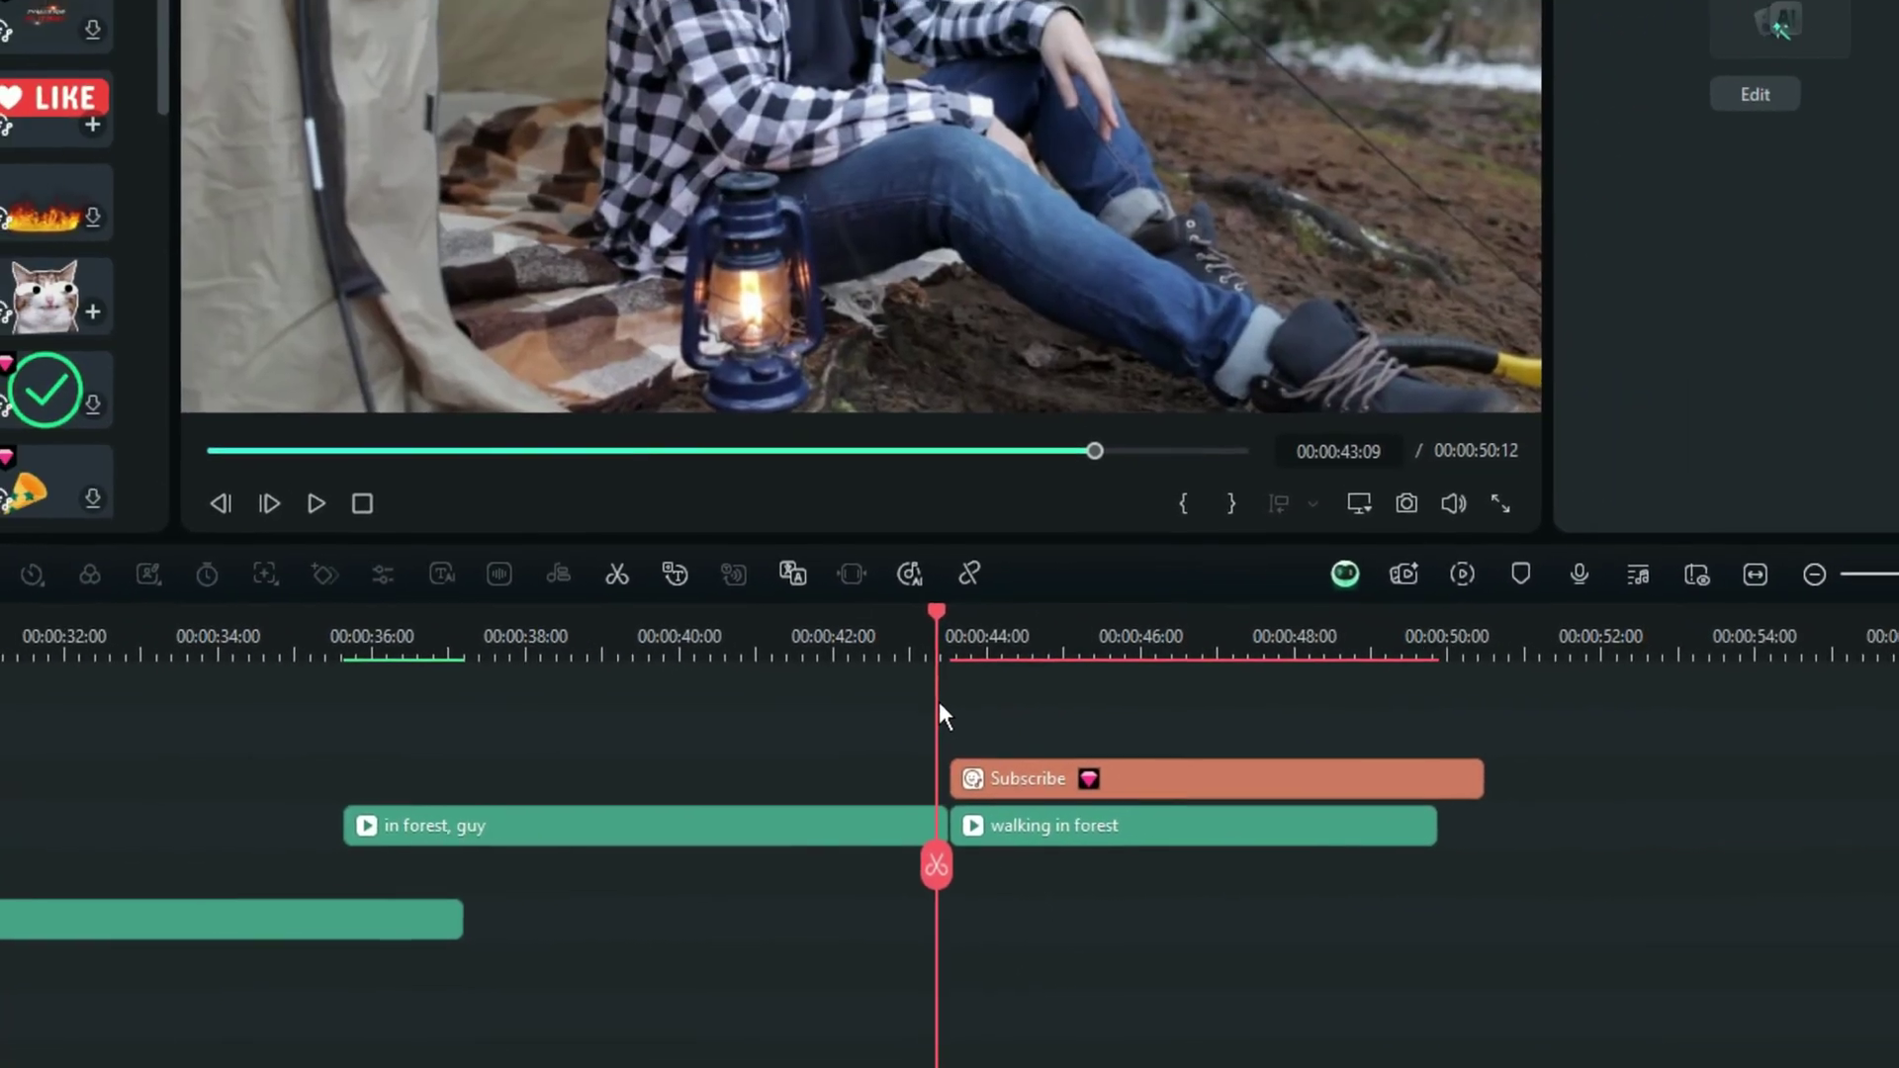
key(Return)
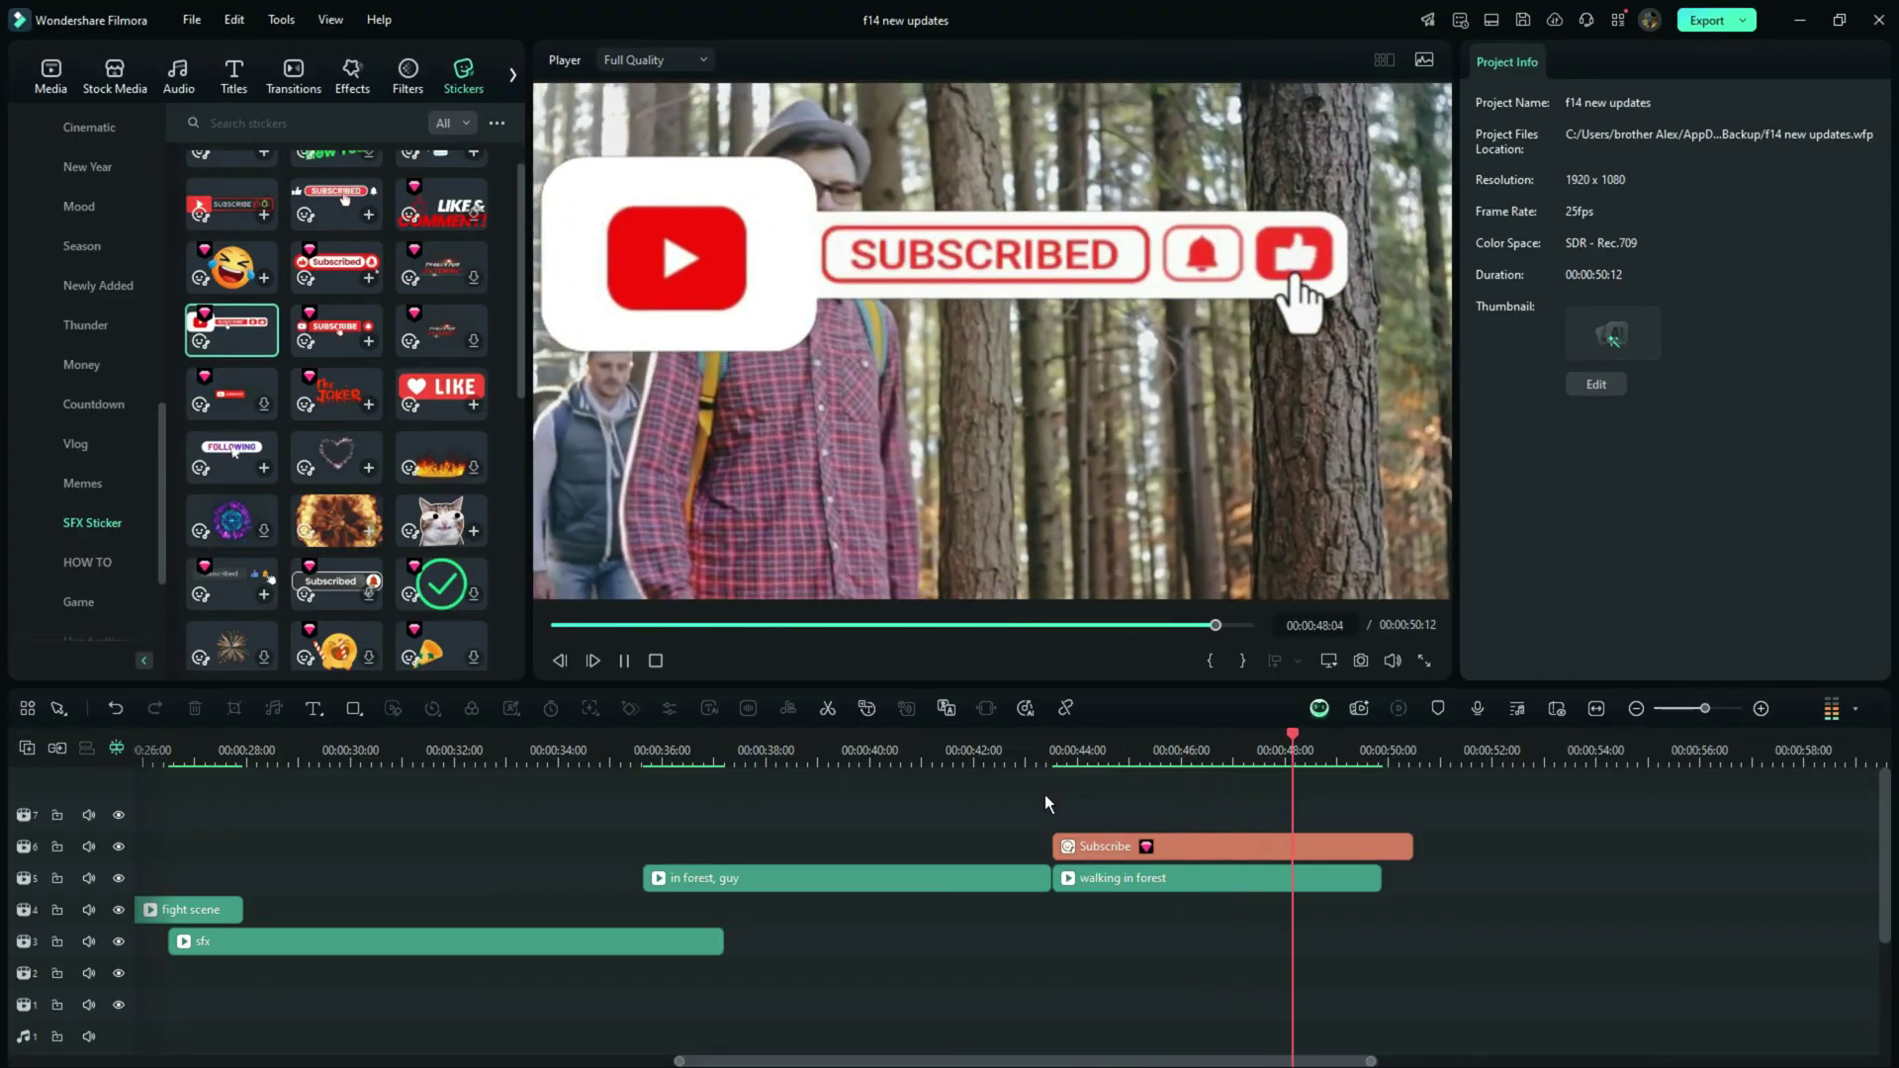
key(space)
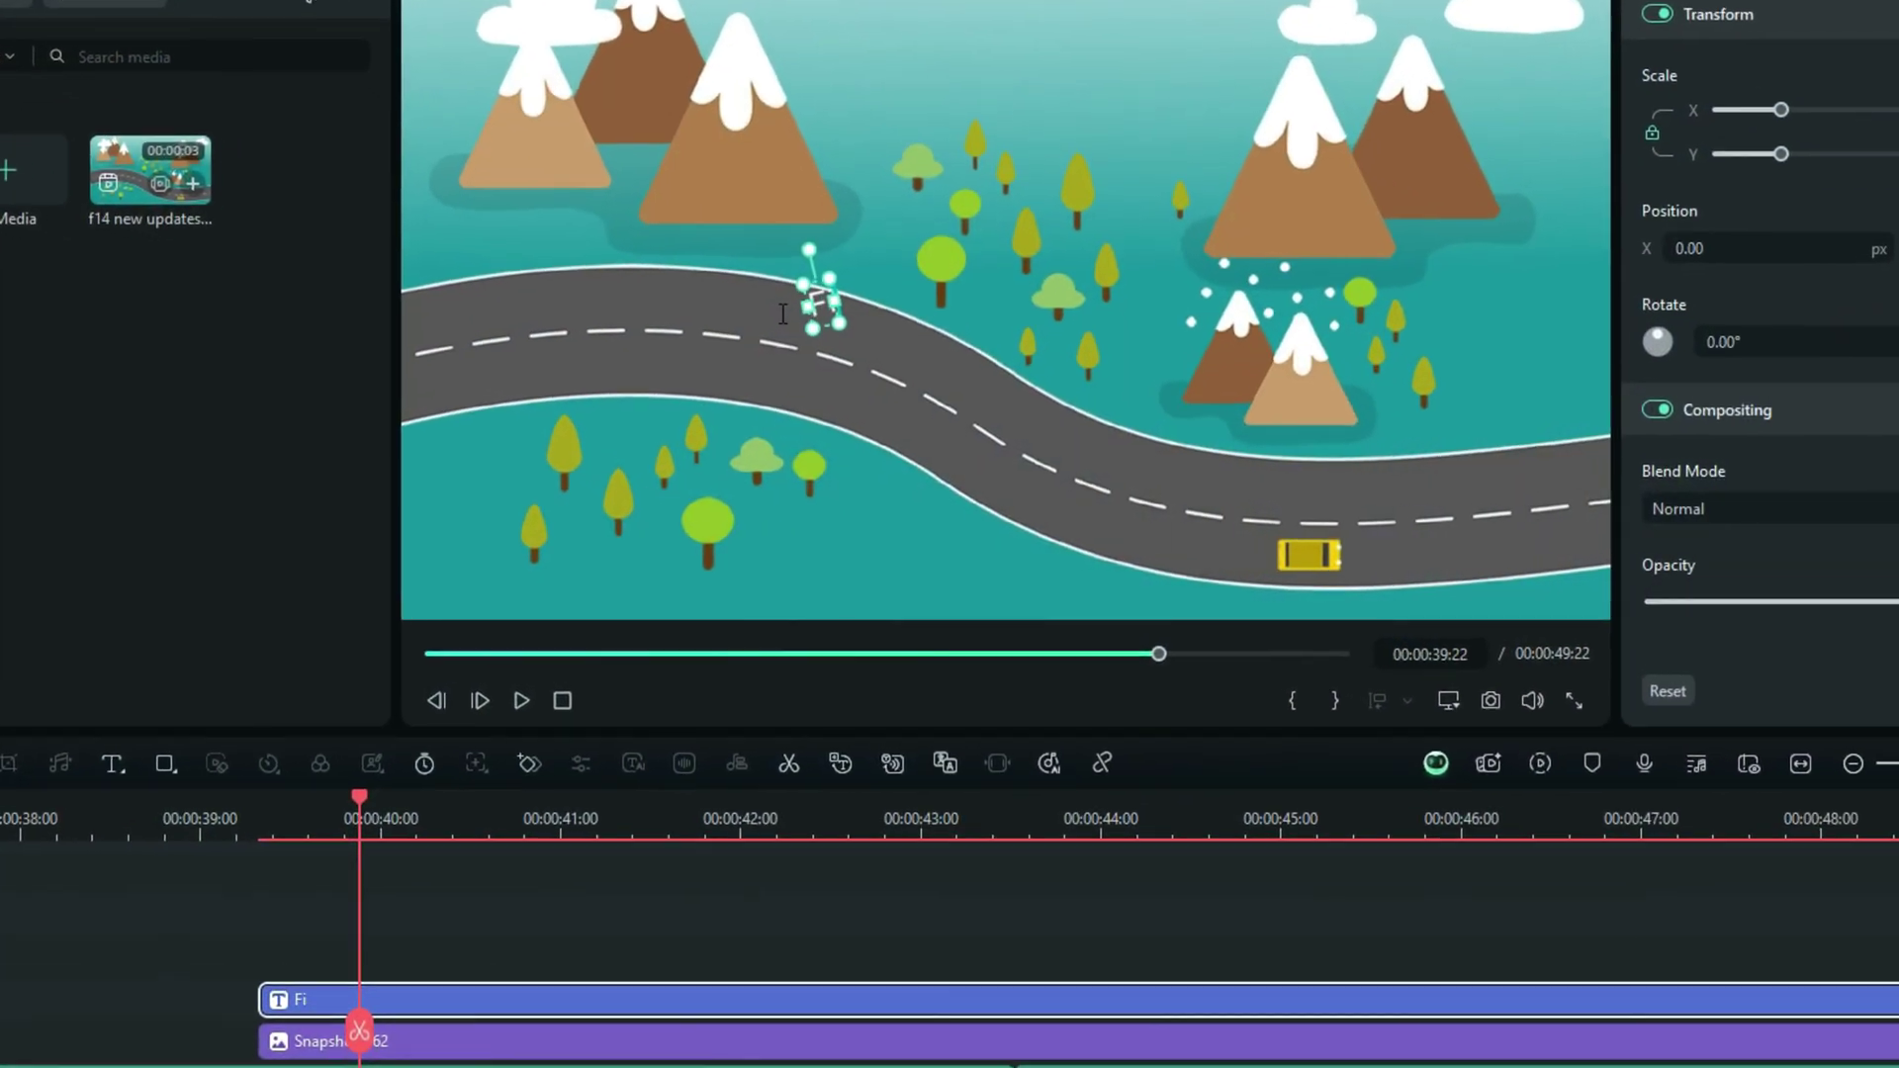
Step: Title the text 'Filmora mastery road to 1k subs' in Arial Black with the blue outlined preset
text(ilmora mastery road to)
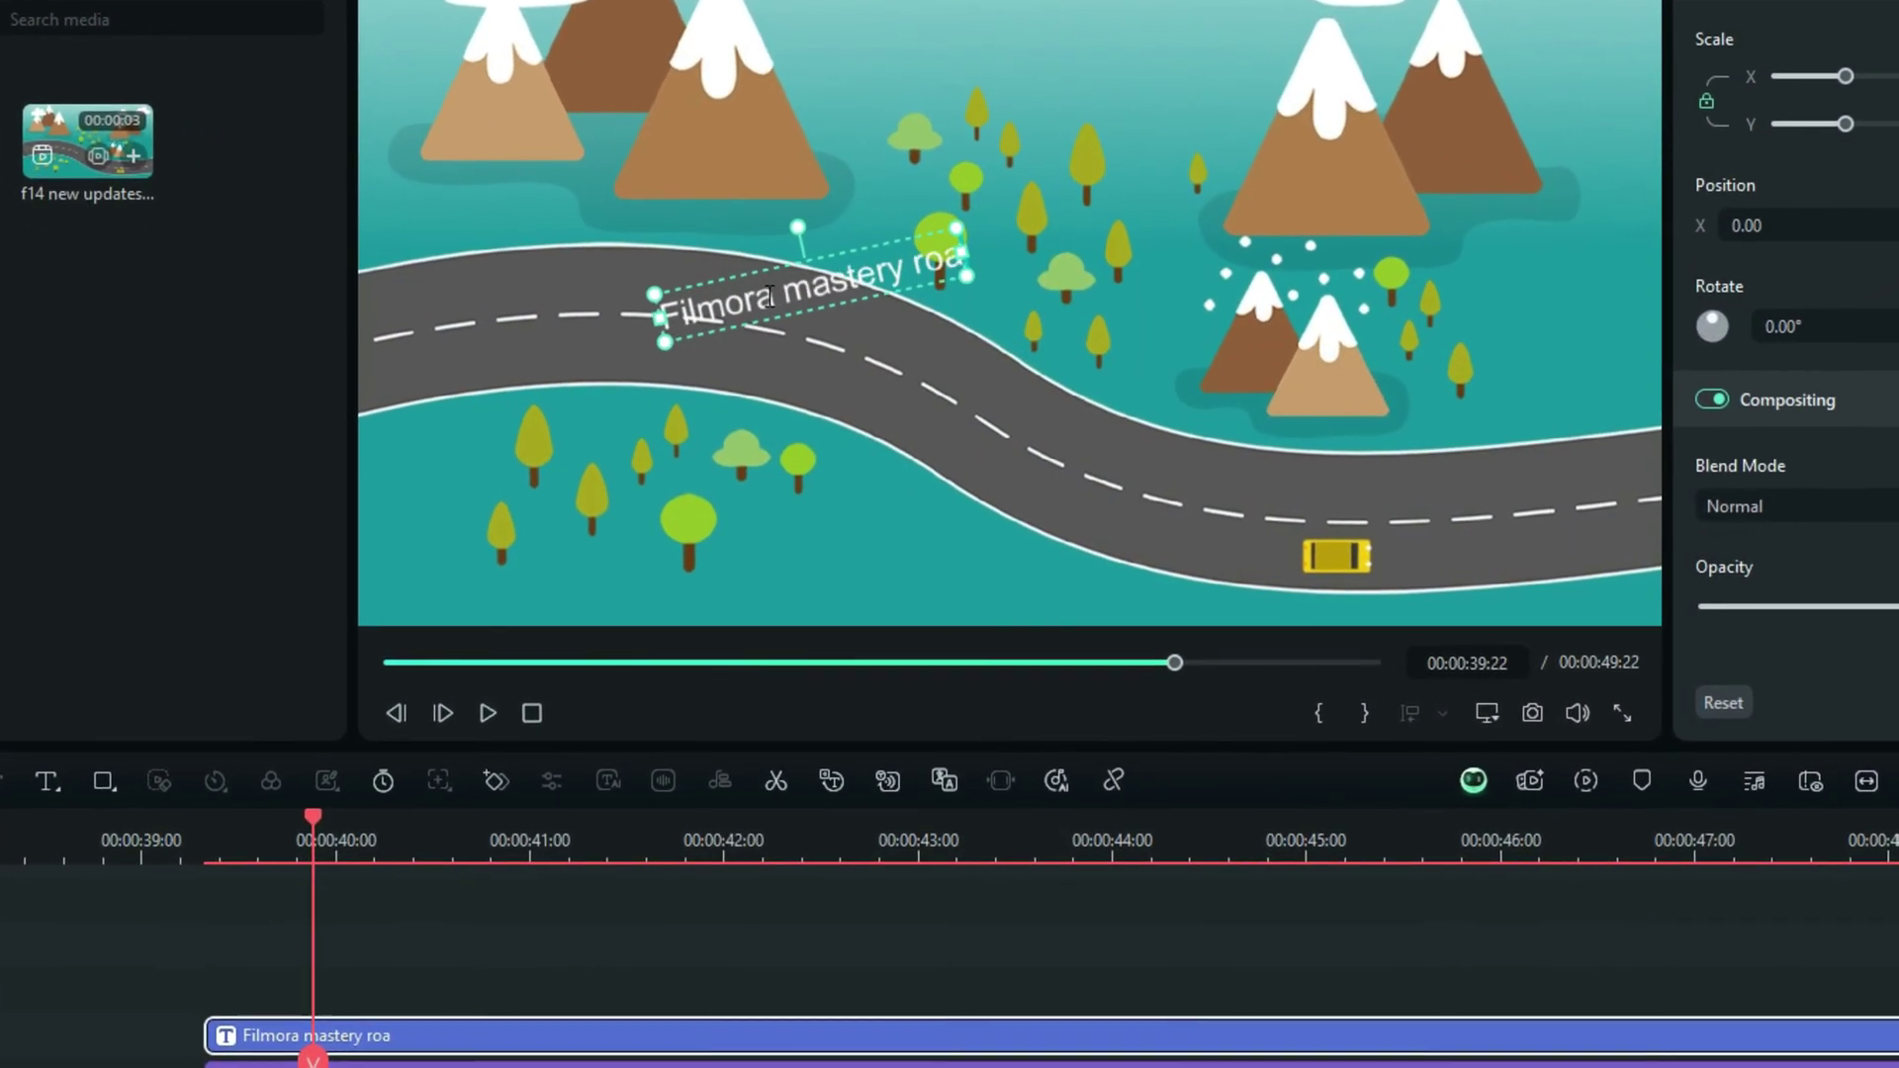
text( 1k)
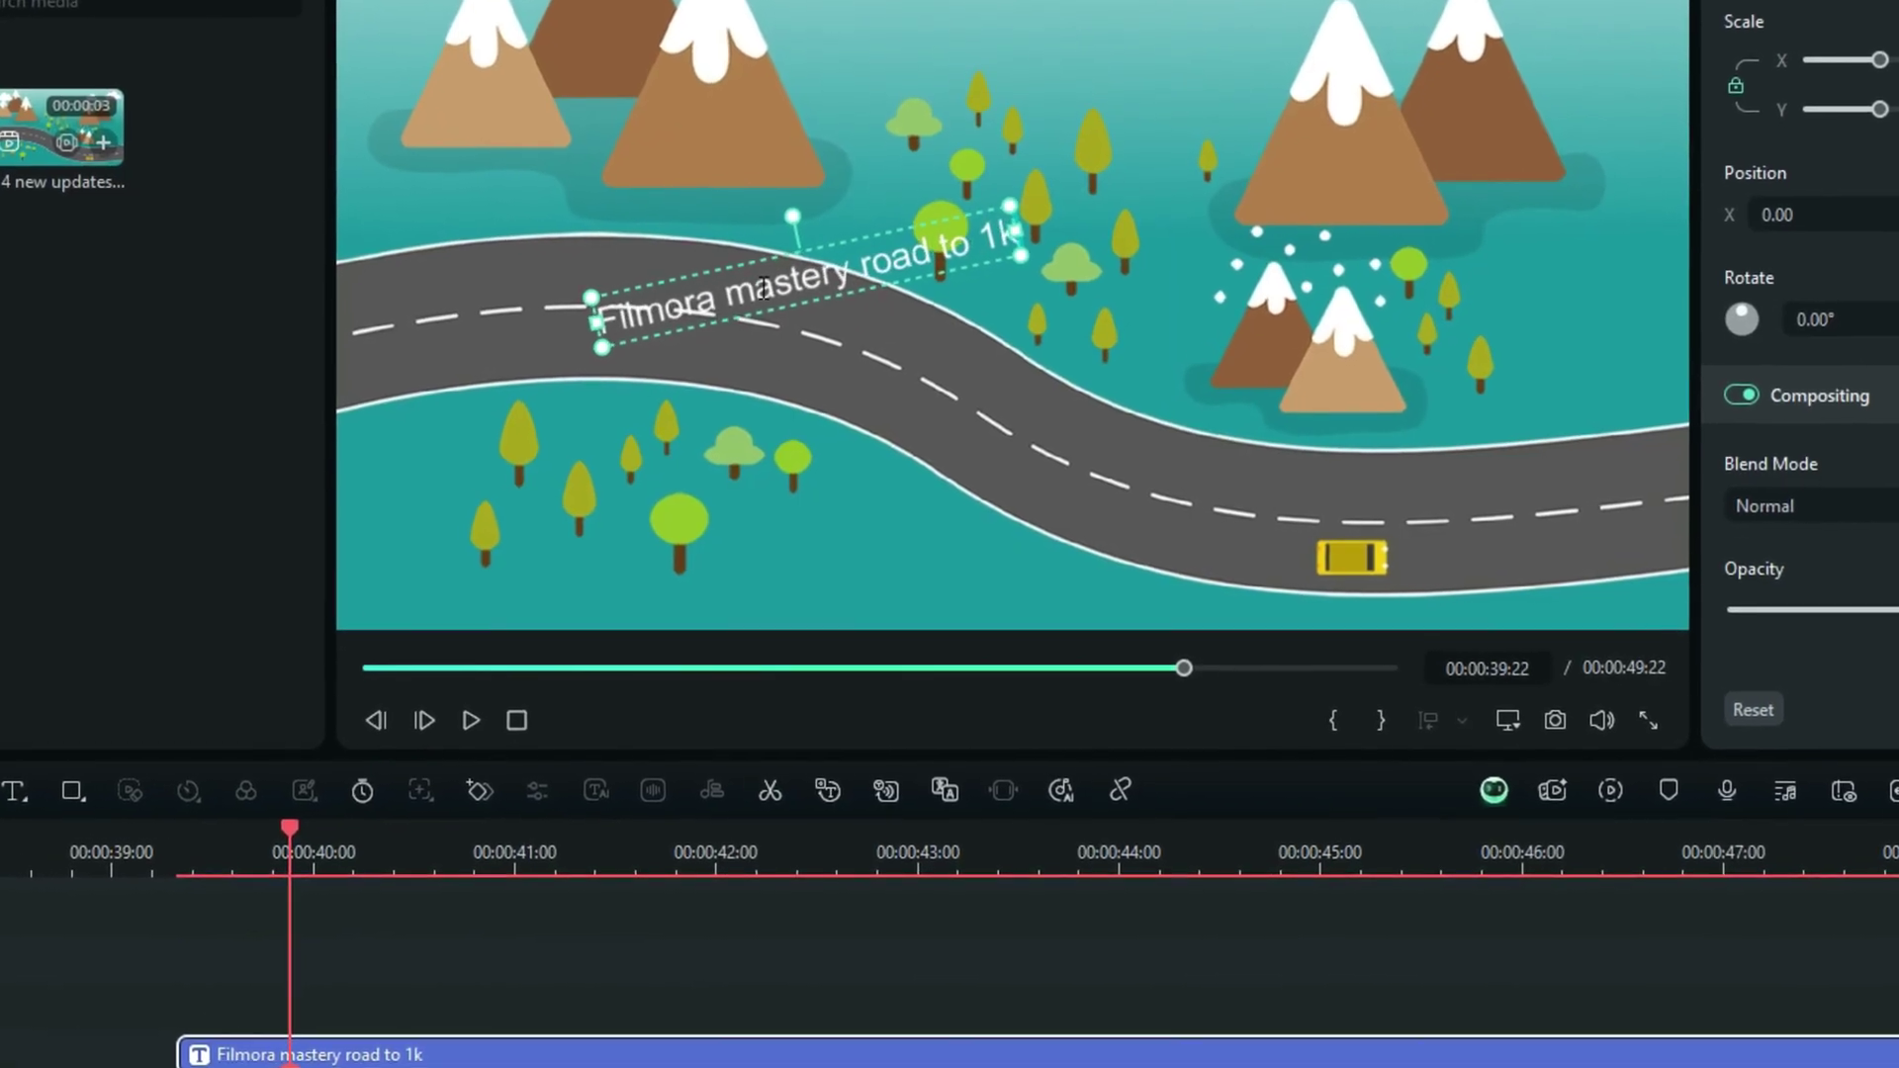
text( subs)
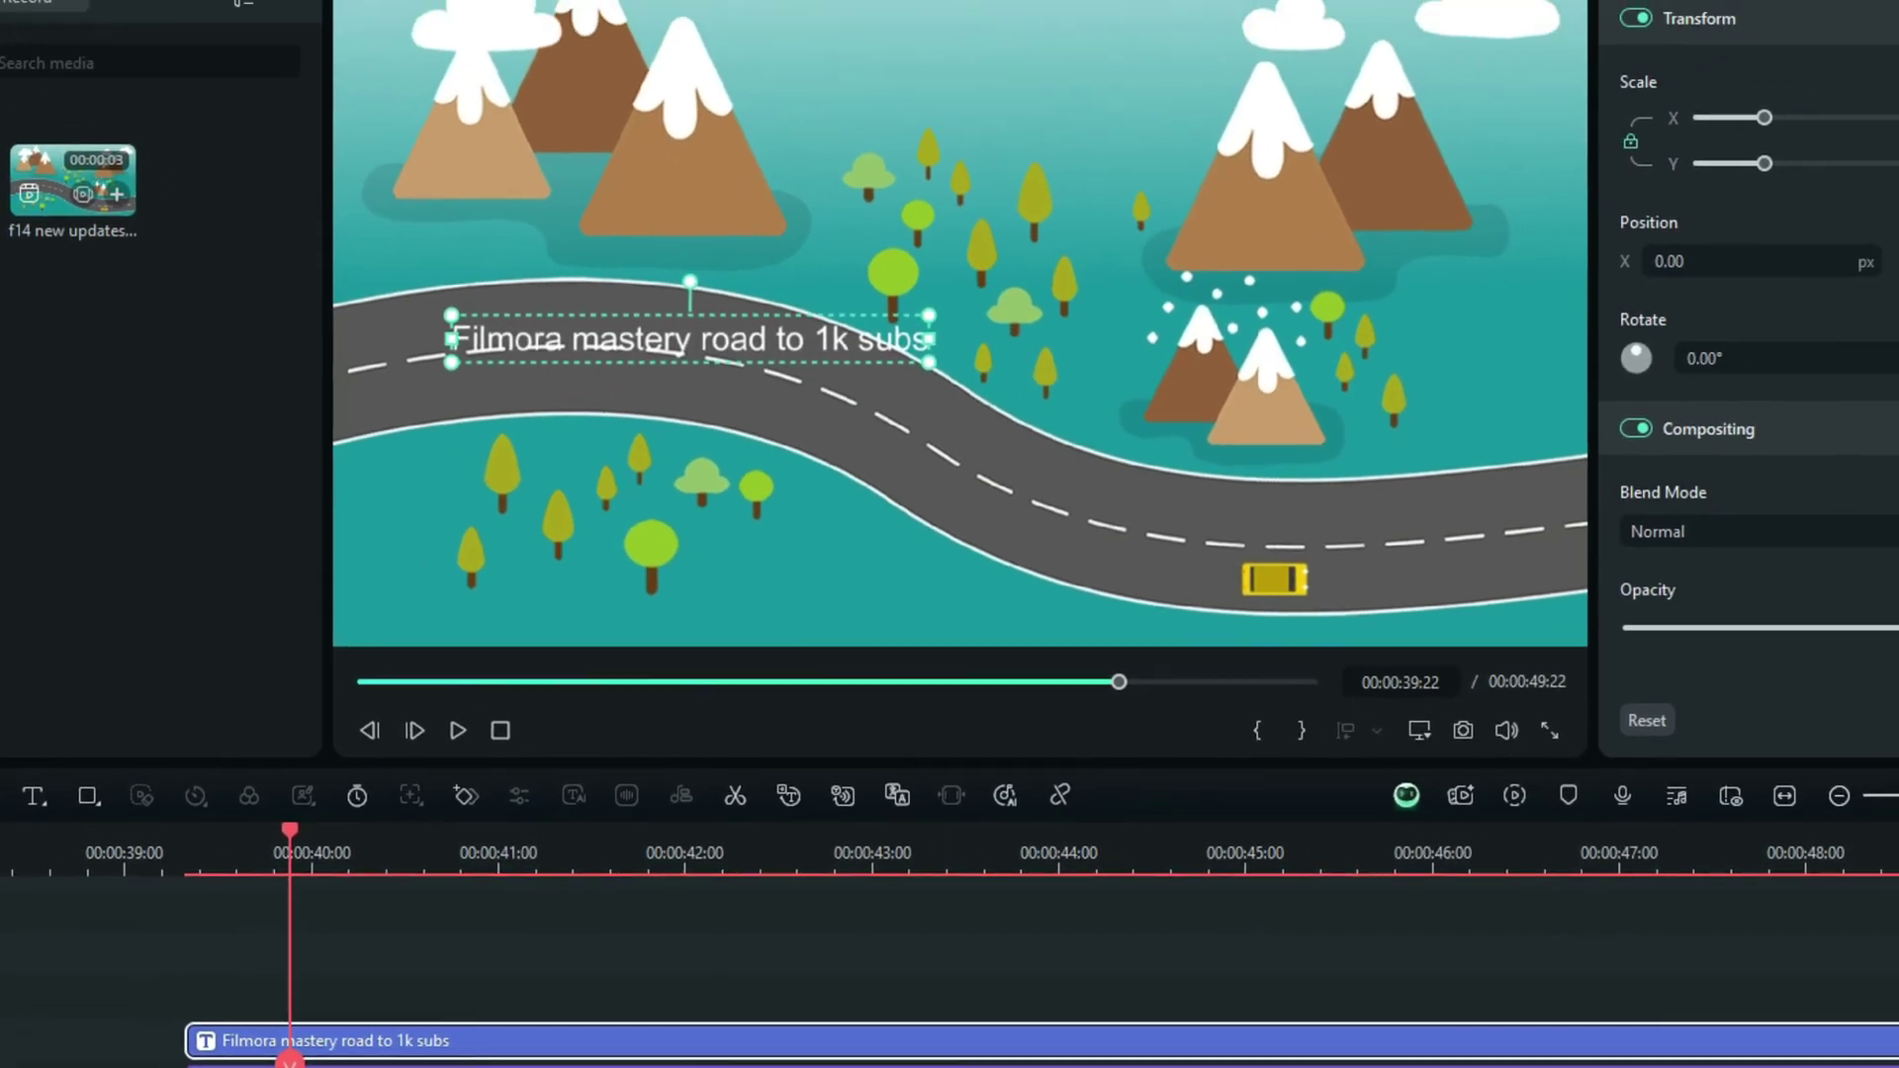
click(1403, 51)
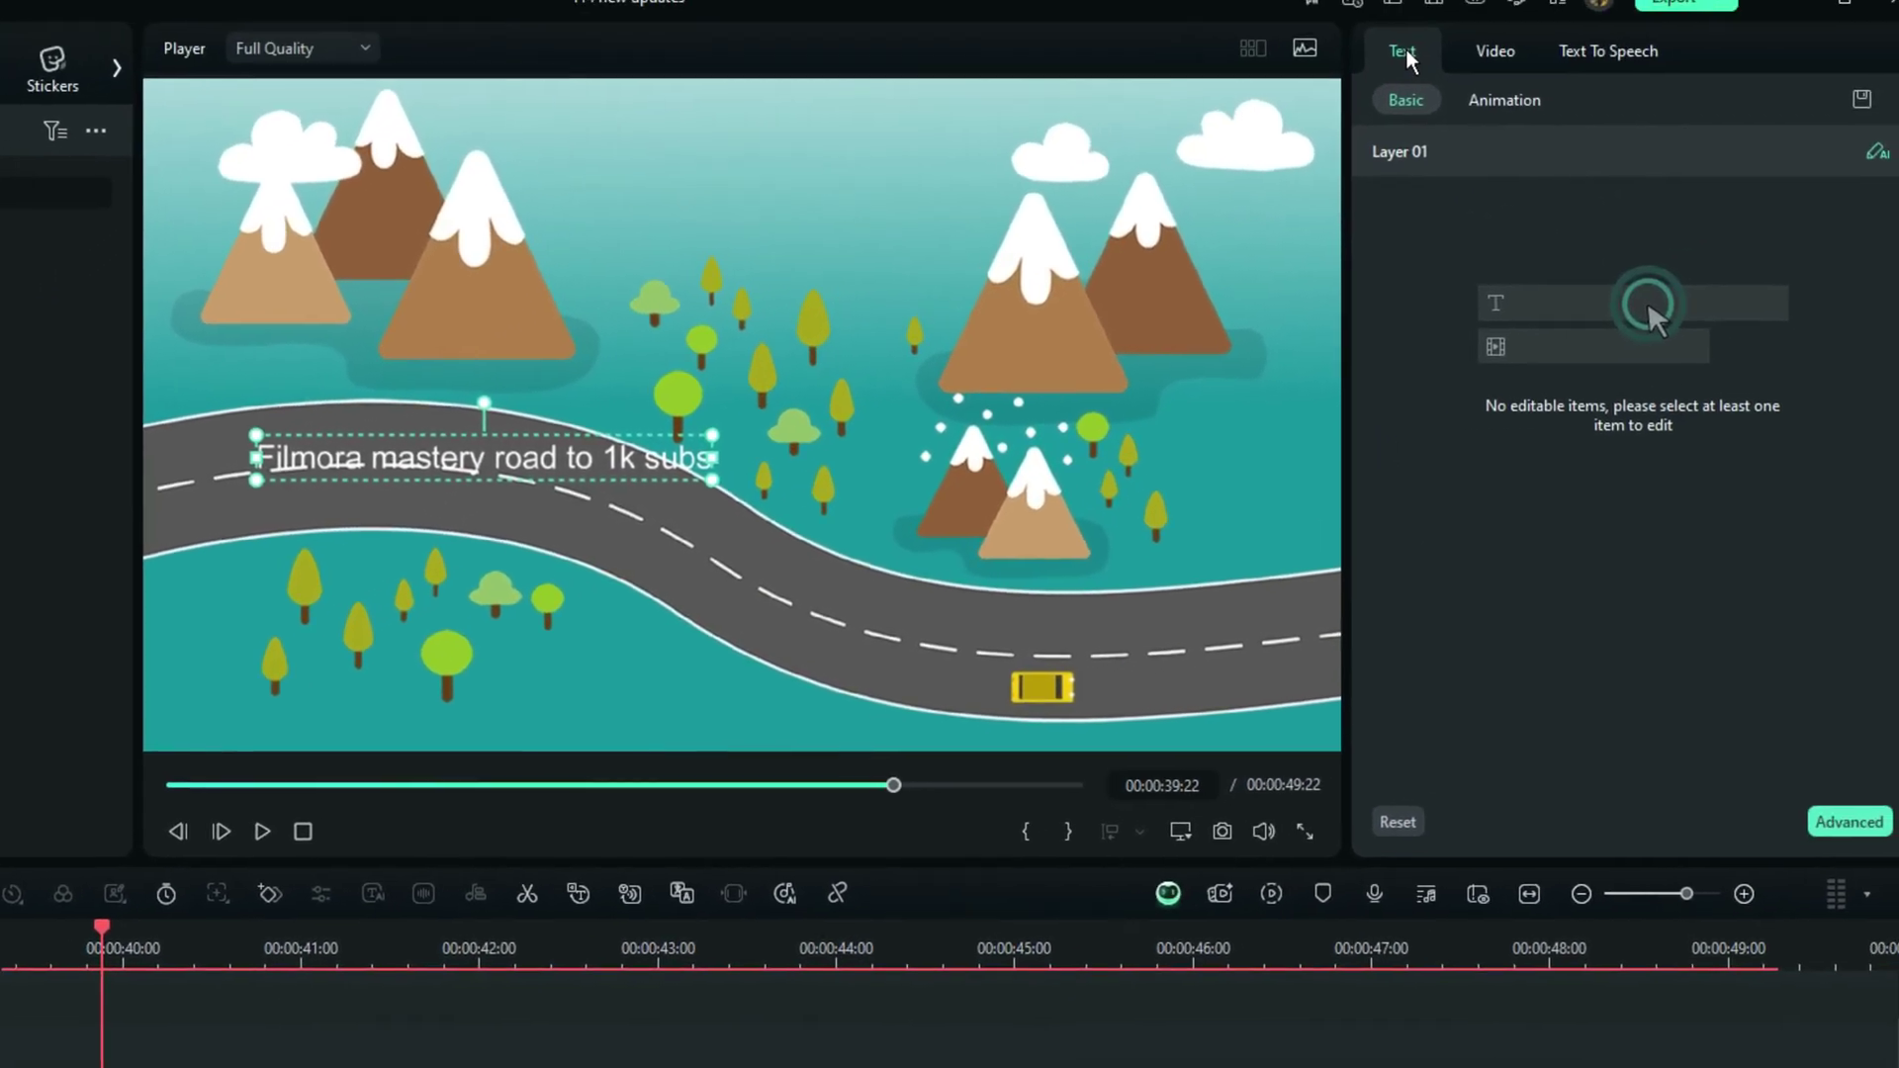
click(1443, 327)
click(1429, 467)
click(1689, 532)
click(1525, 552)
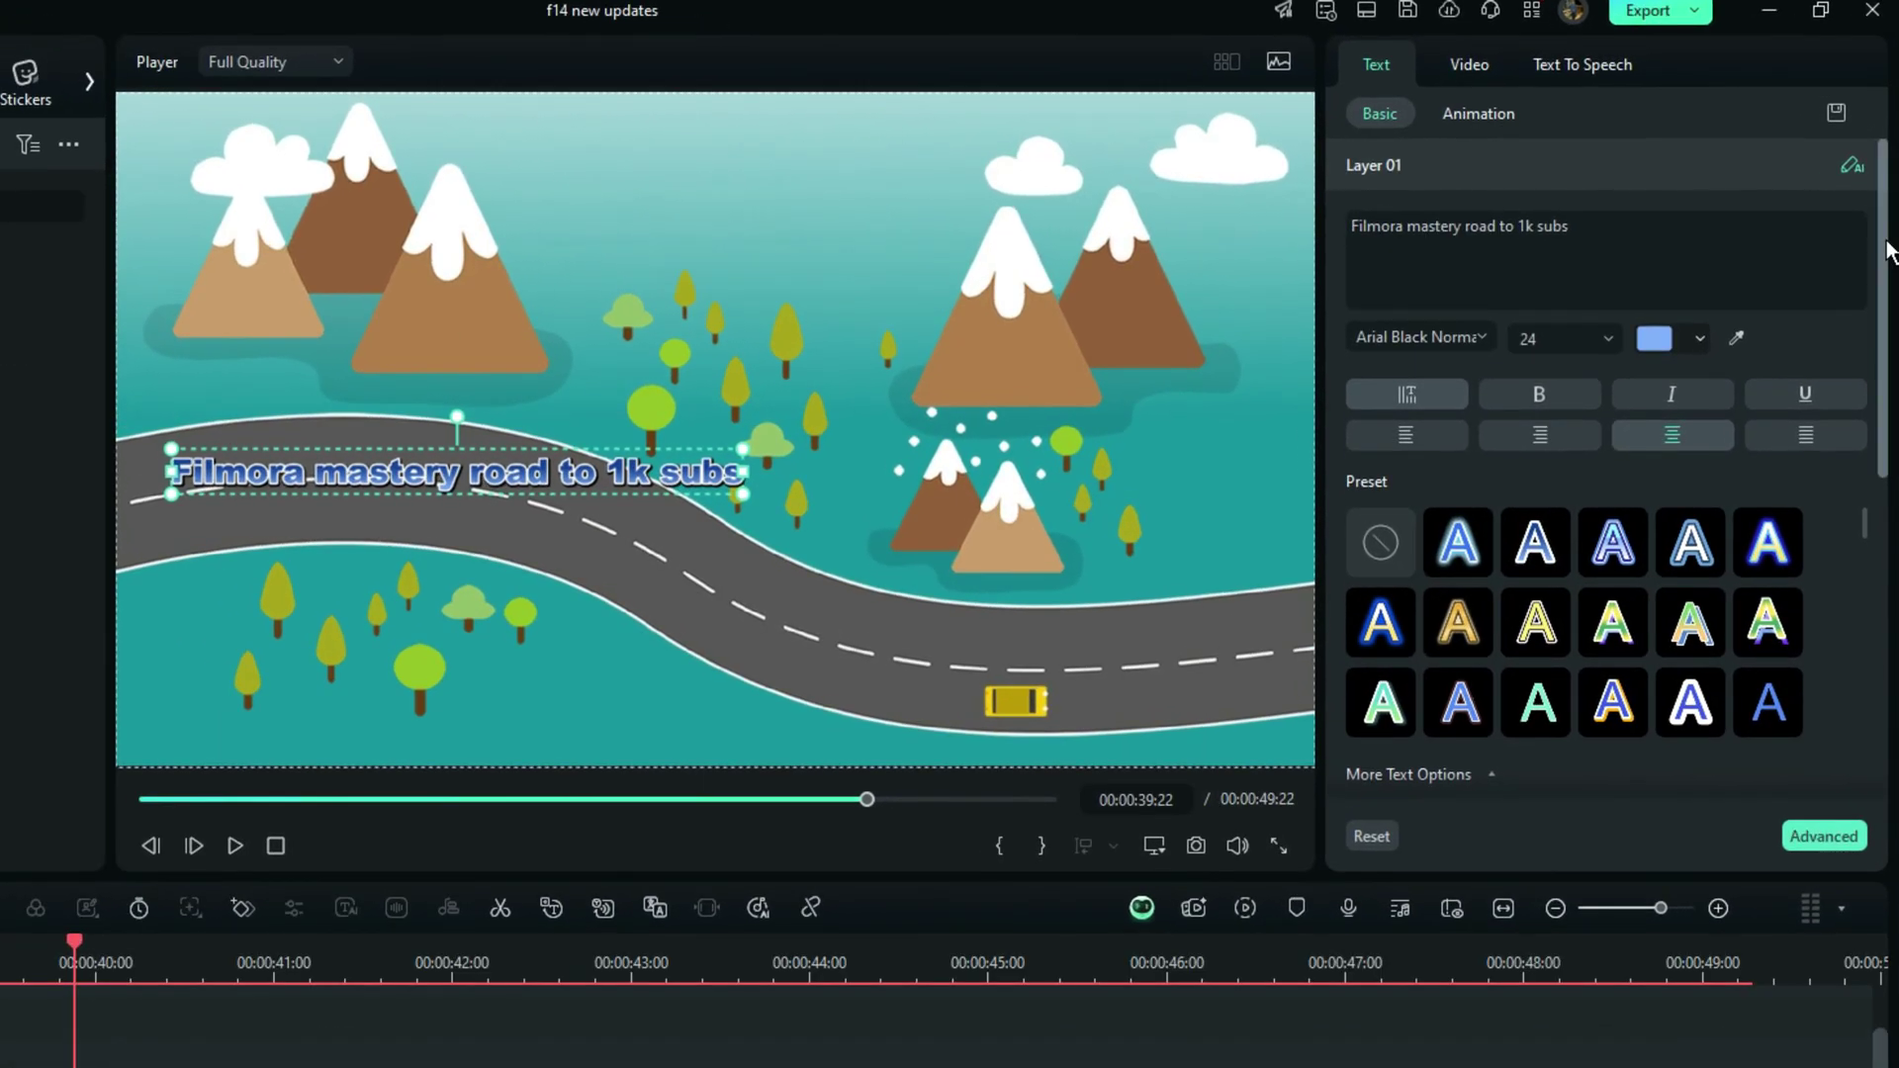
Step: Scroll down the Text settings to Compositing and switch on Bezier Path for the title
drag(1885, 245, 1874, 529)
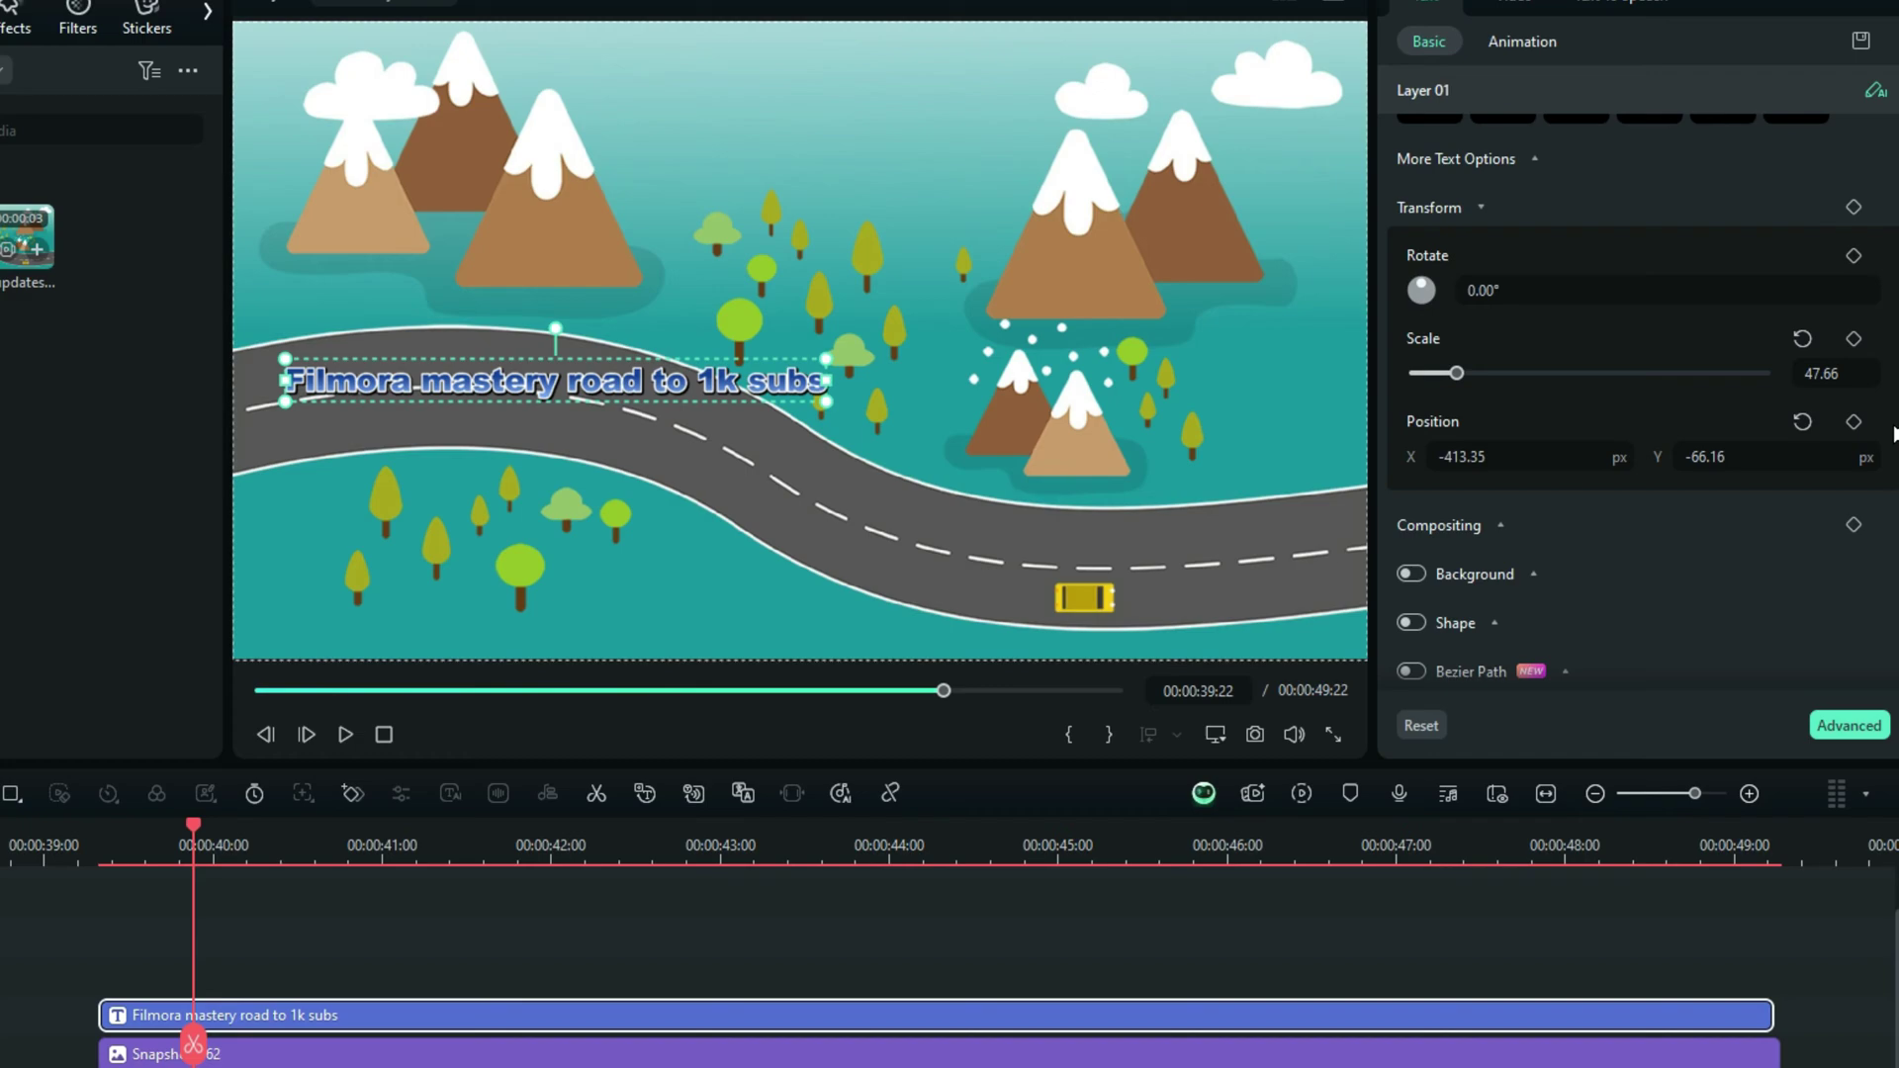
scroll(1894, 432, down, 2)
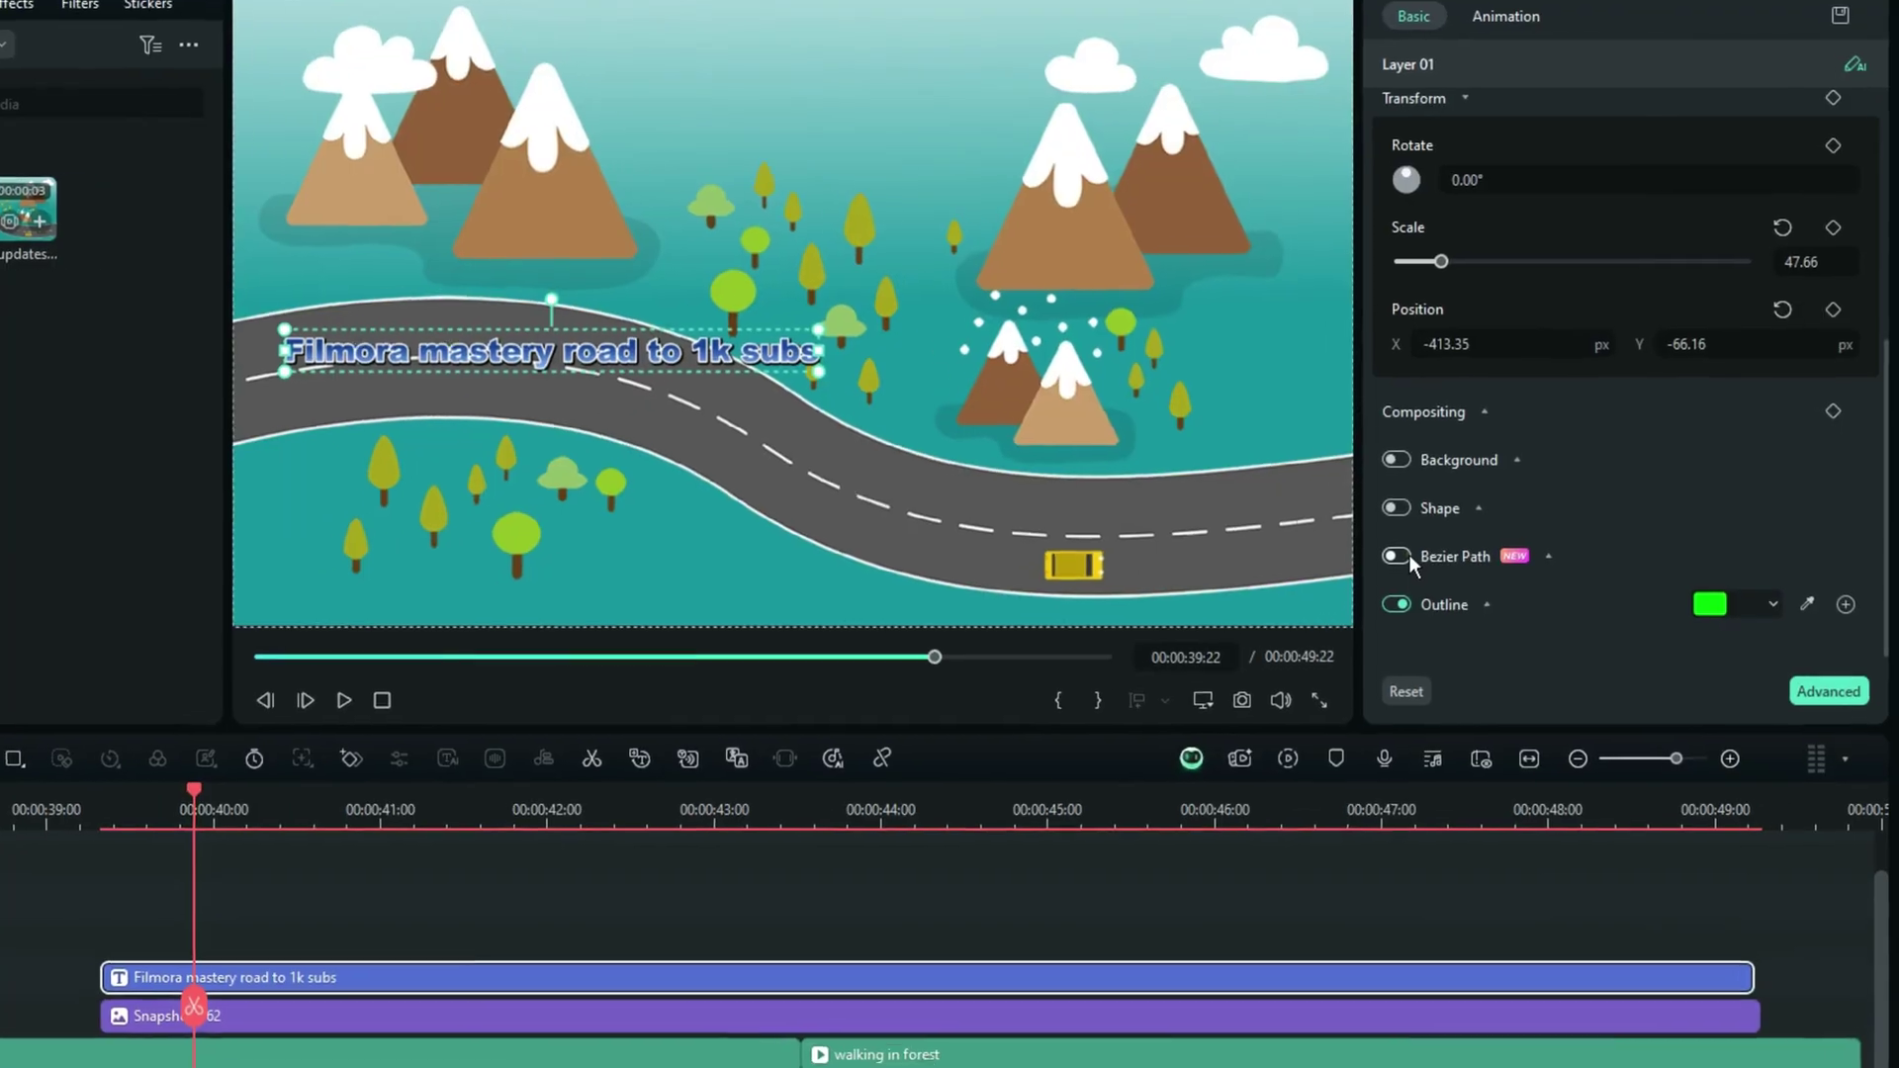
click(1419, 537)
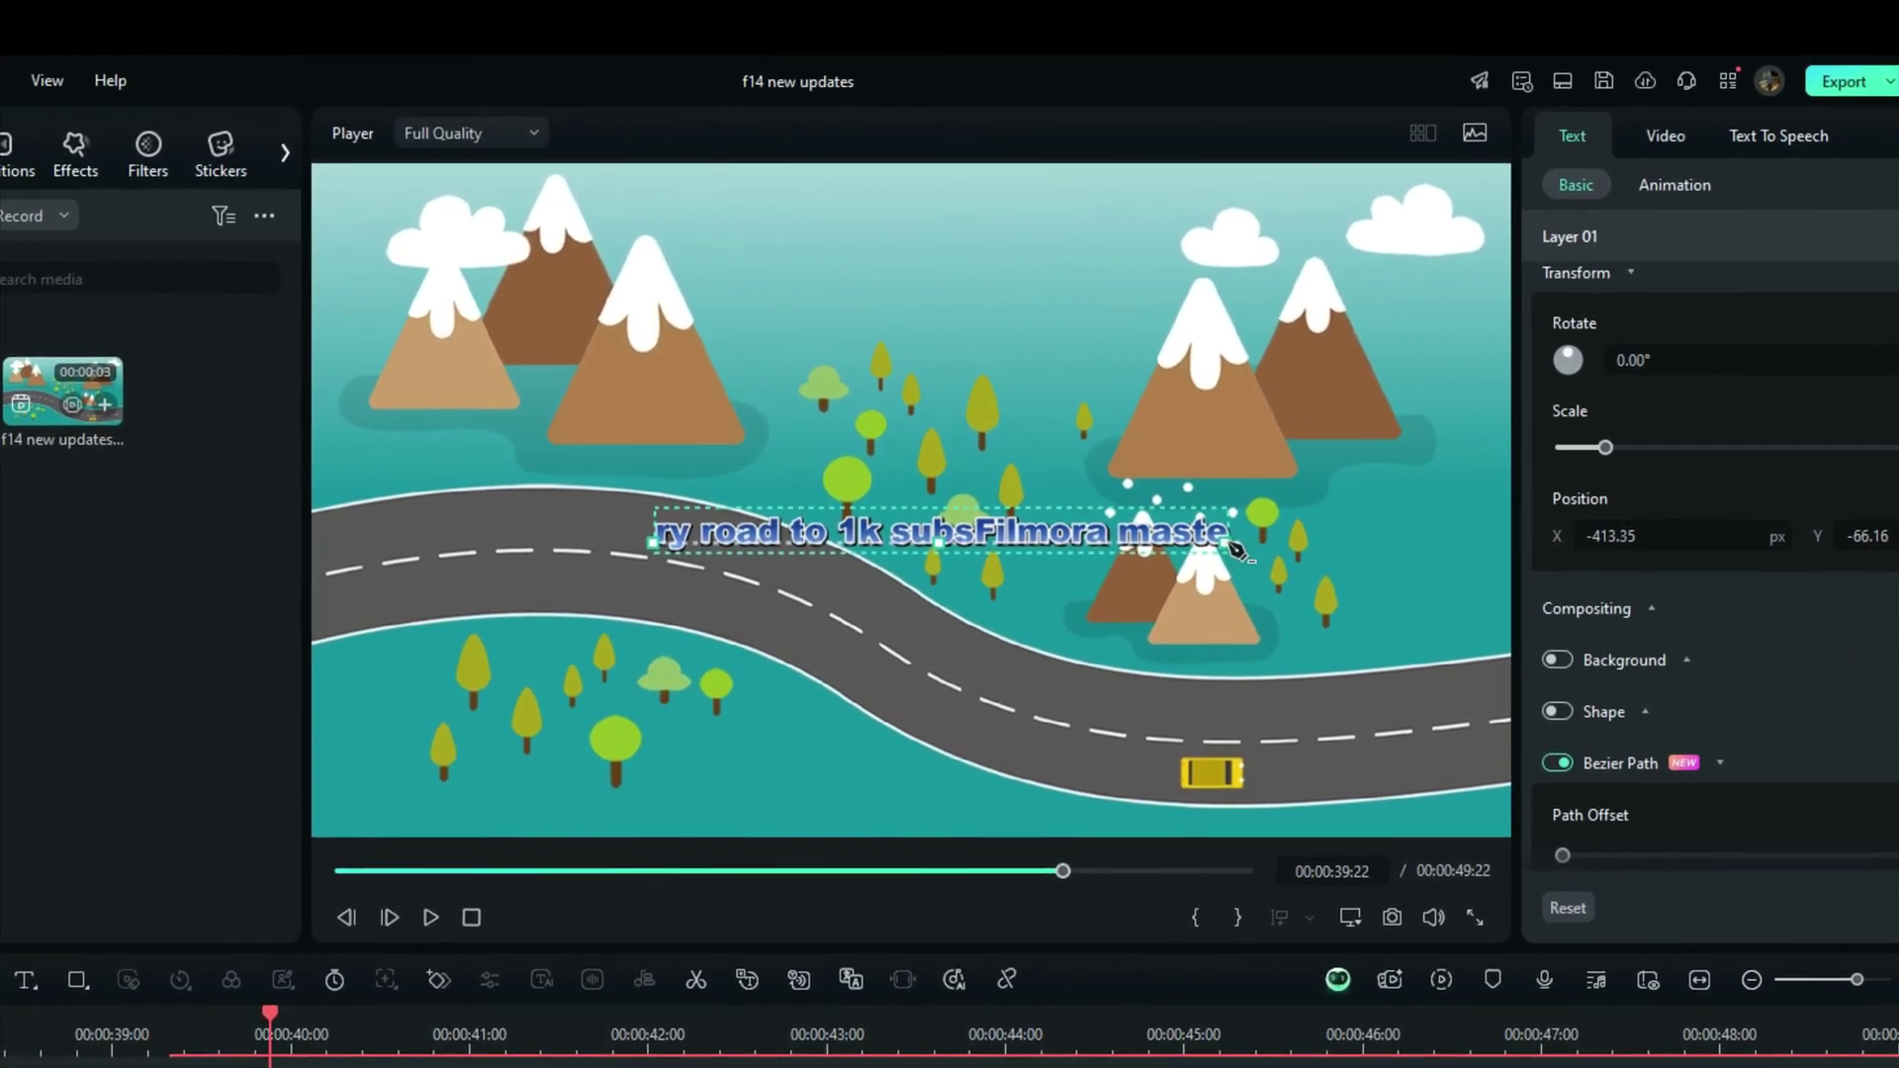
Step: Bend the title's Bezier path points and handles down along the road, then view full screen
drag(1232, 544, 1440, 758)
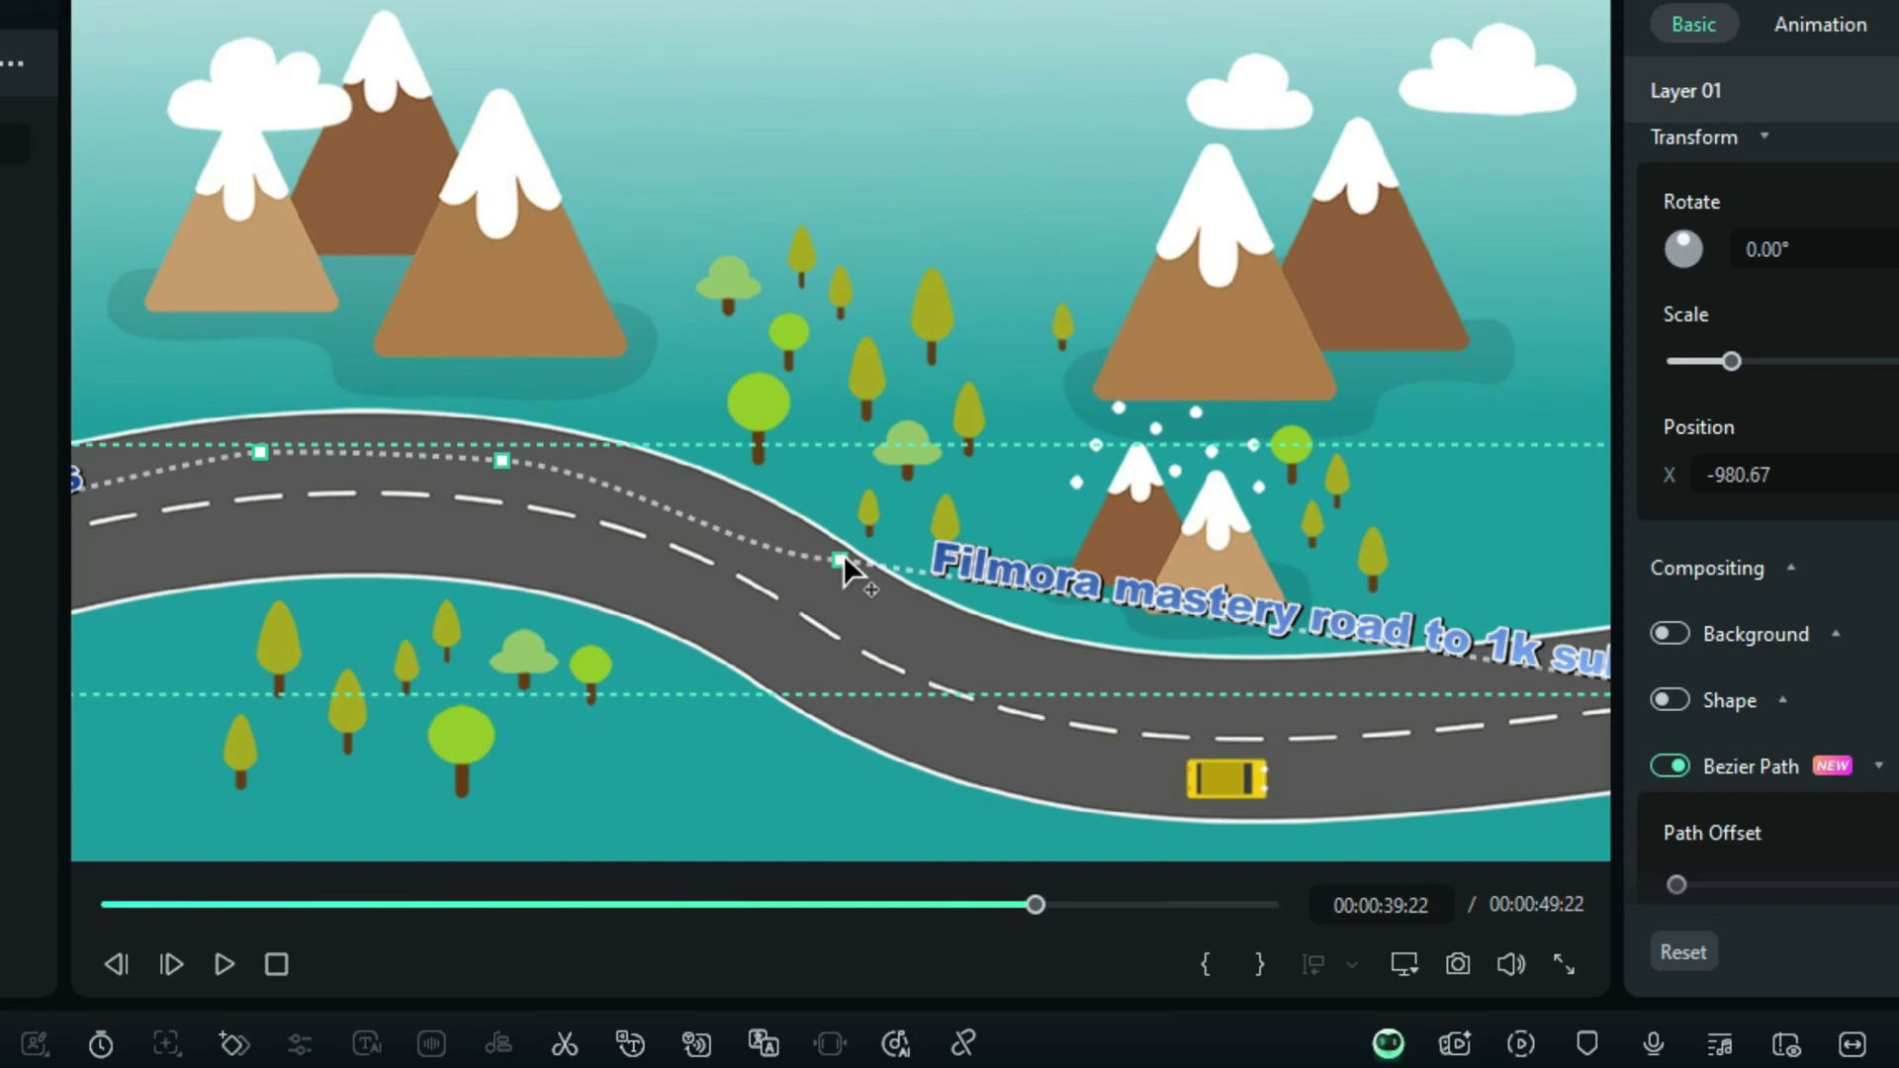
drag(922, 581, 920, 630)
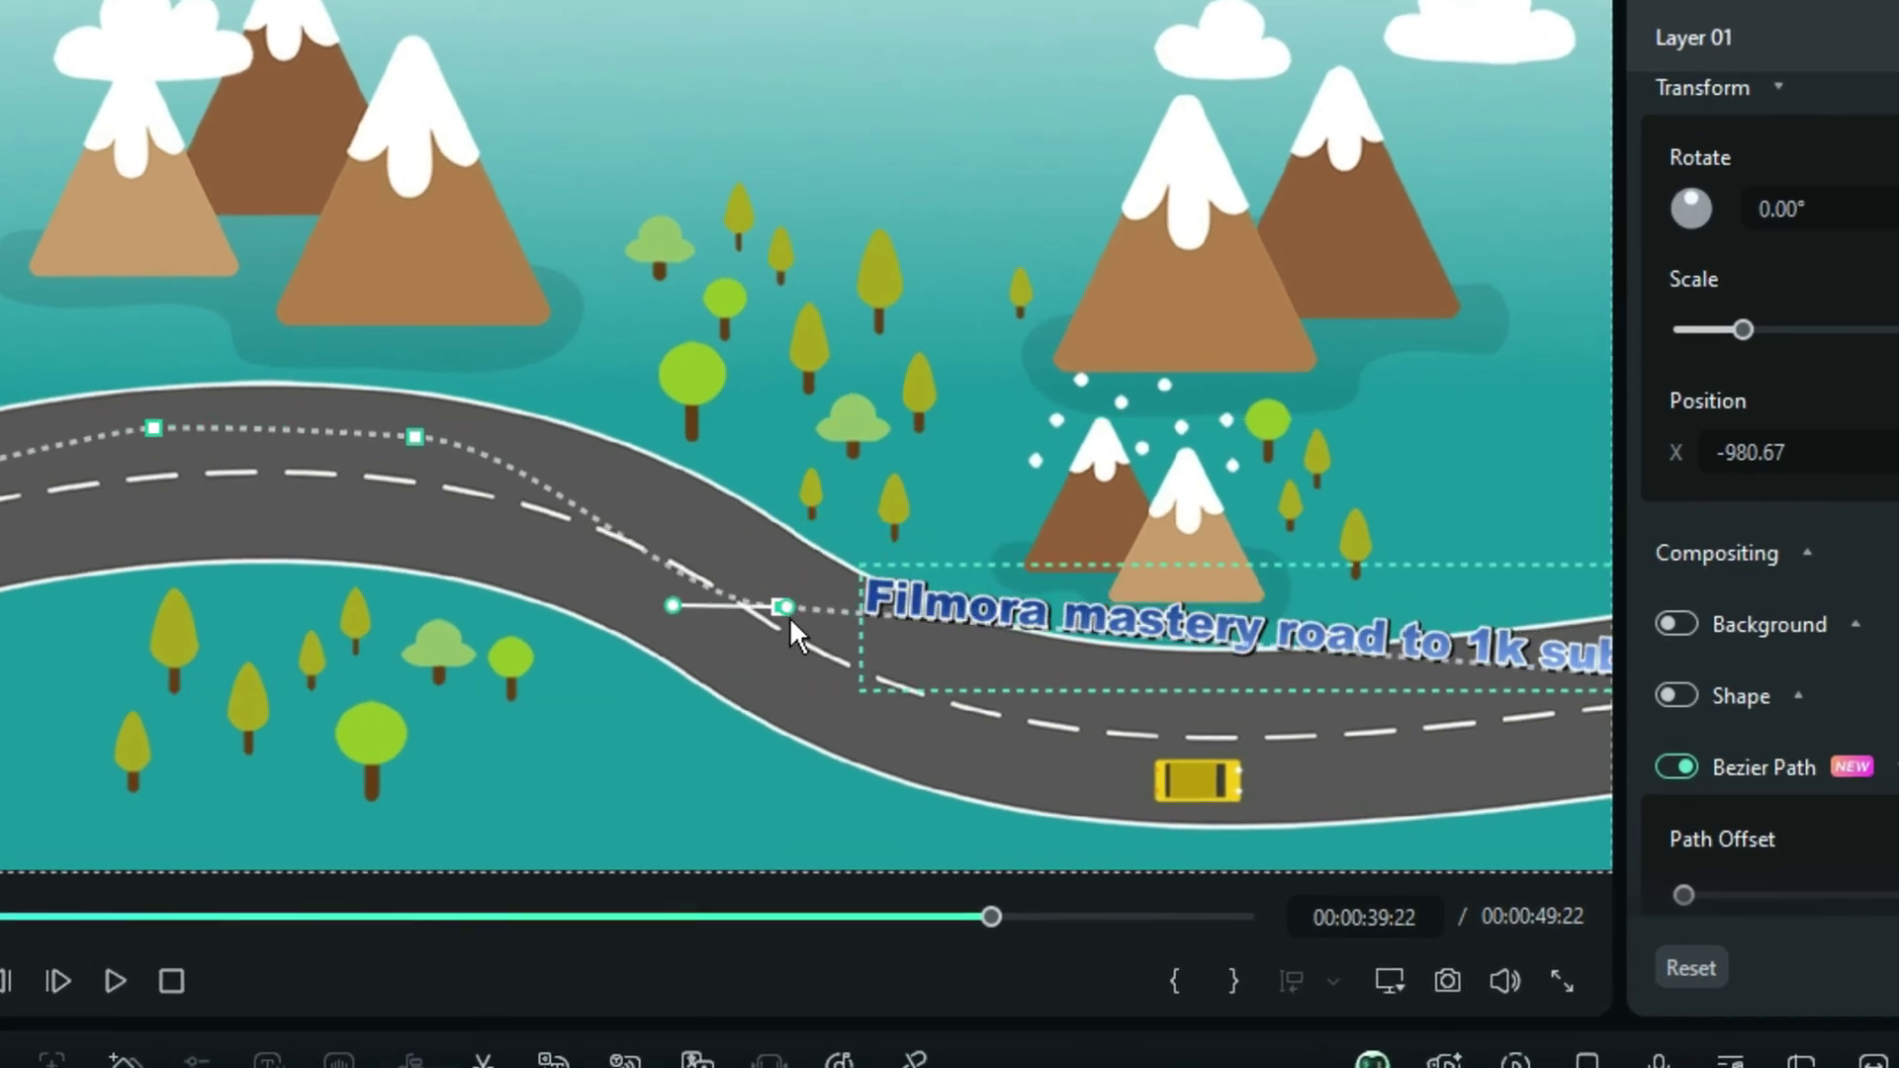
drag(789, 608, 825, 604)
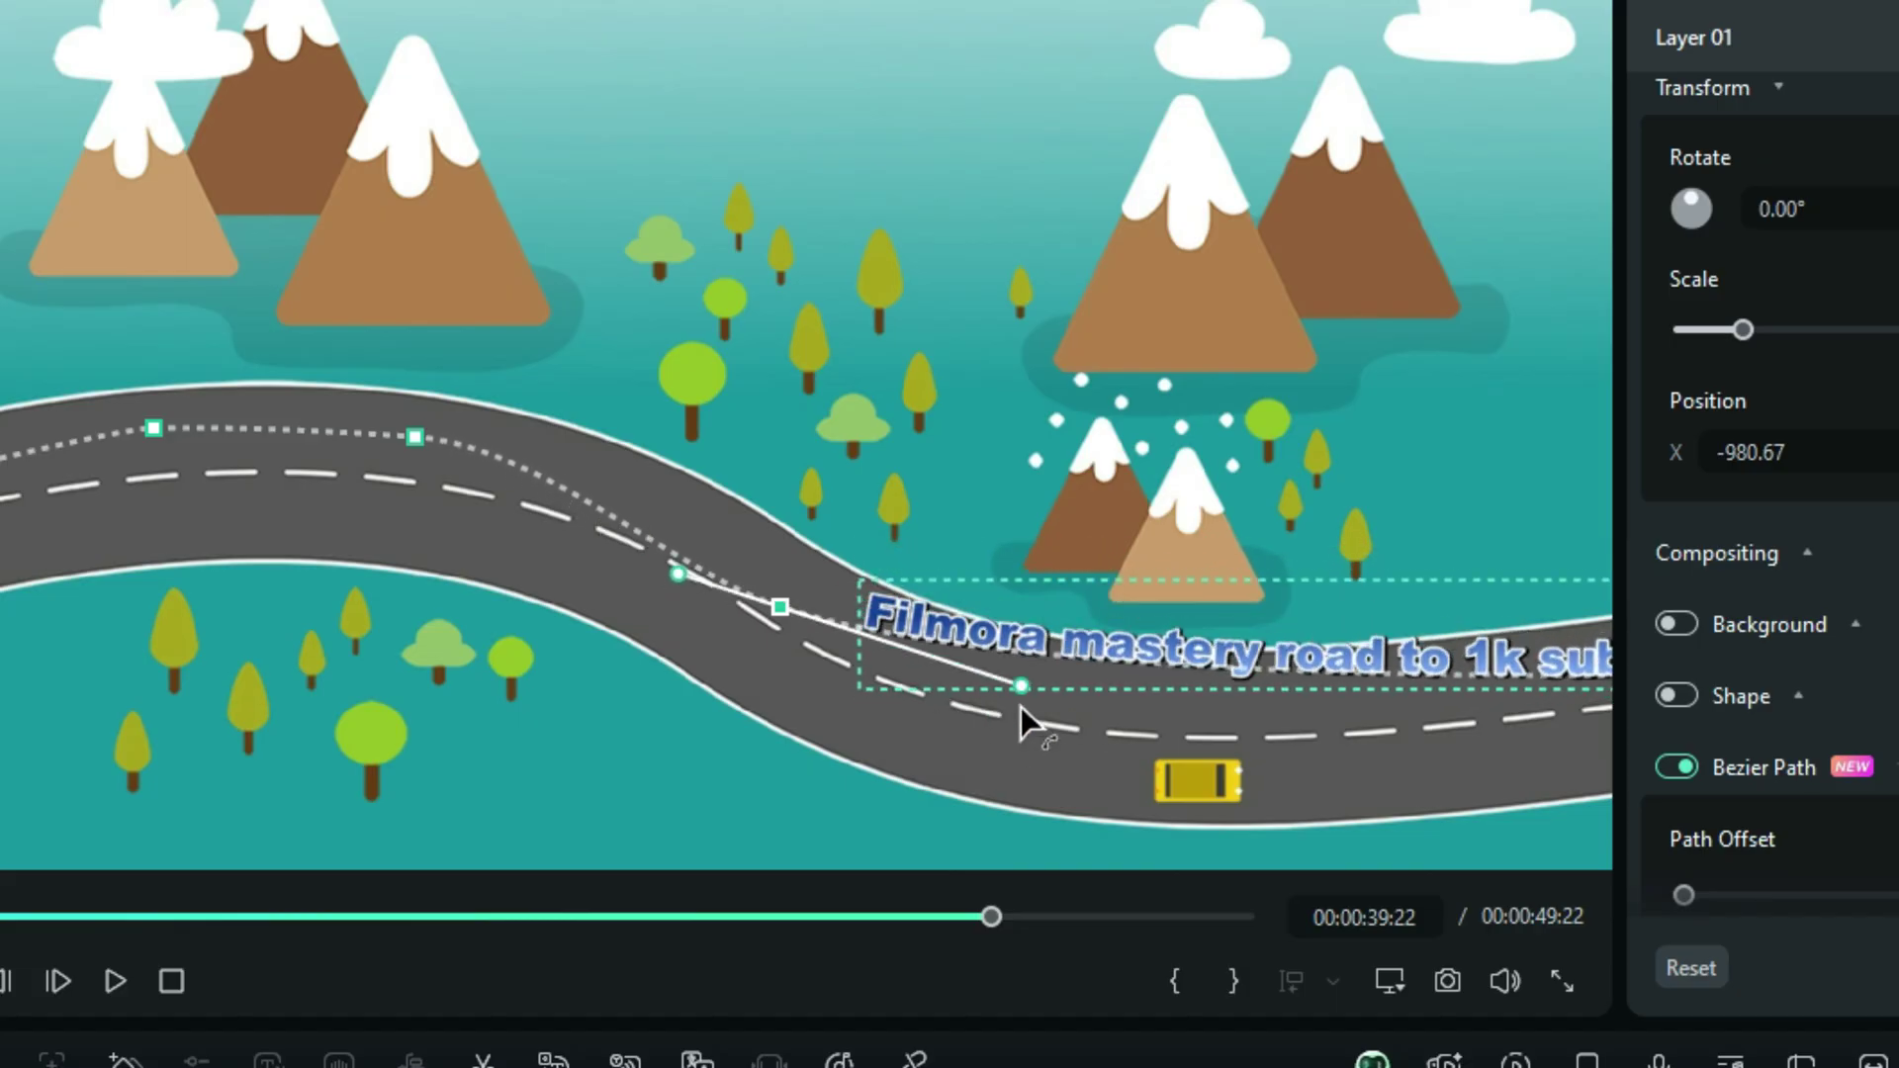
drag(1021, 706, 1286, 791)
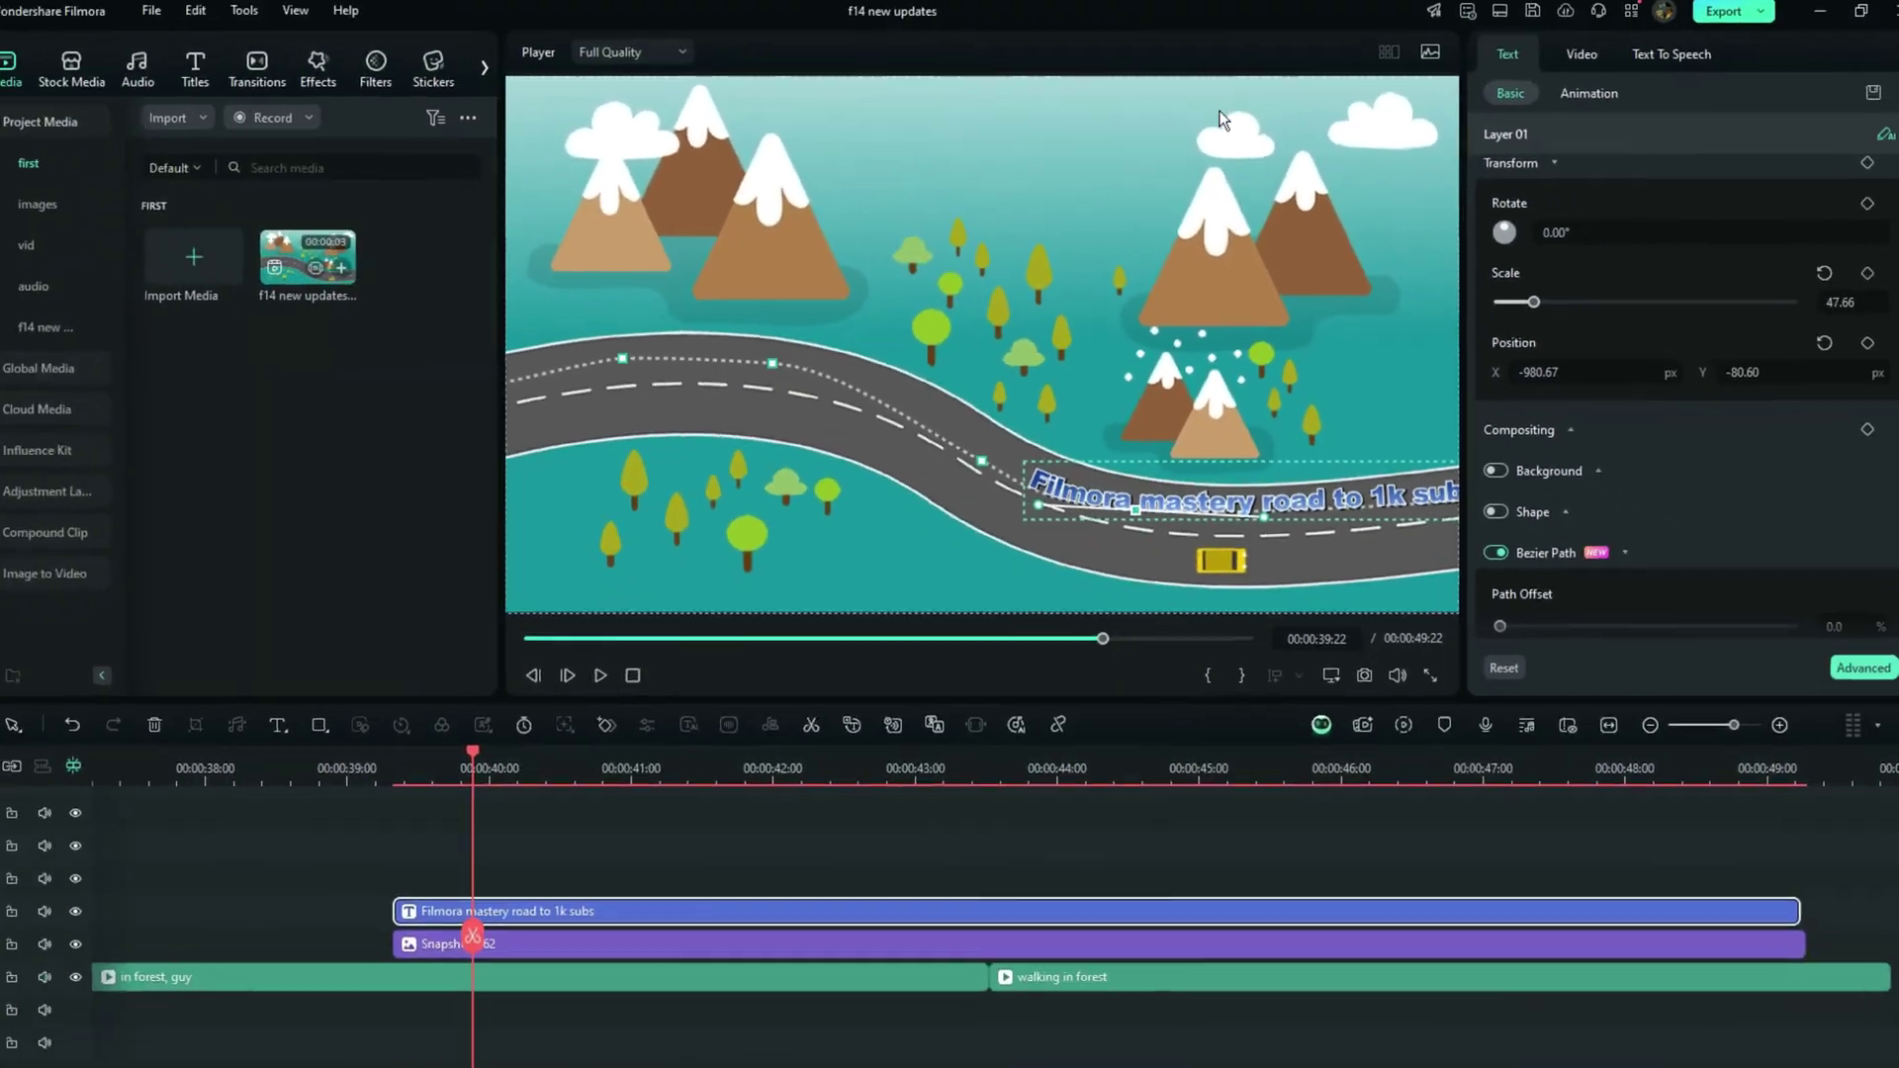
key(alt+Return)
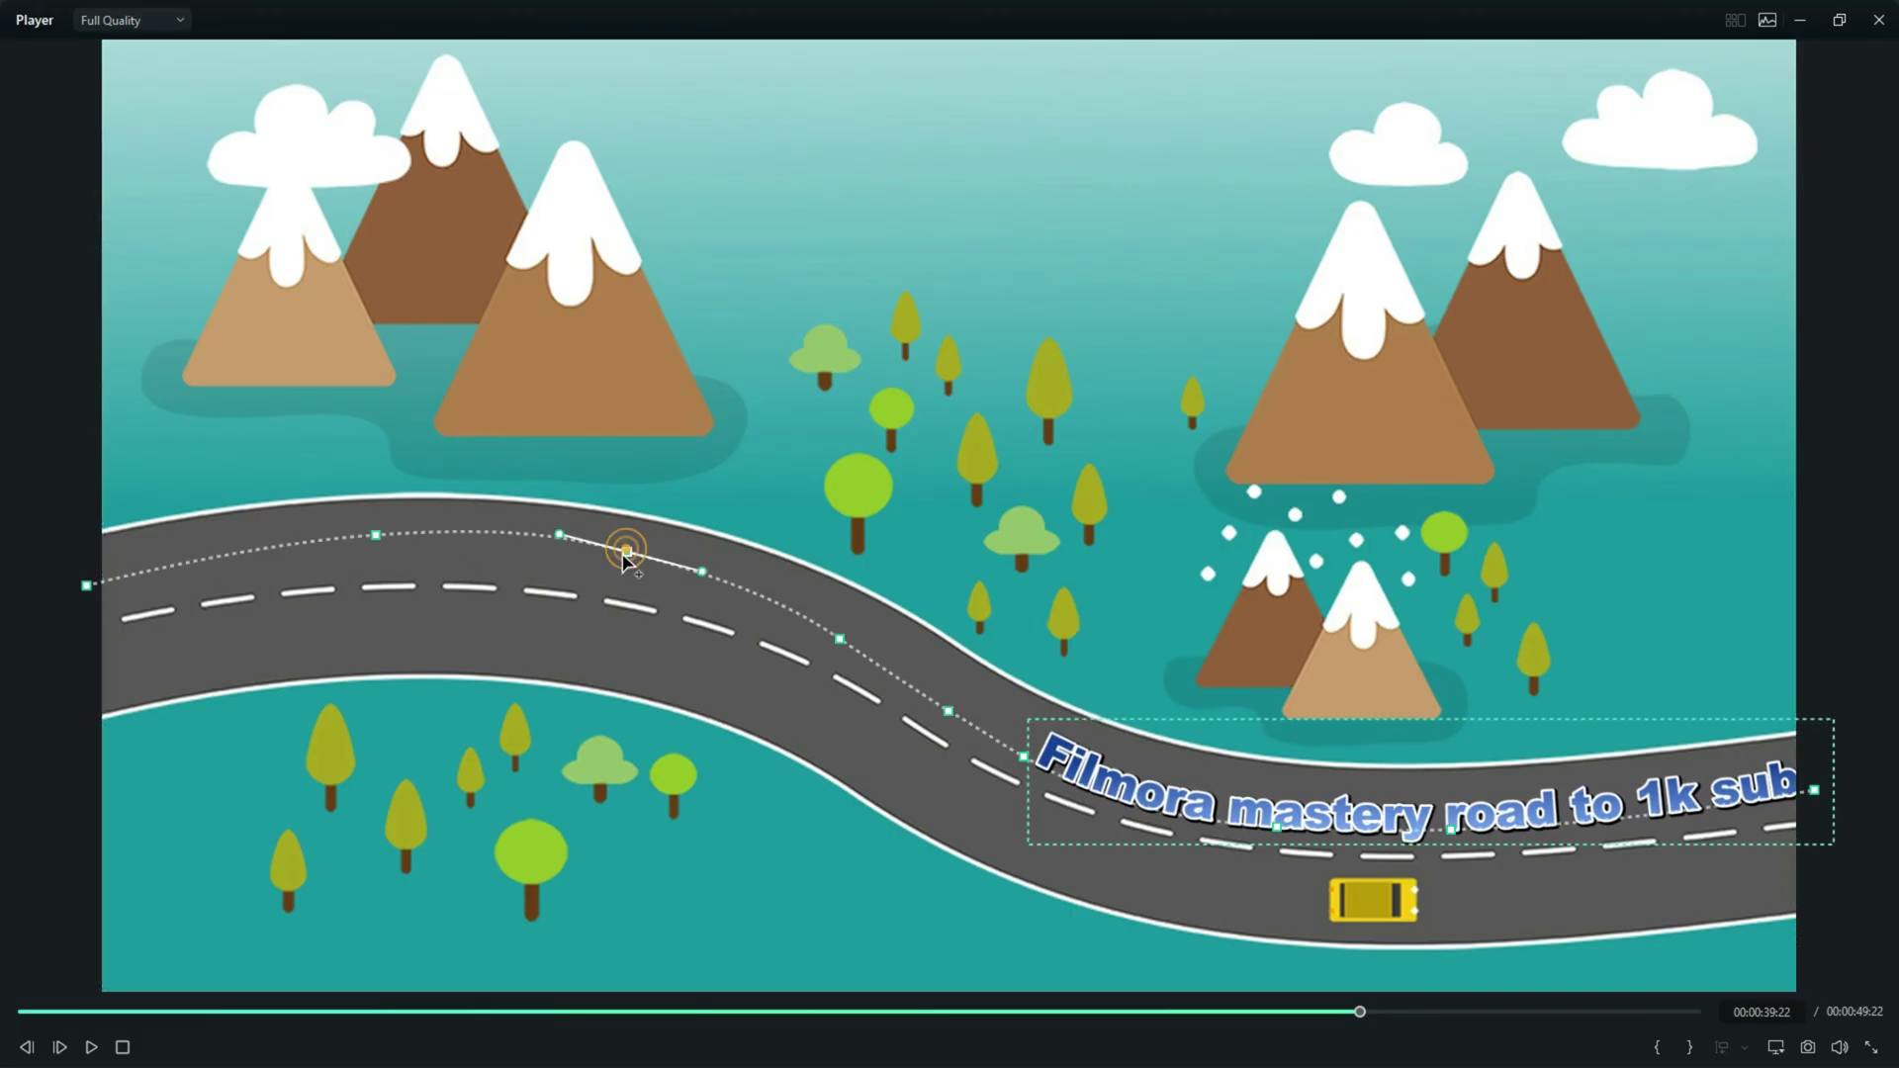
Step: Lower a path point, add another, and toggle the path Animation Loop off then on
drag(376, 536, 373, 555)
click(740, 606)
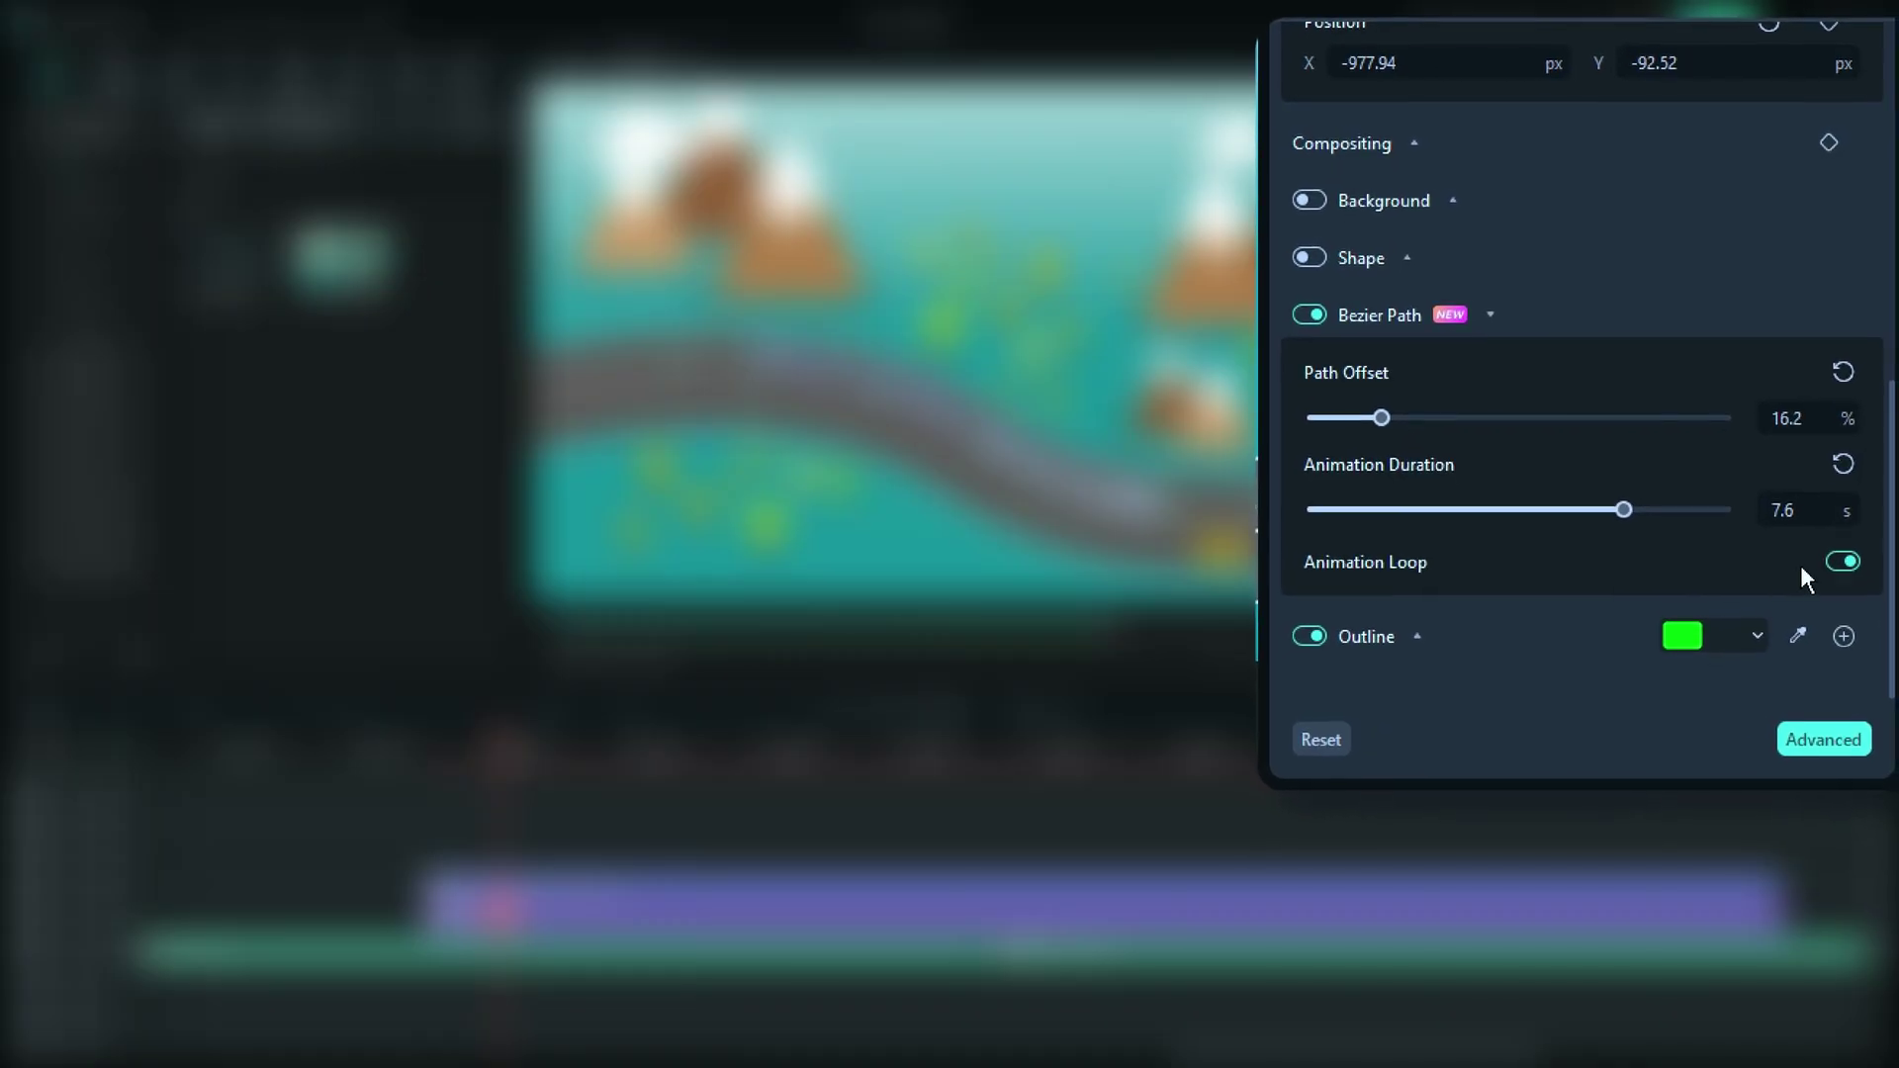
click(1837, 567)
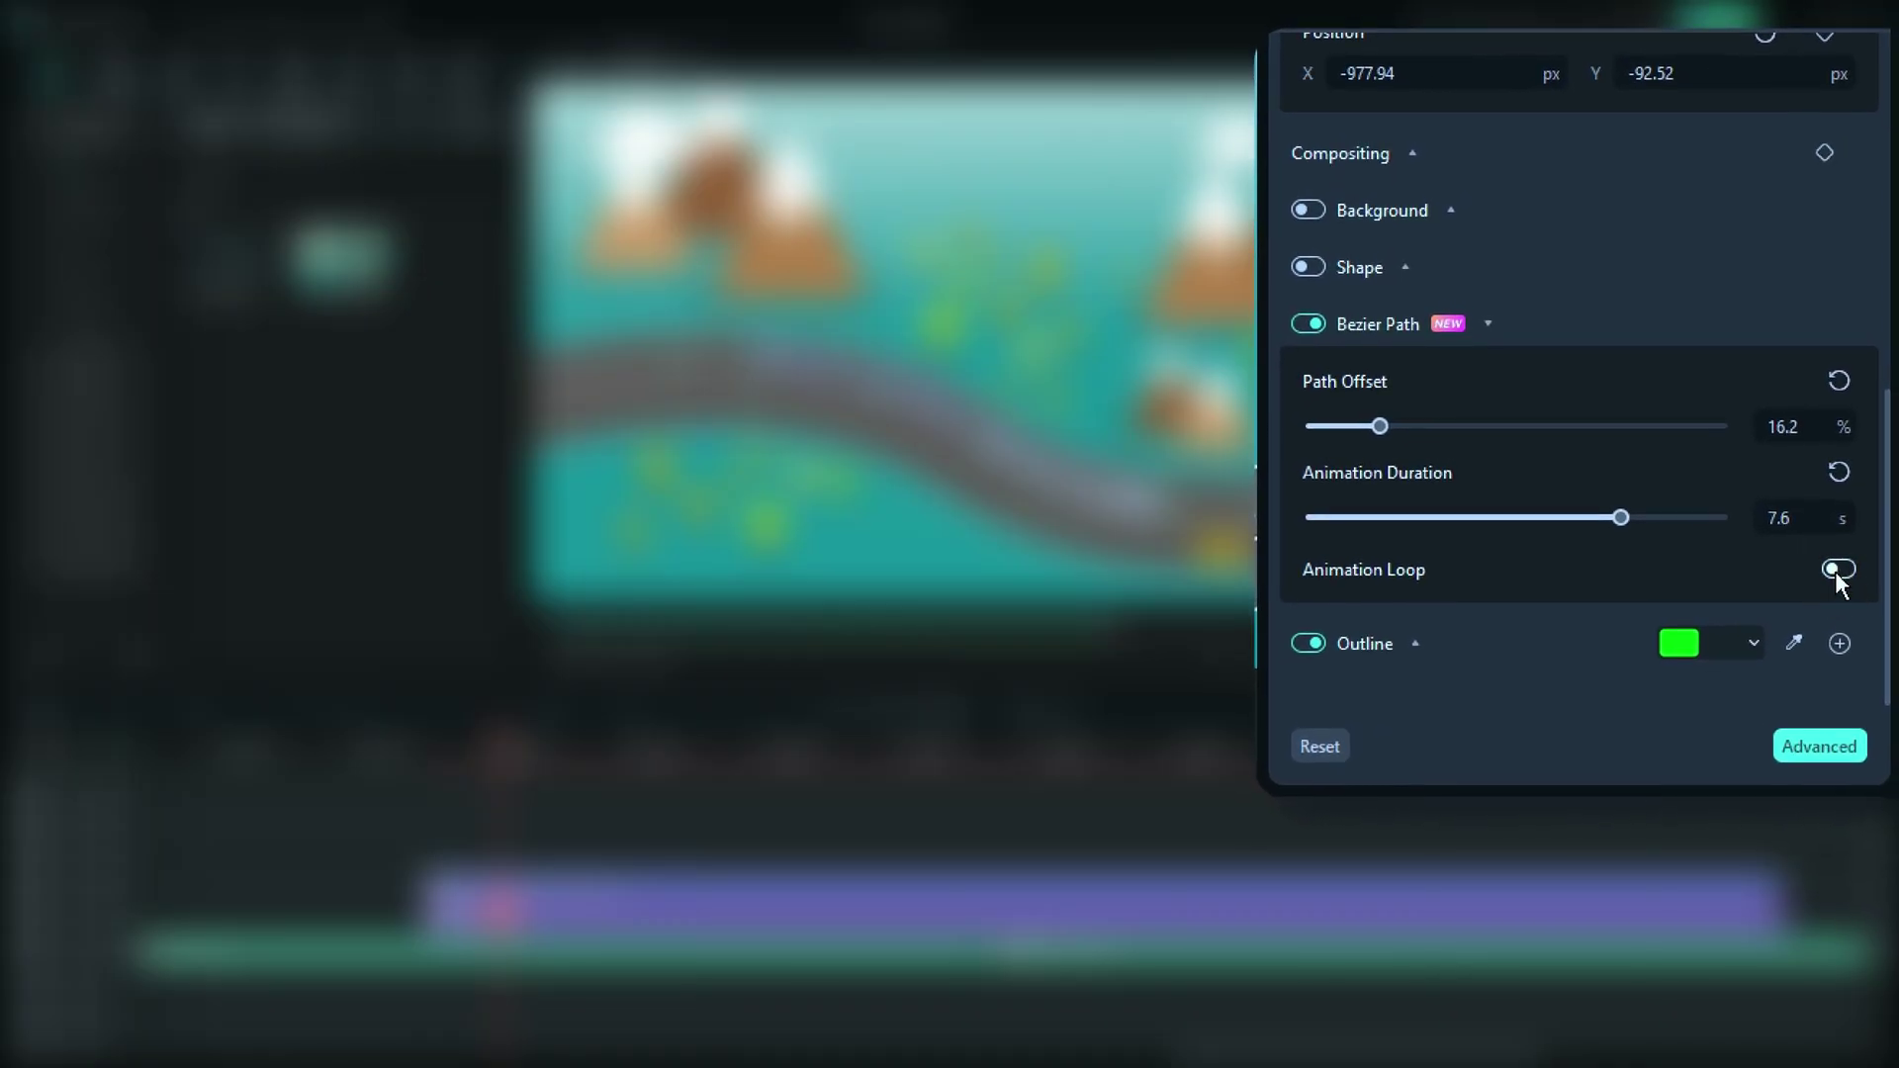
click(1836, 573)
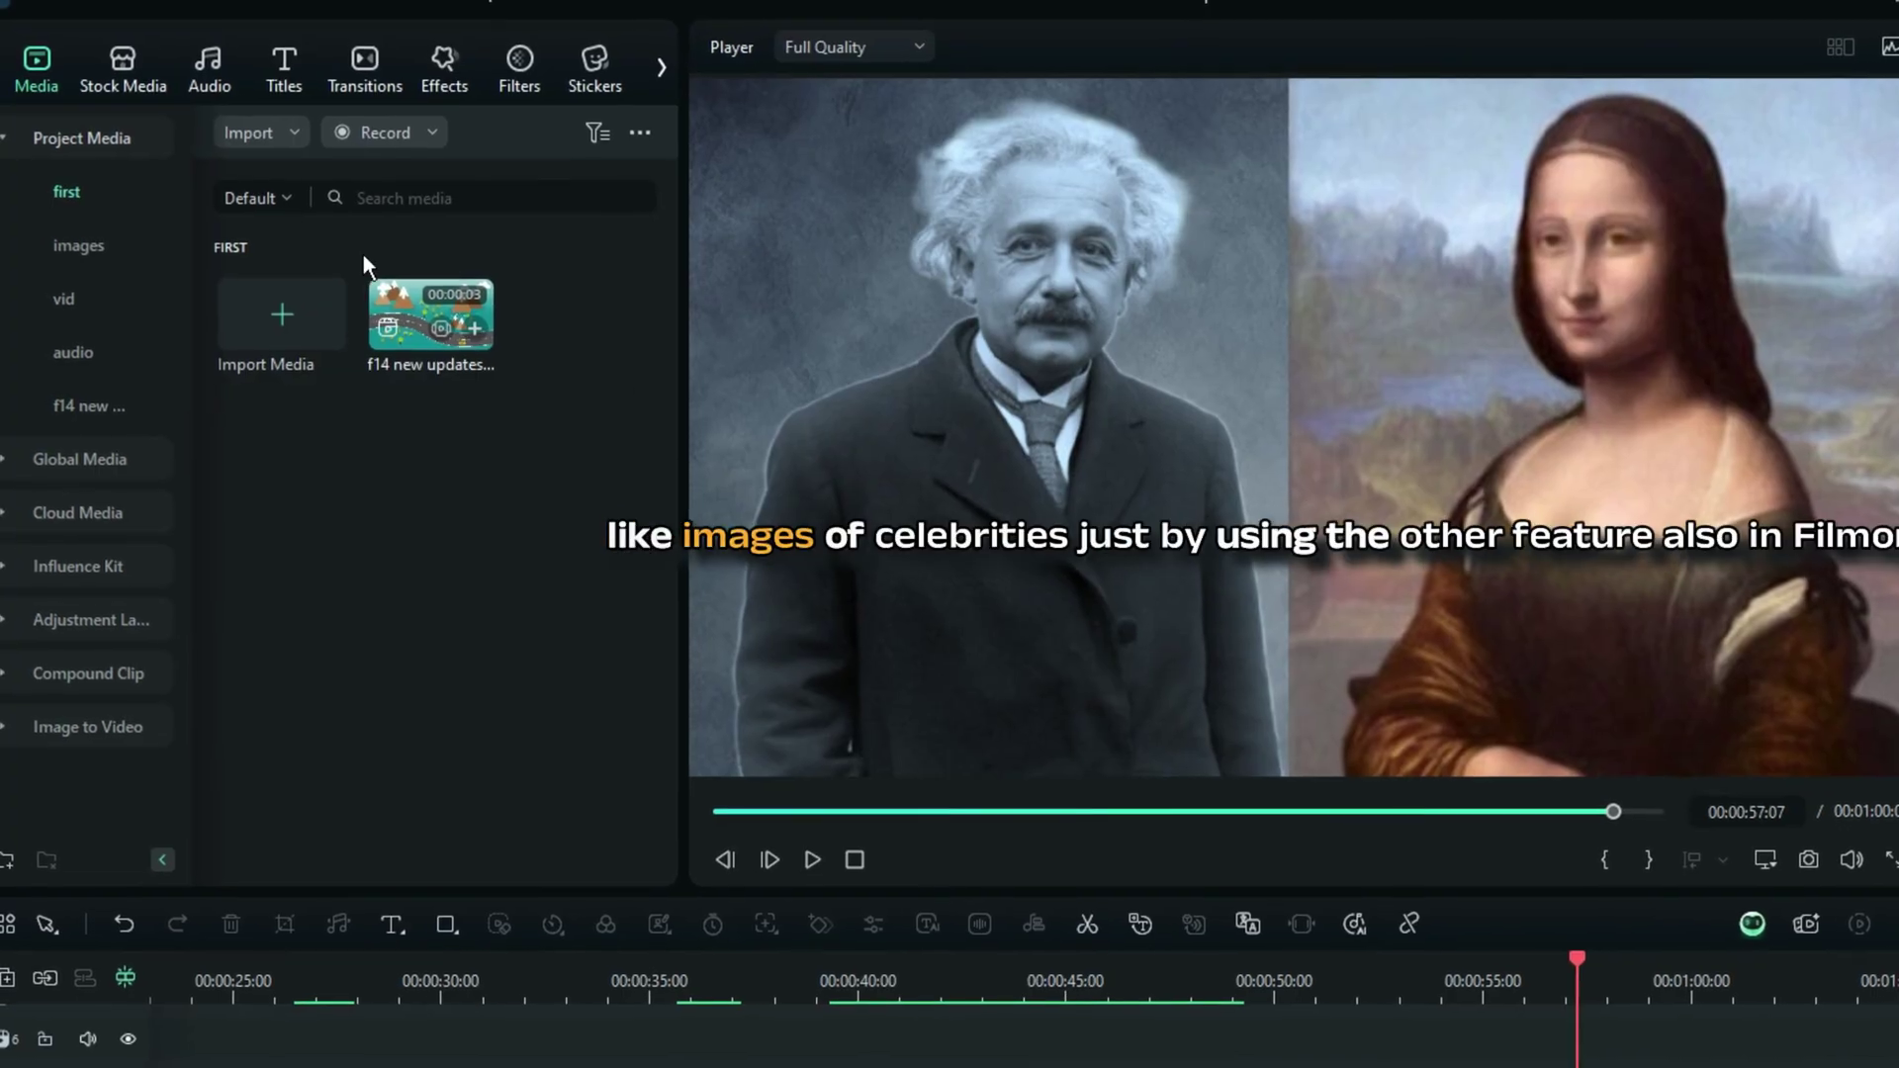
Step: Browse the AI Image options in the Stock Media library
click(146, 93)
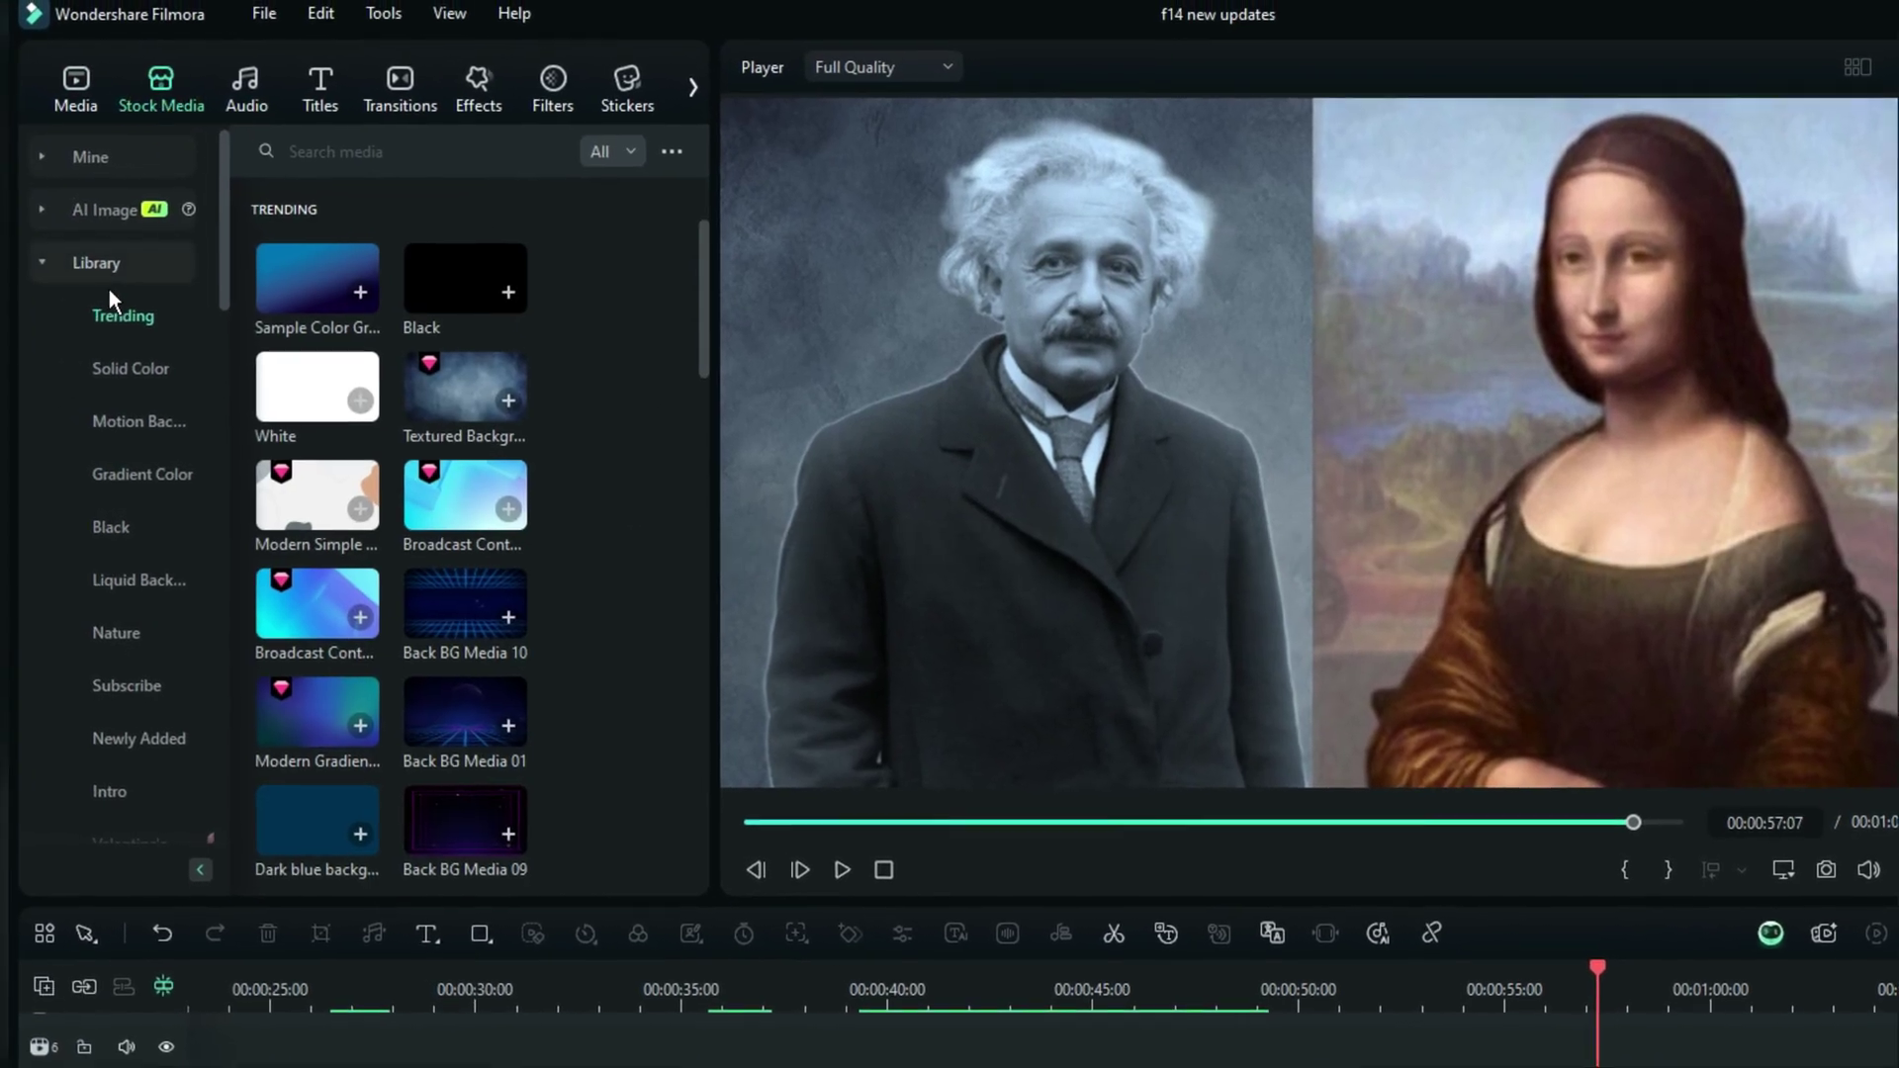
click(109, 210)
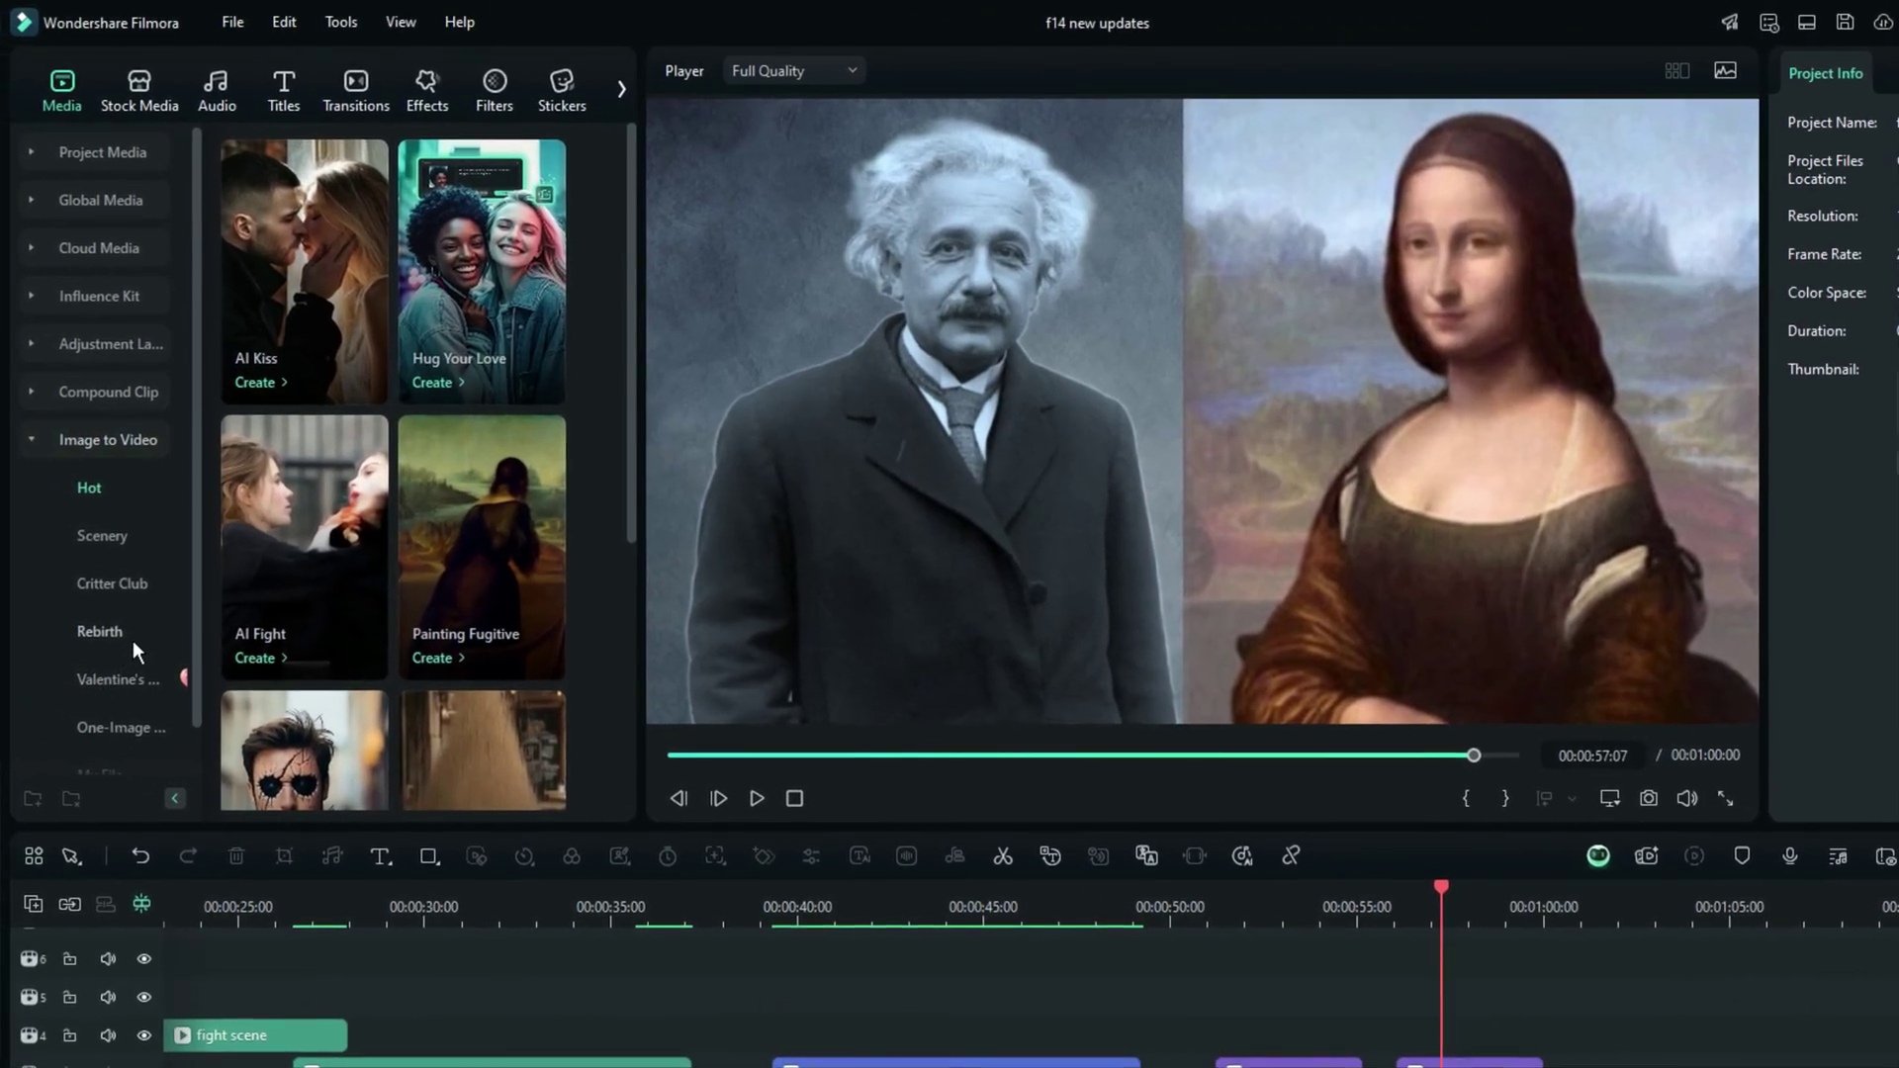
Step: Generate a Rebirth Custom video from the stitched portrait with the prompt 'hug each other'
click(122, 633)
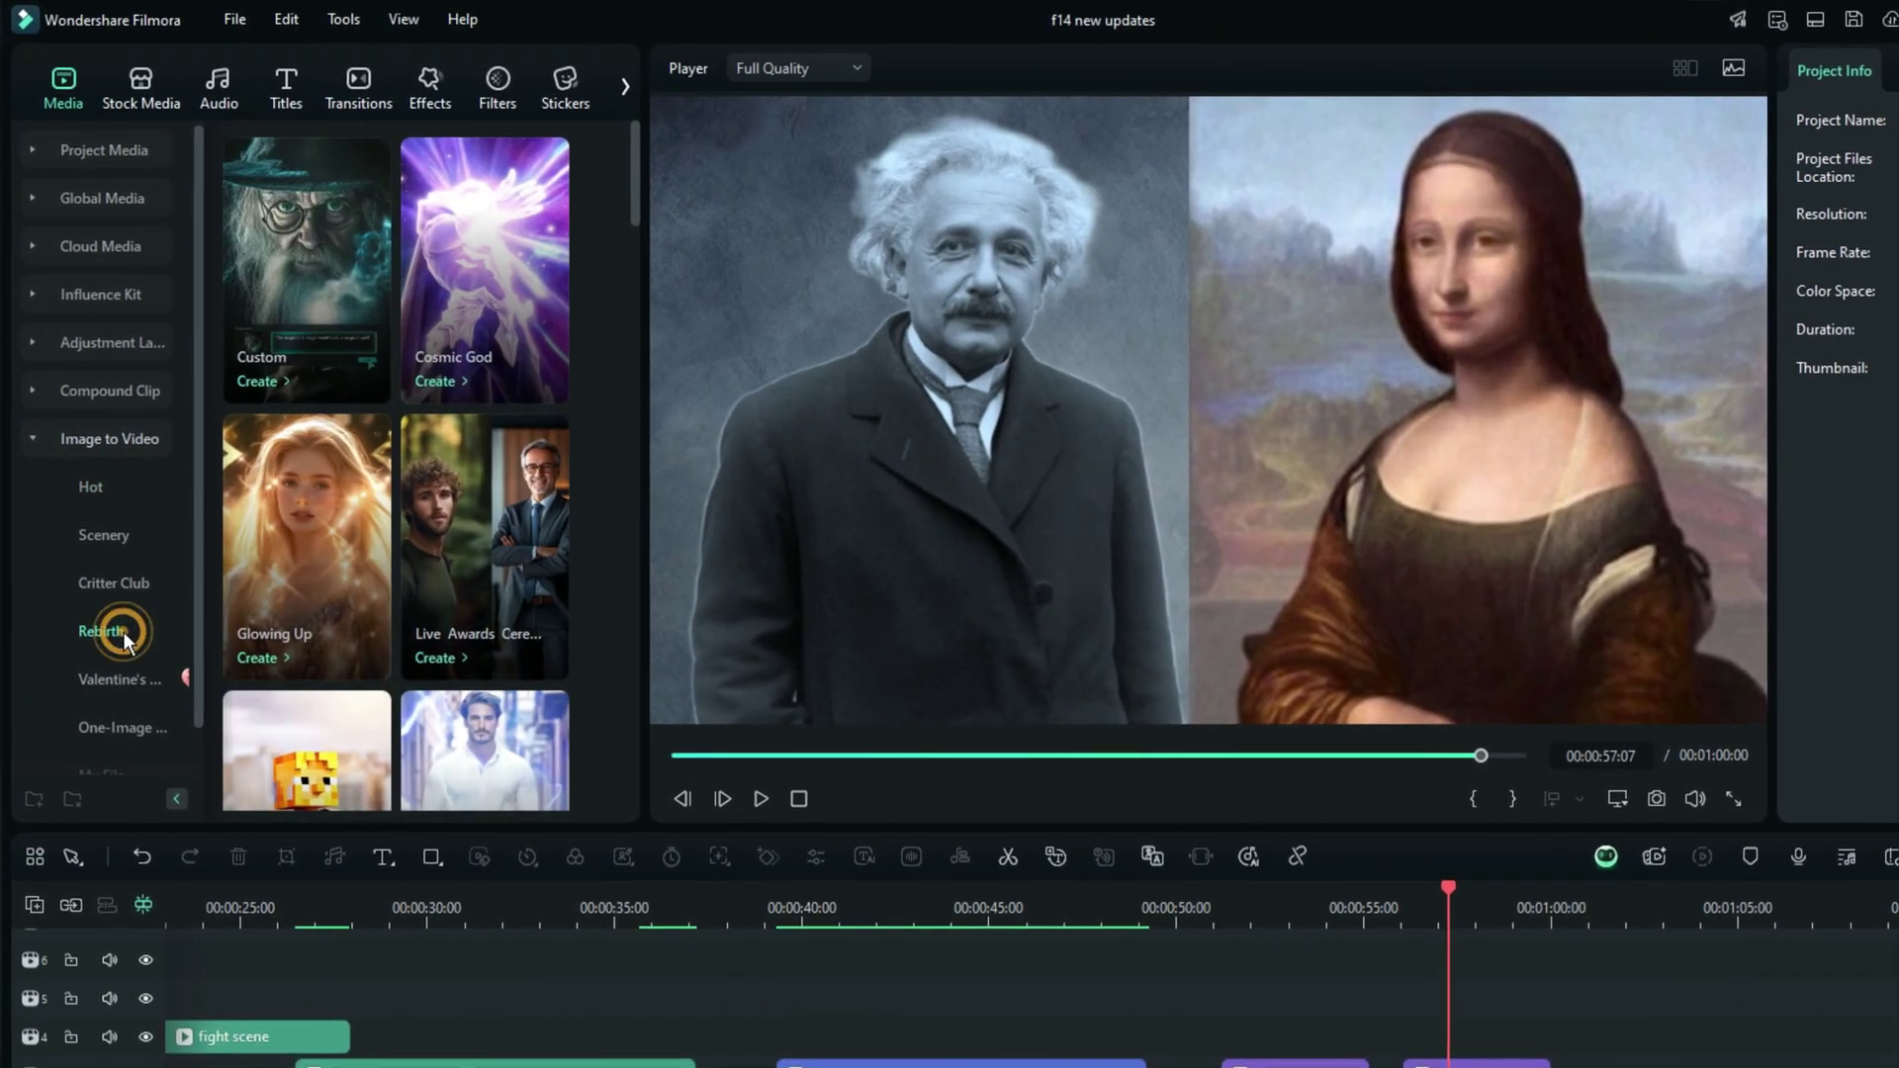
click(303, 321)
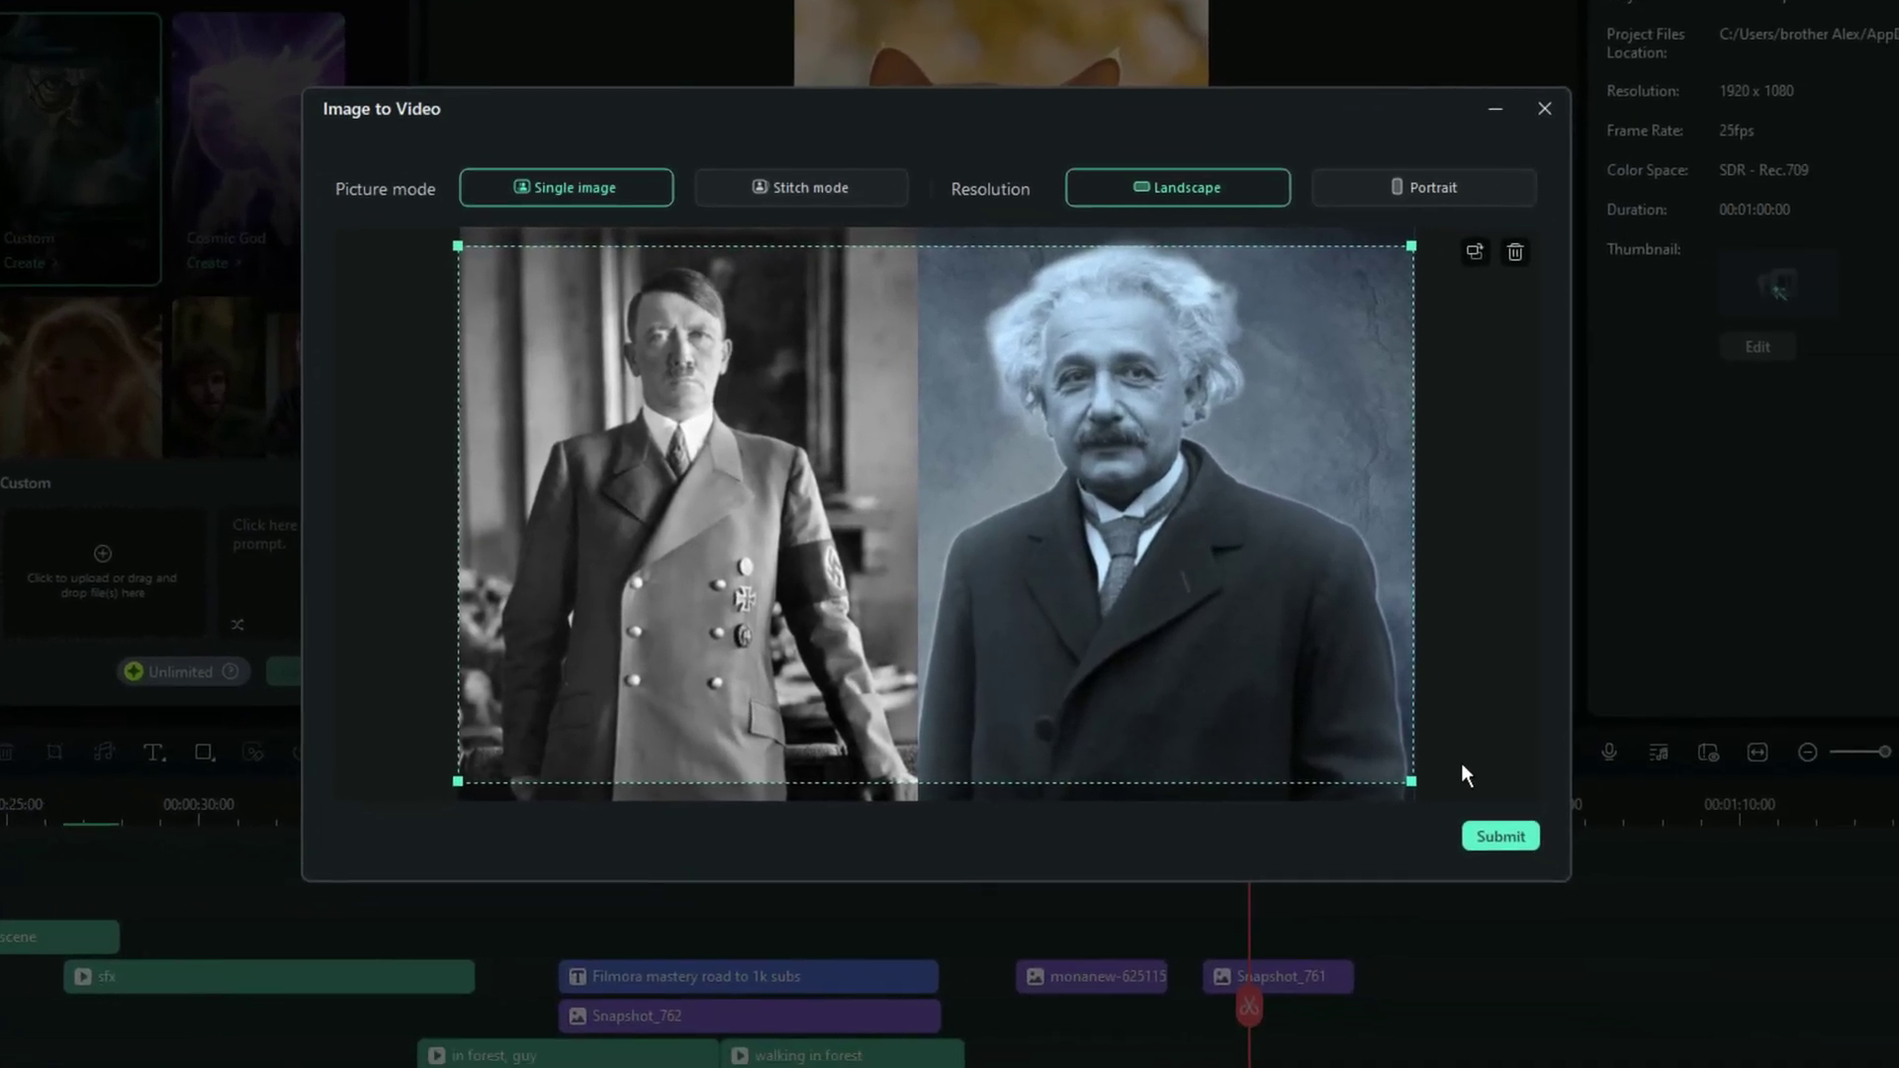
click(1490, 830)
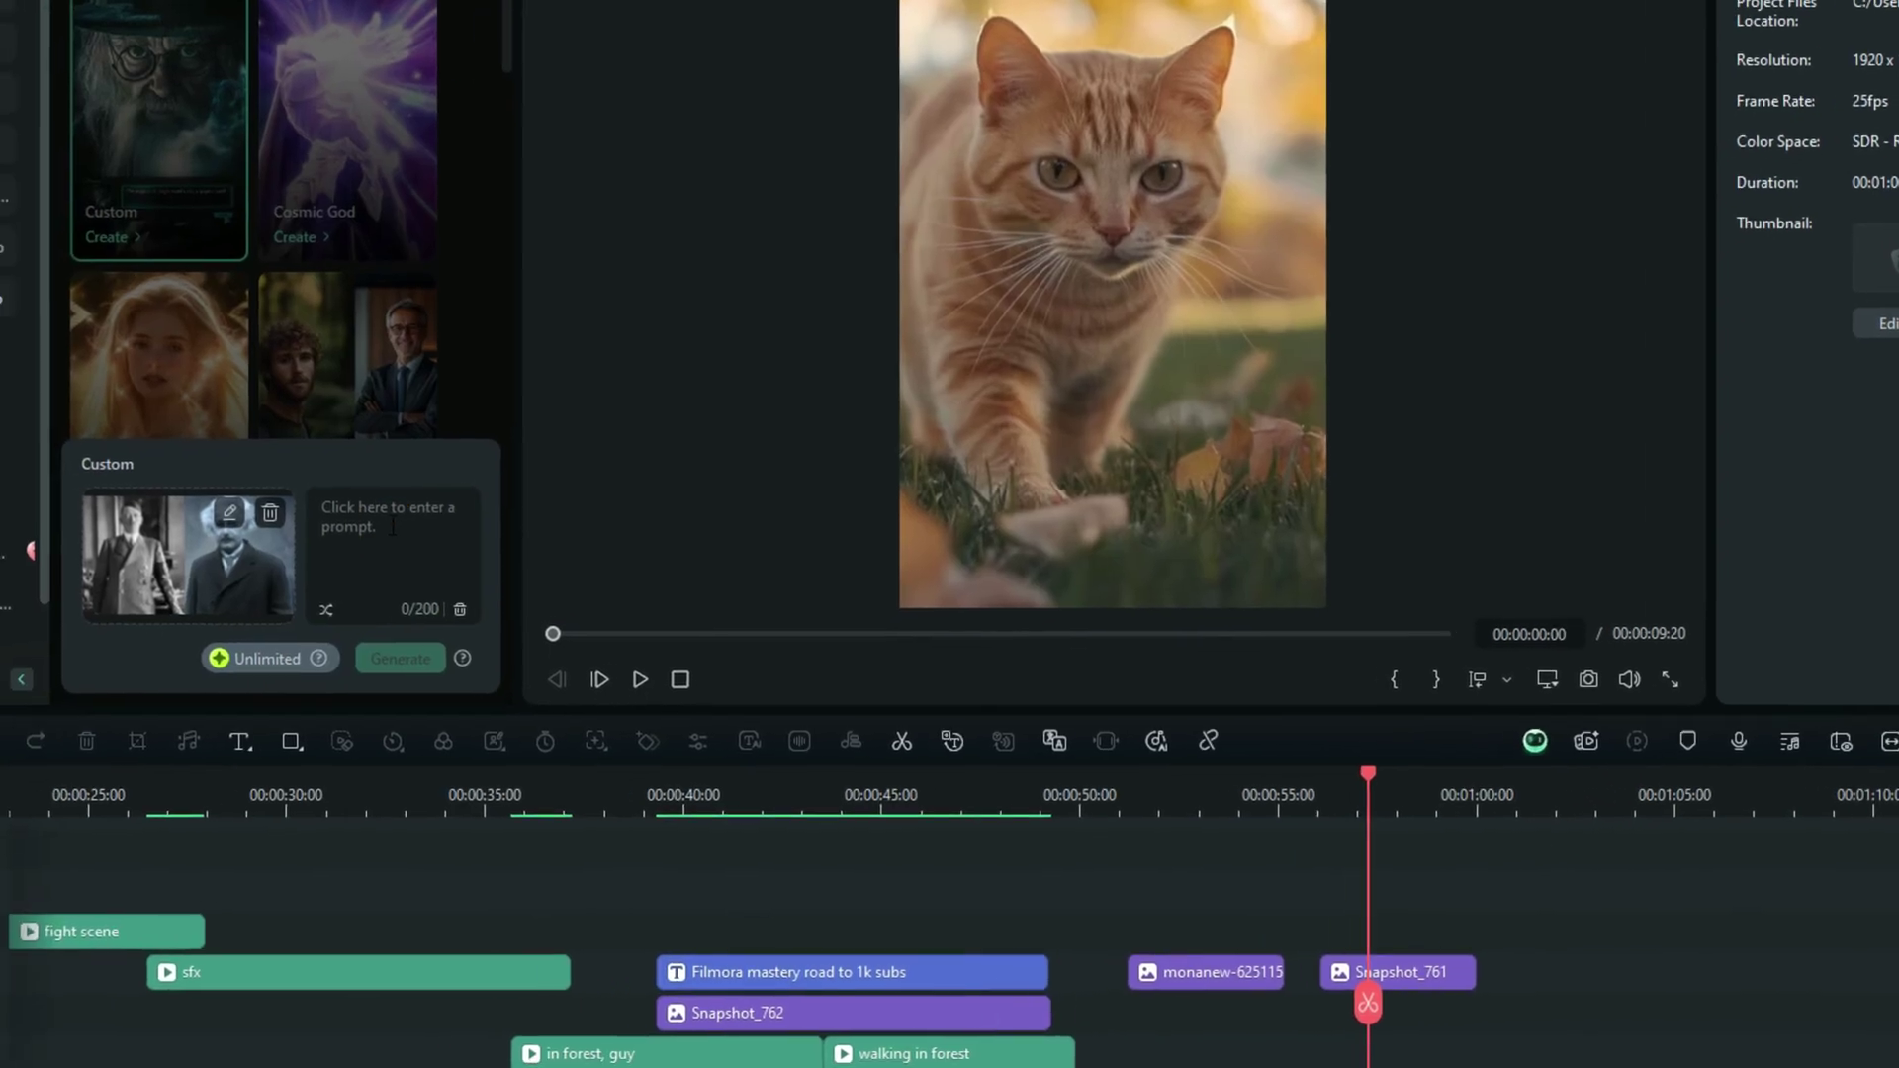
click(395, 525)
text(hug)
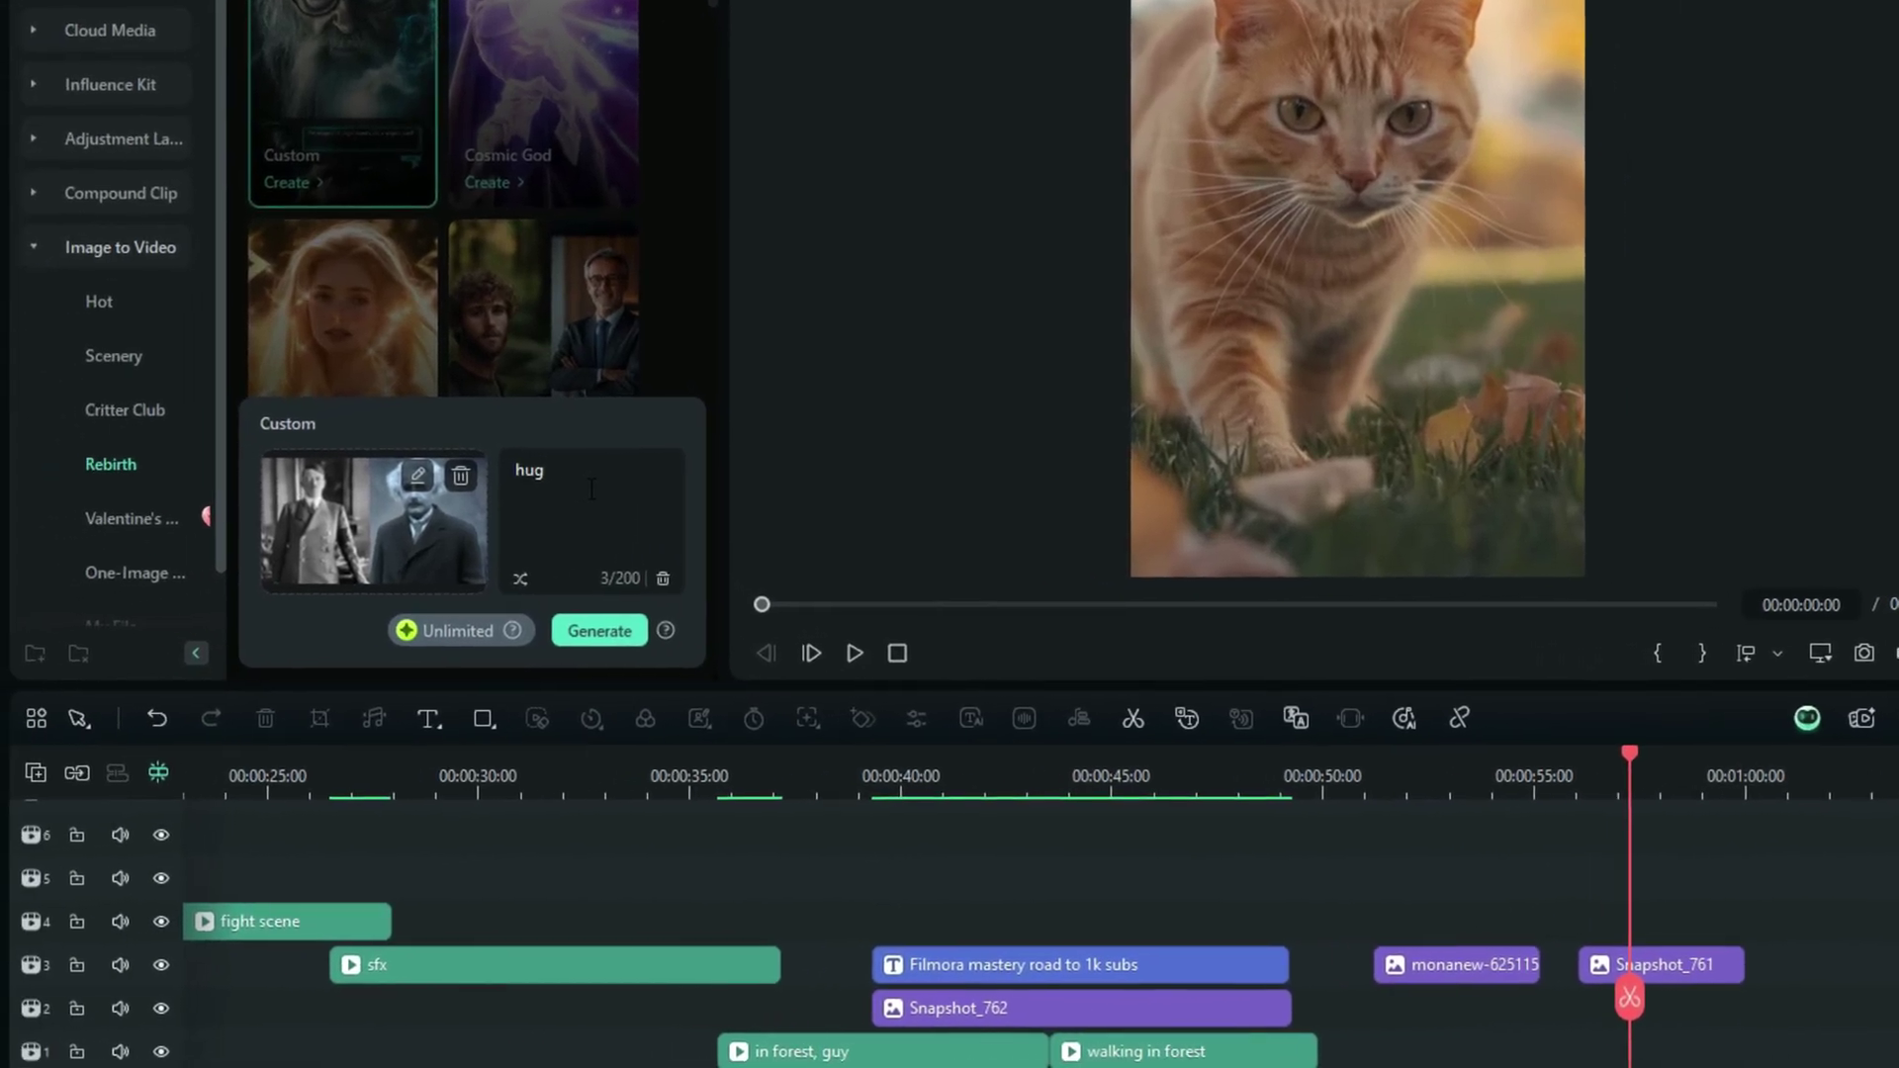
text( each )
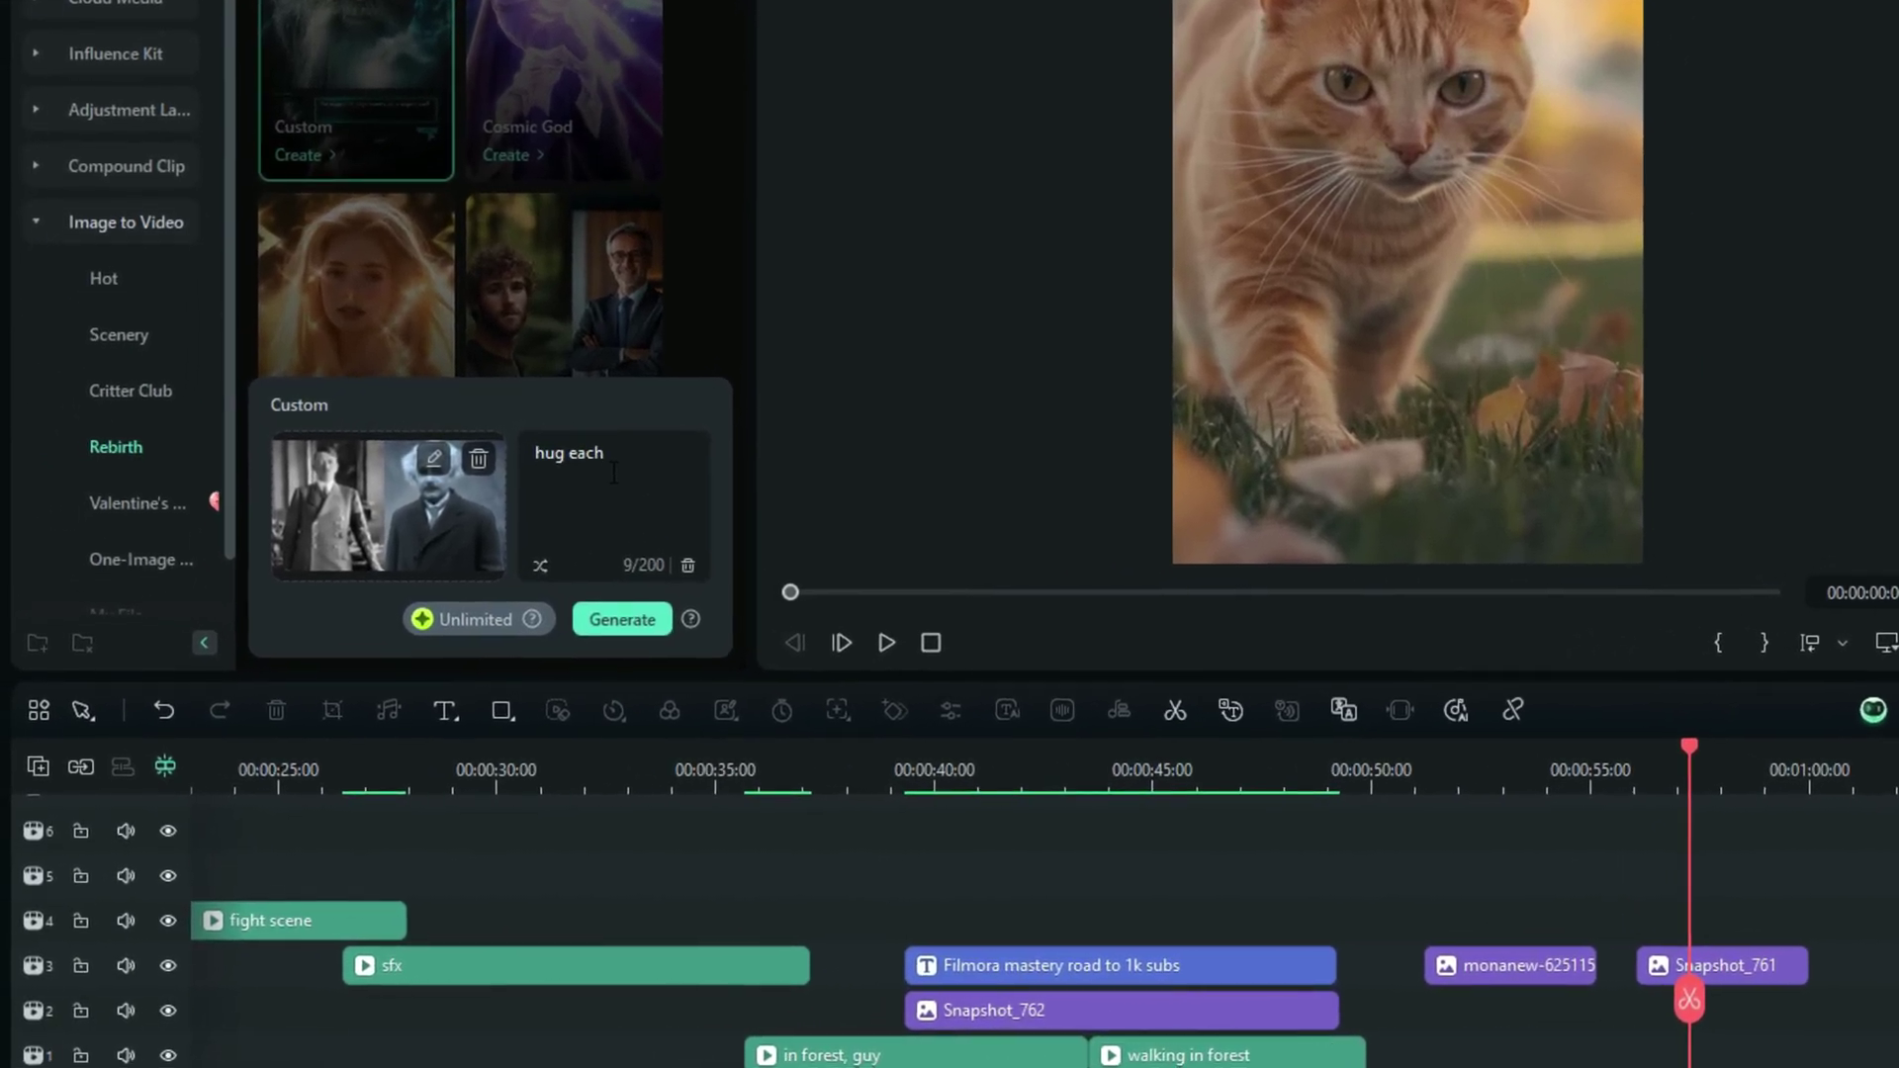
text(other)
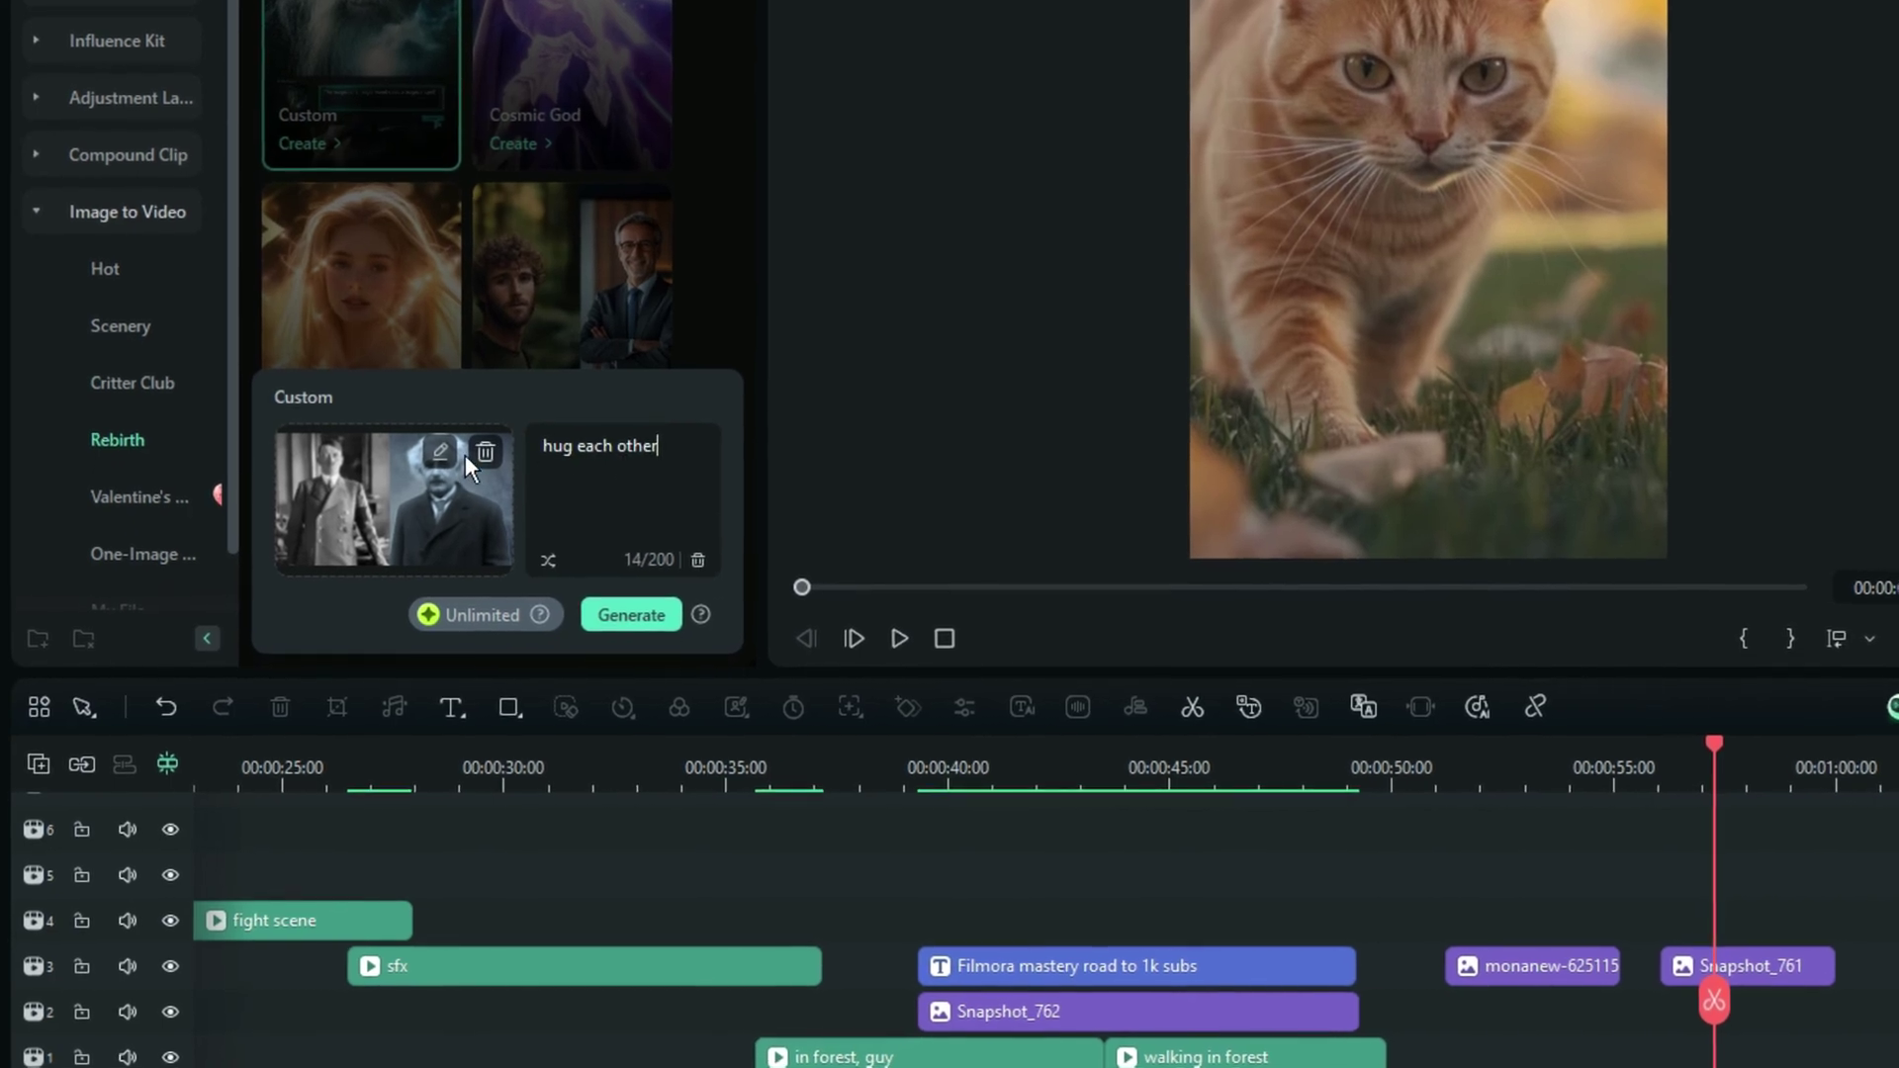
click(646, 617)
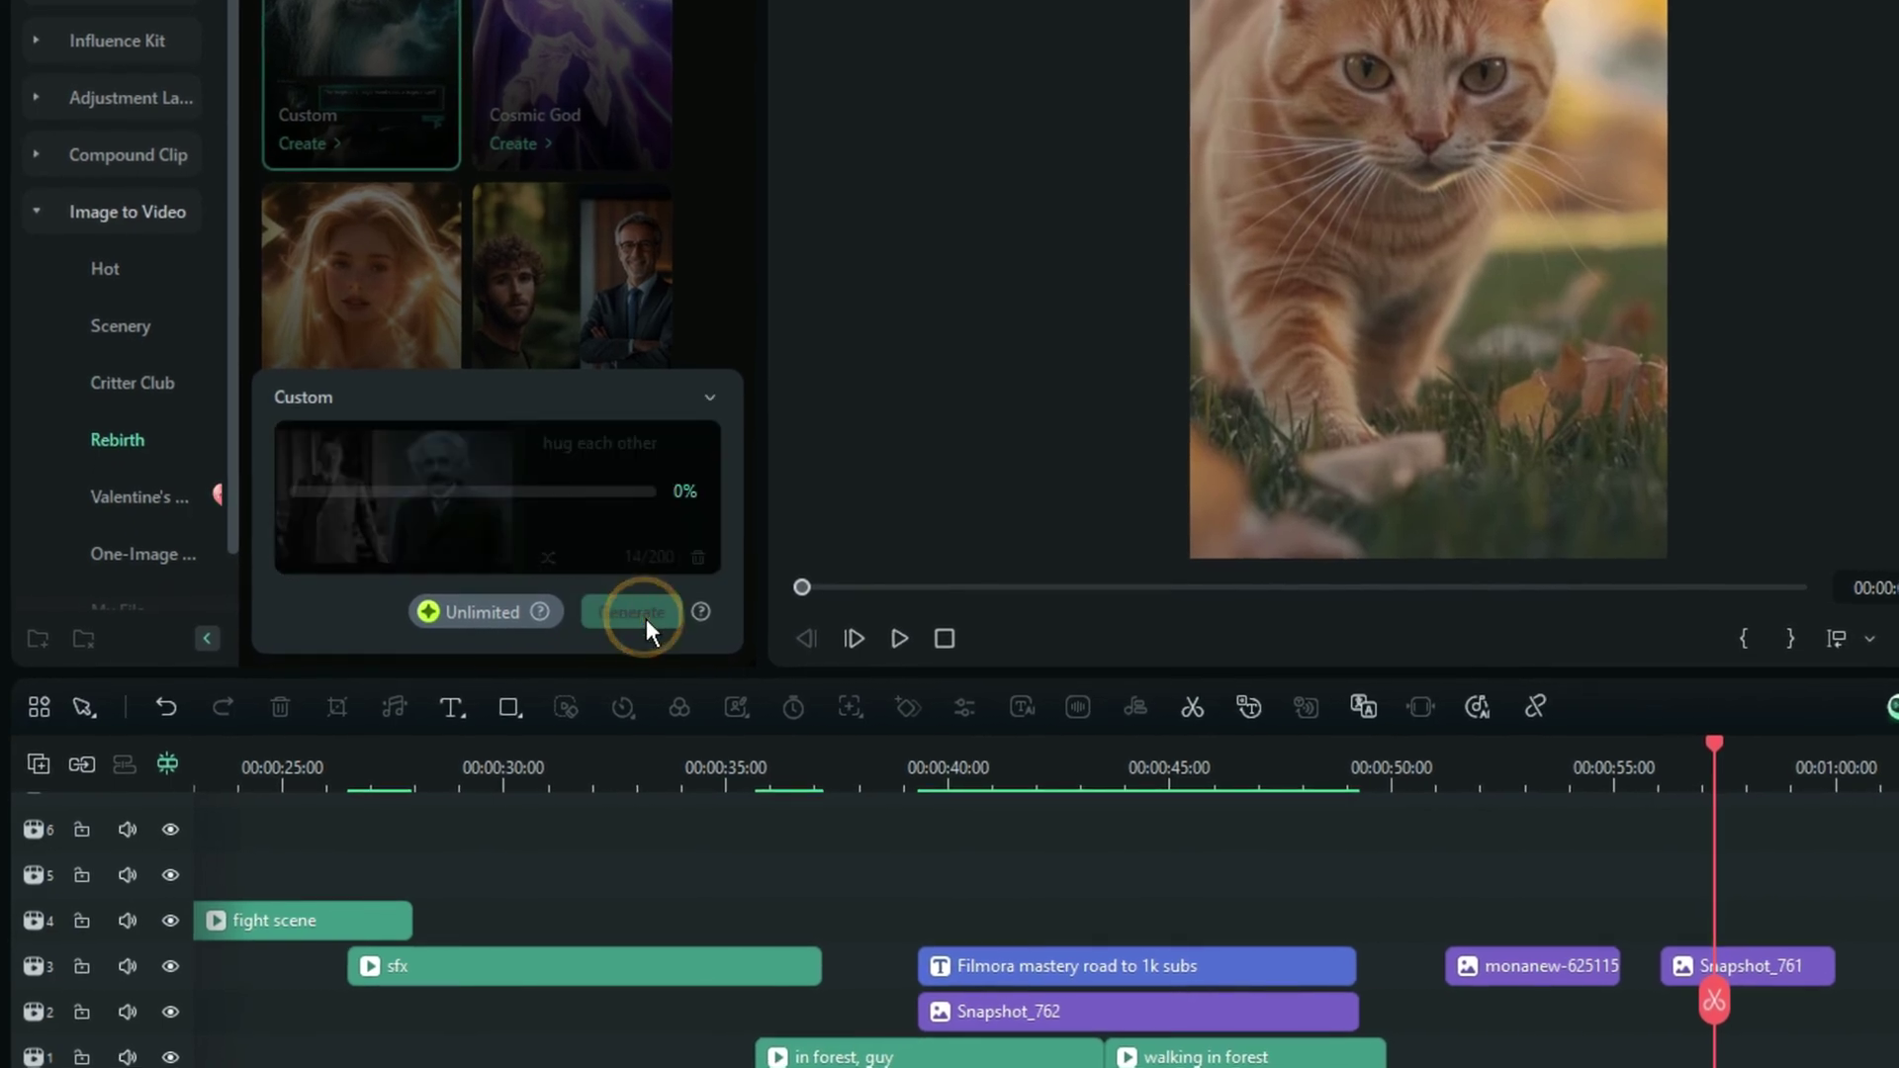
click(899, 638)
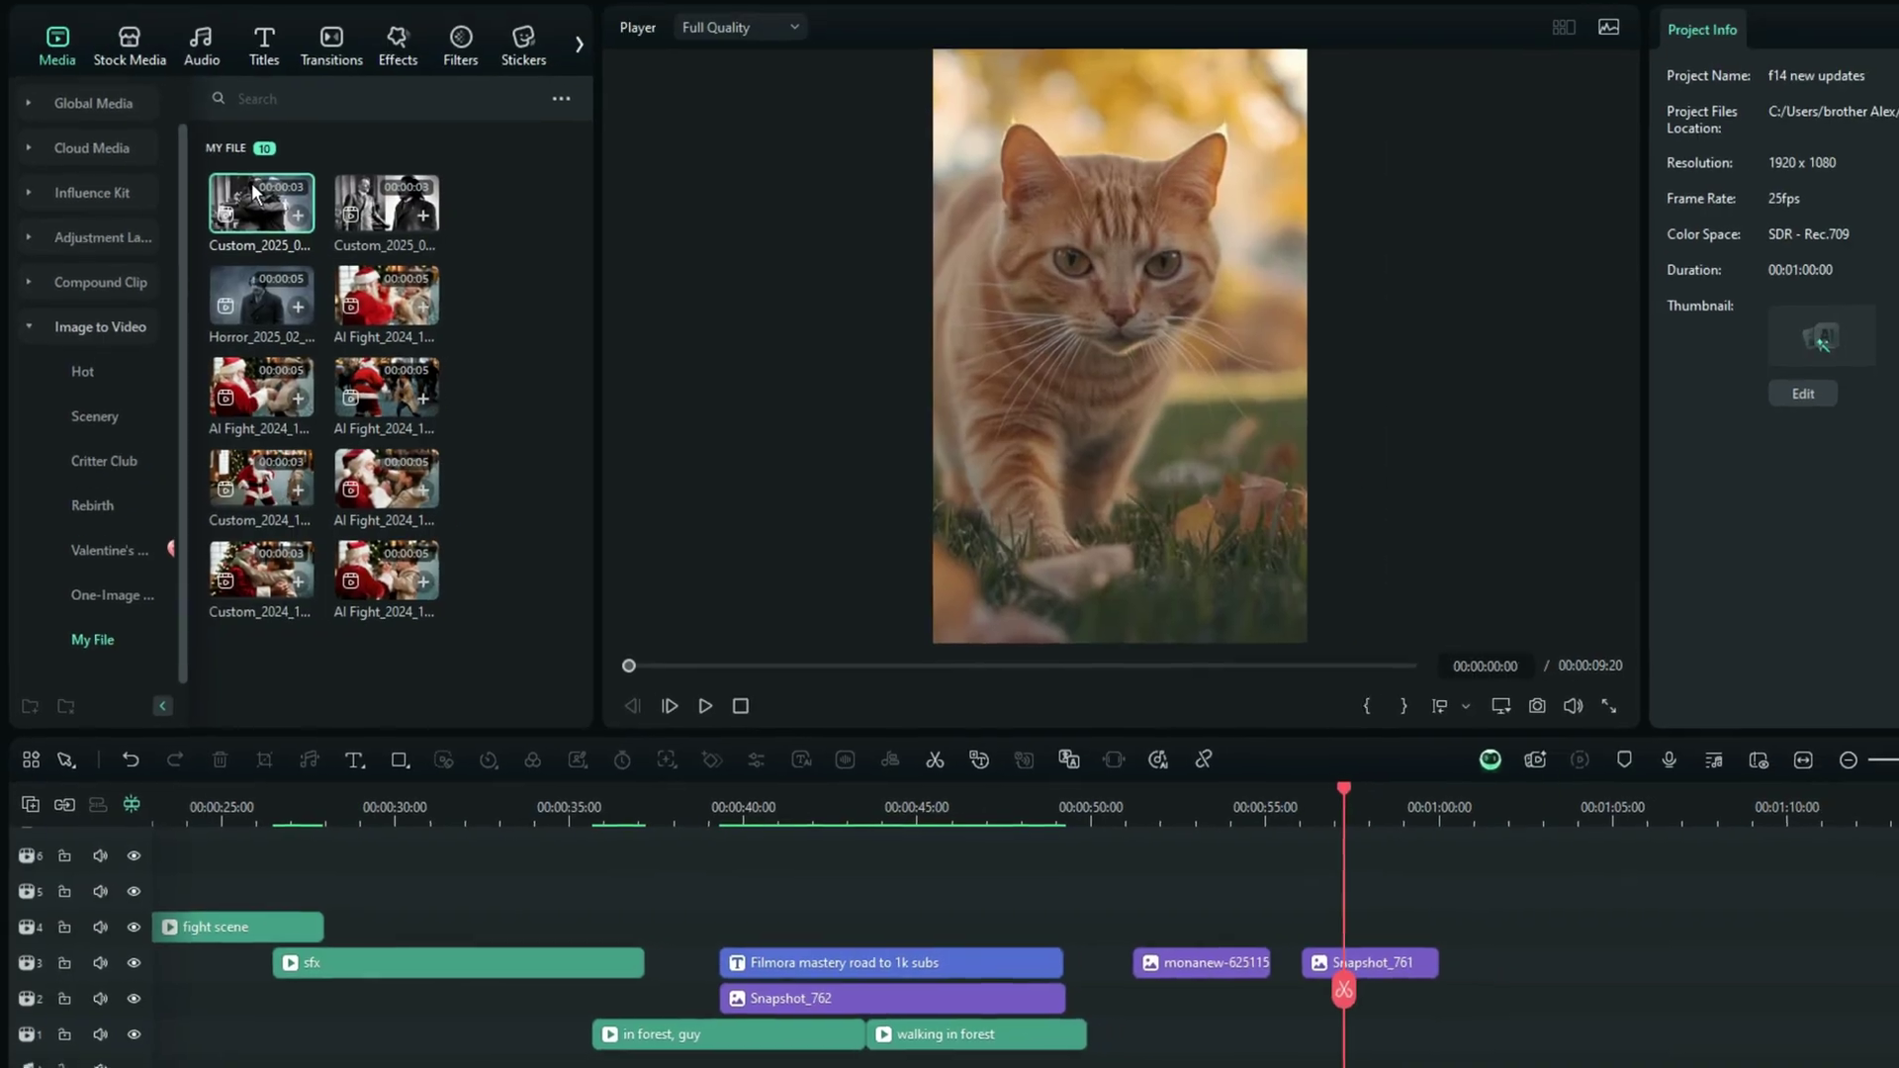
Step: Load the first Custom_2025 hug clip and play it back twice in the player
click(321, 10)
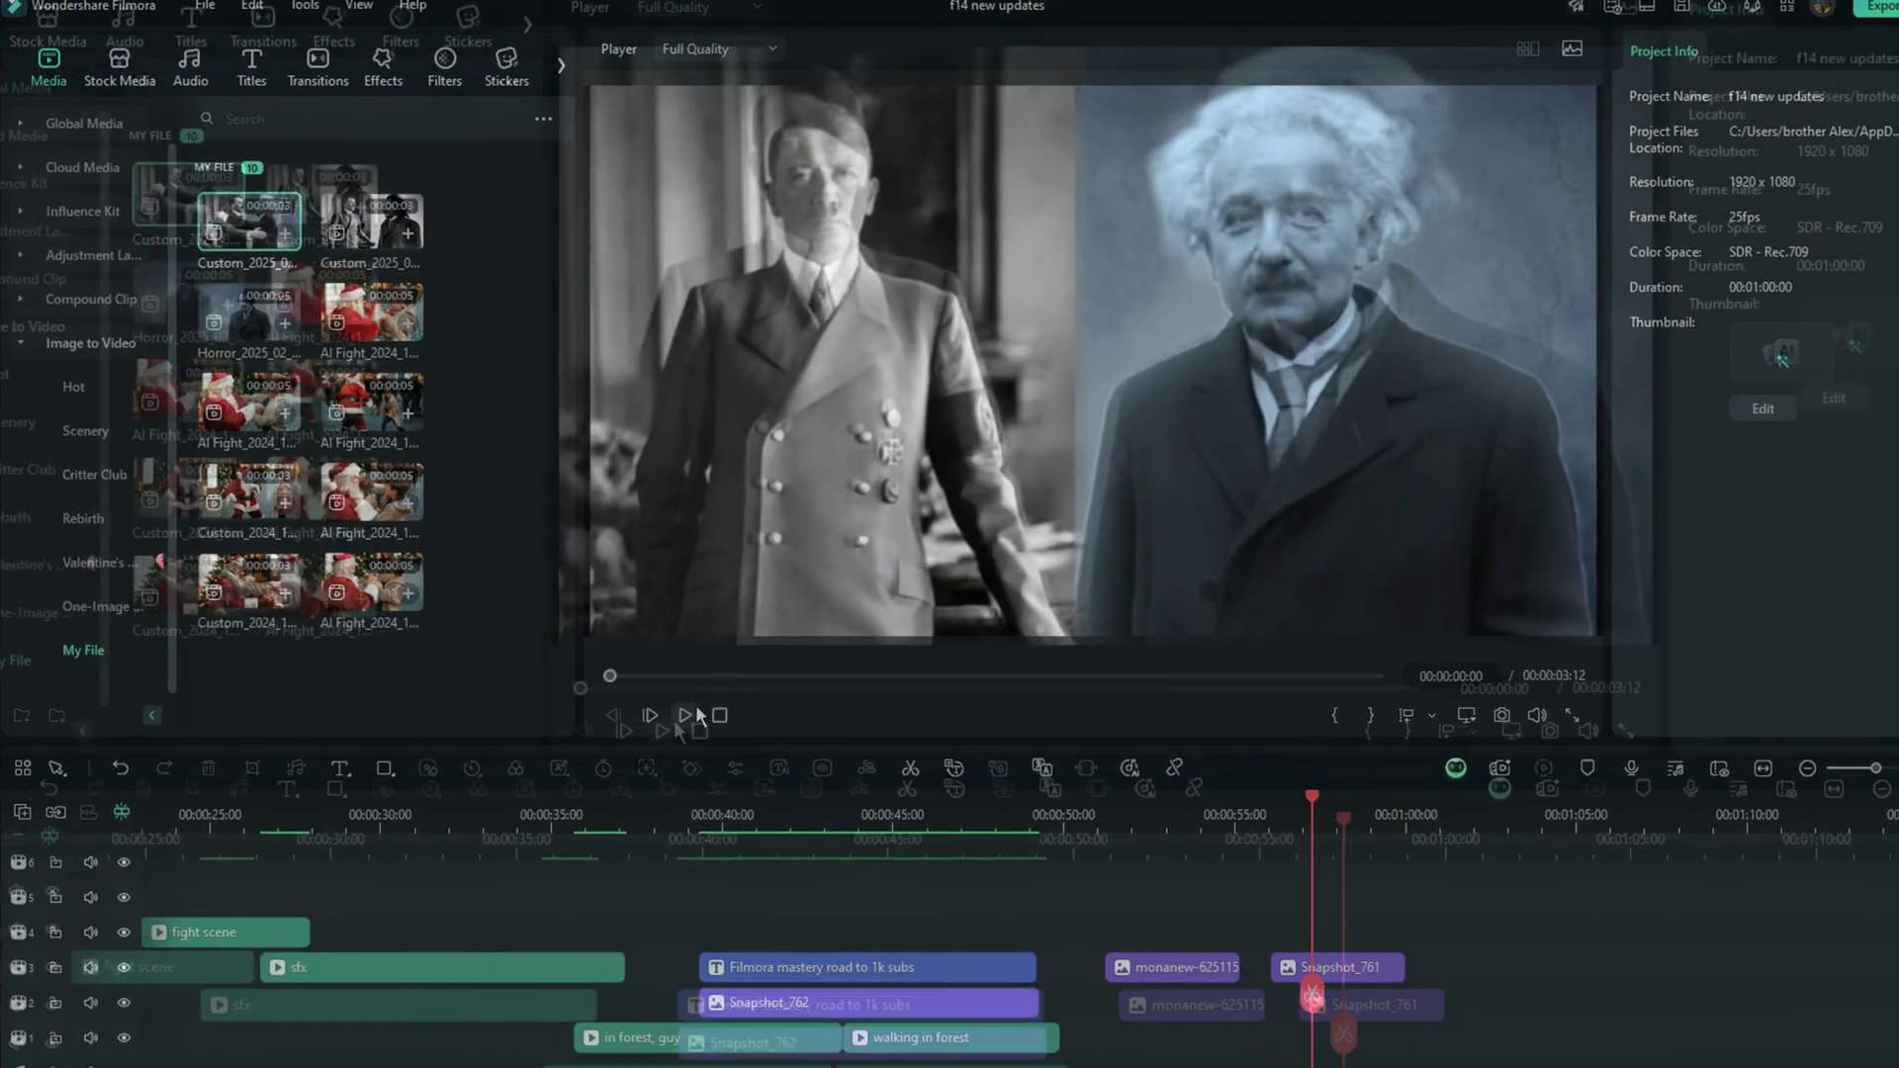
click(689, 712)
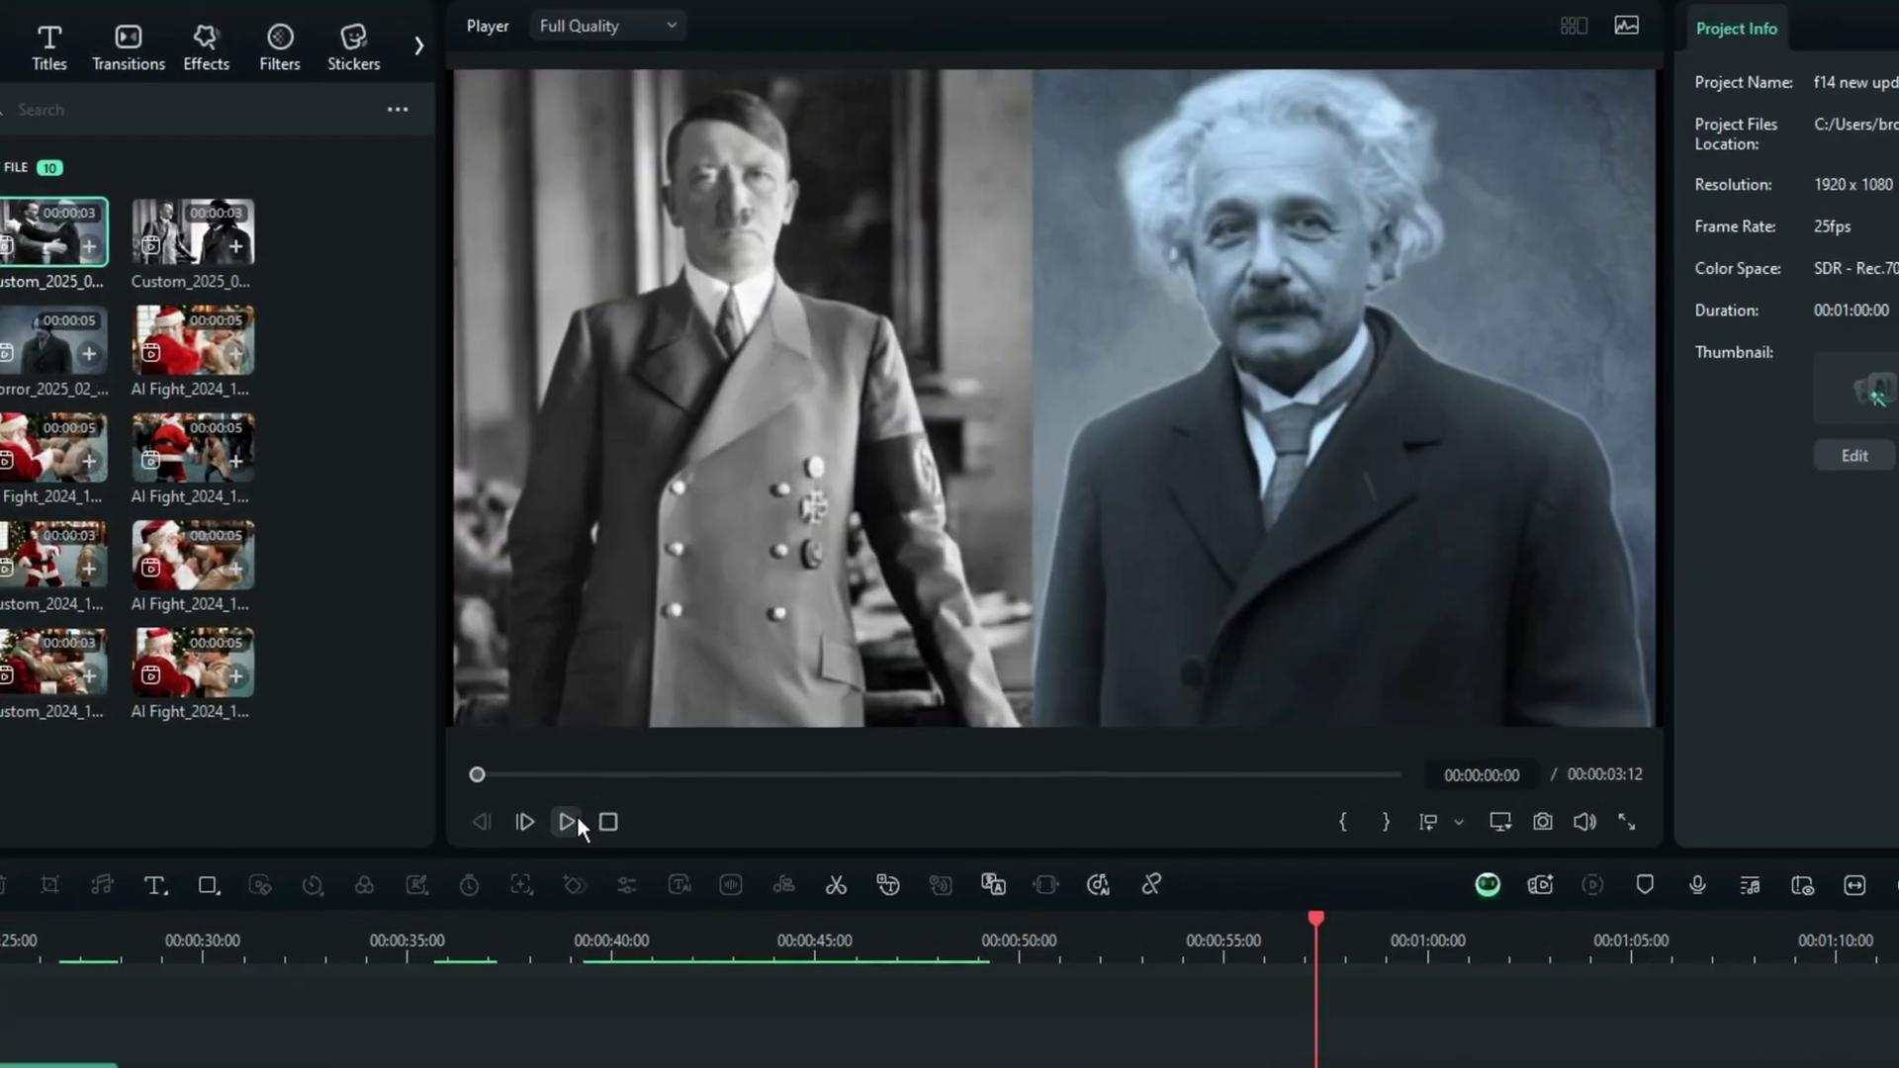
click(572, 822)
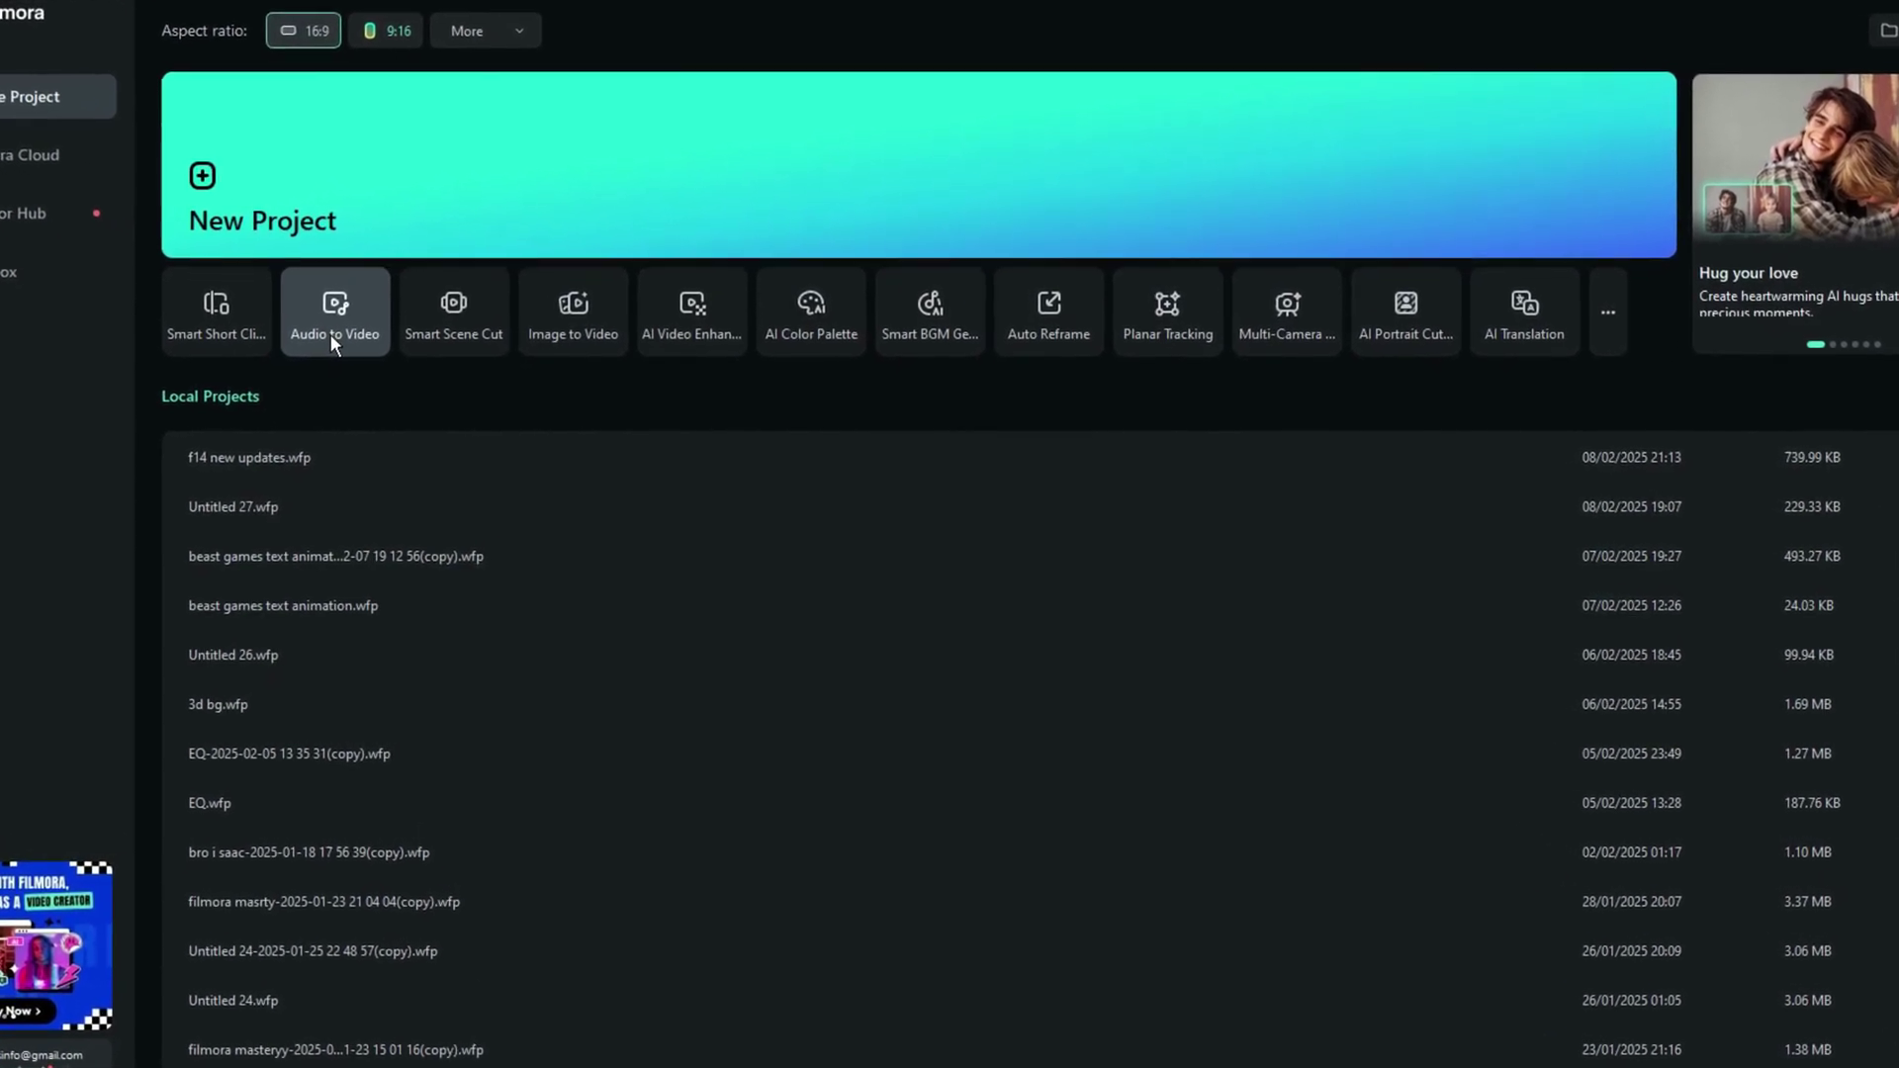
Step: Return to the start screen and open the Toolbox of AI tools from the sidebar
mouse_move(334, 366)
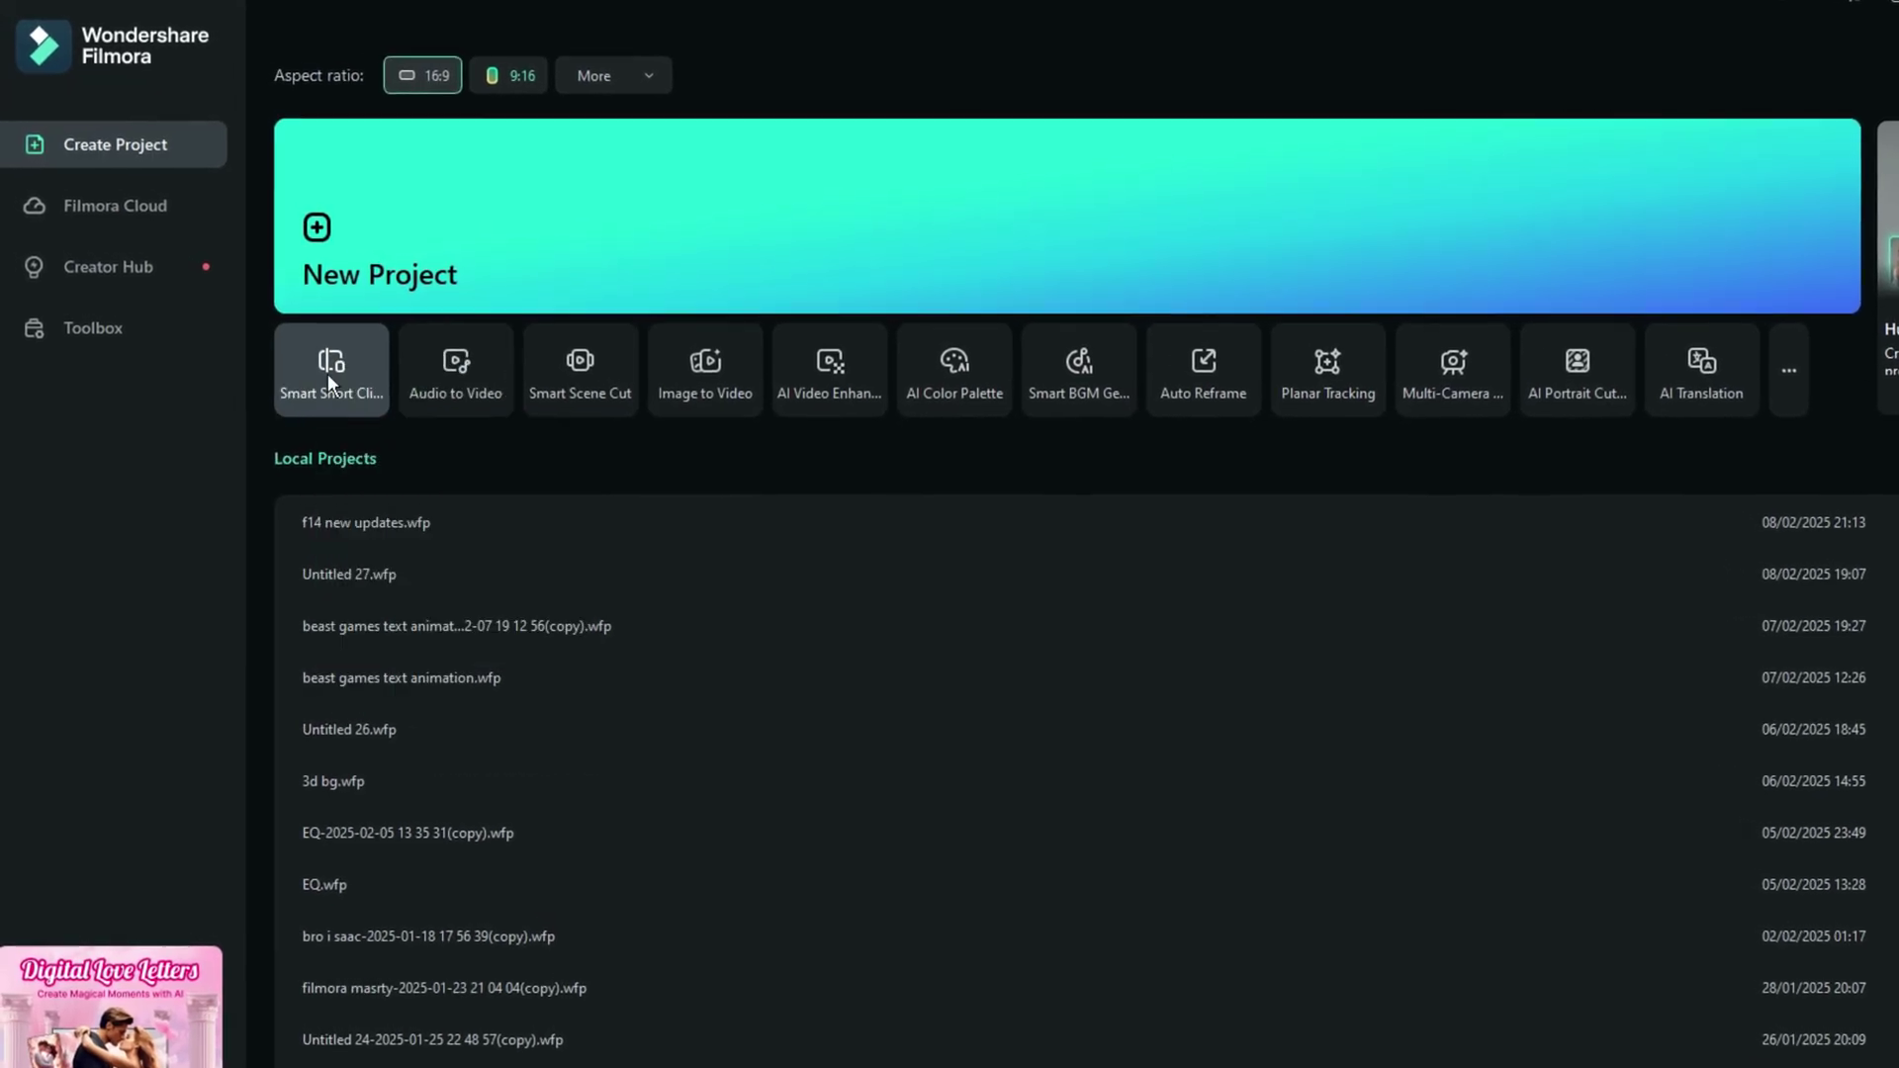
click(139, 335)
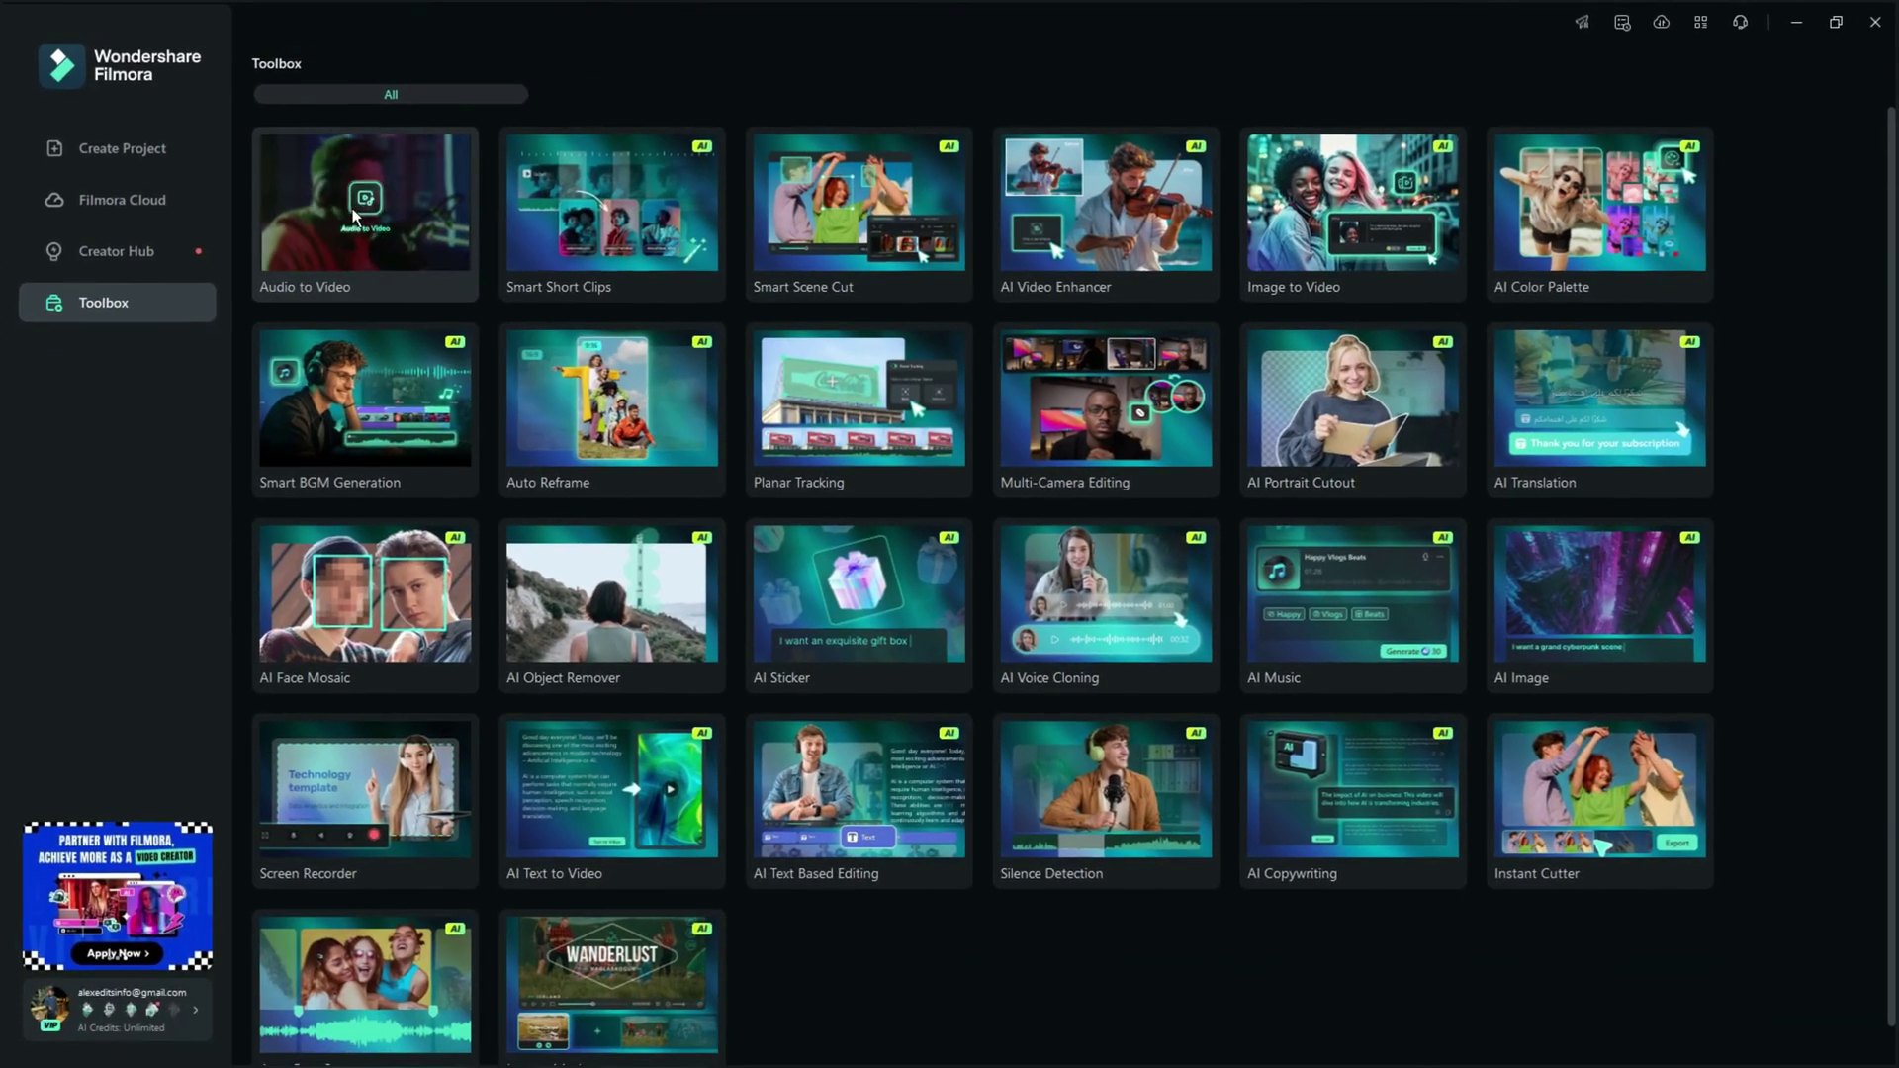
Step: Launch the Audio to Video tool and place the cursor in its YouTube URL field
click(353, 215)
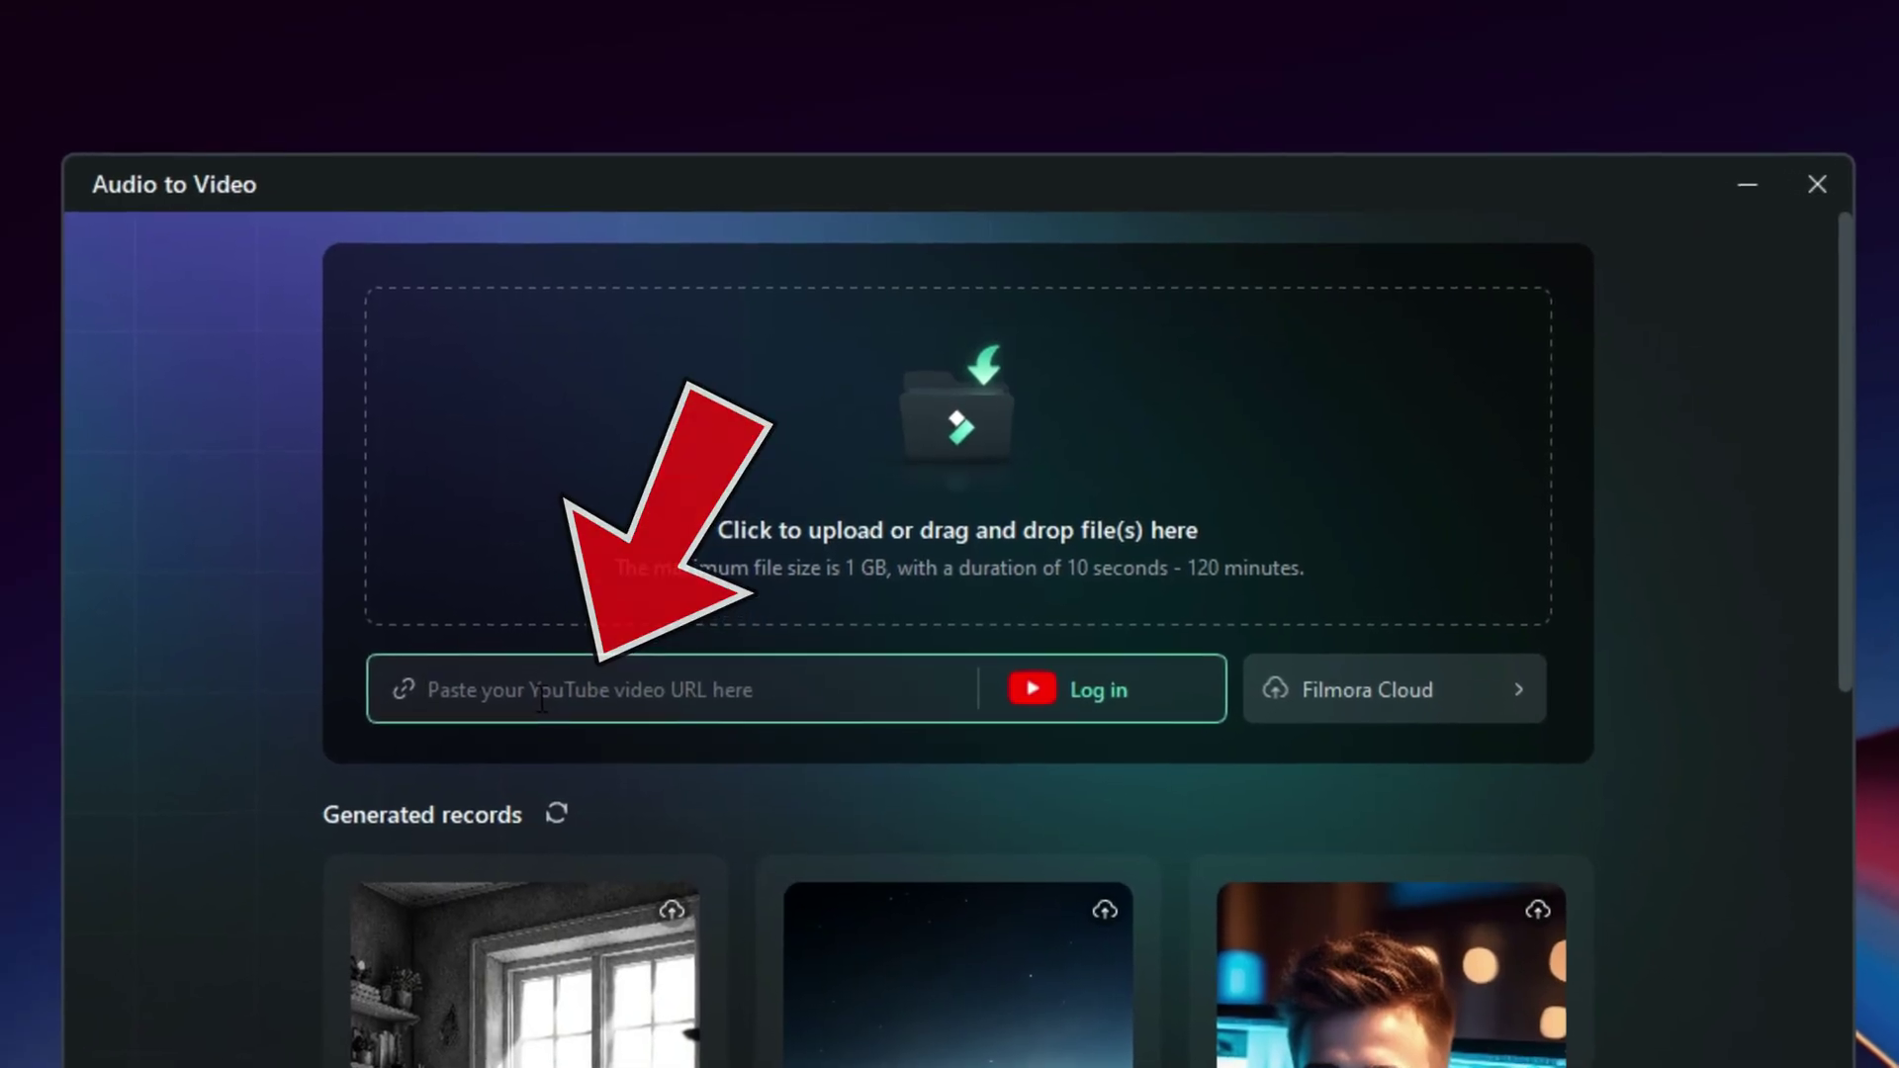
click(549, 688)
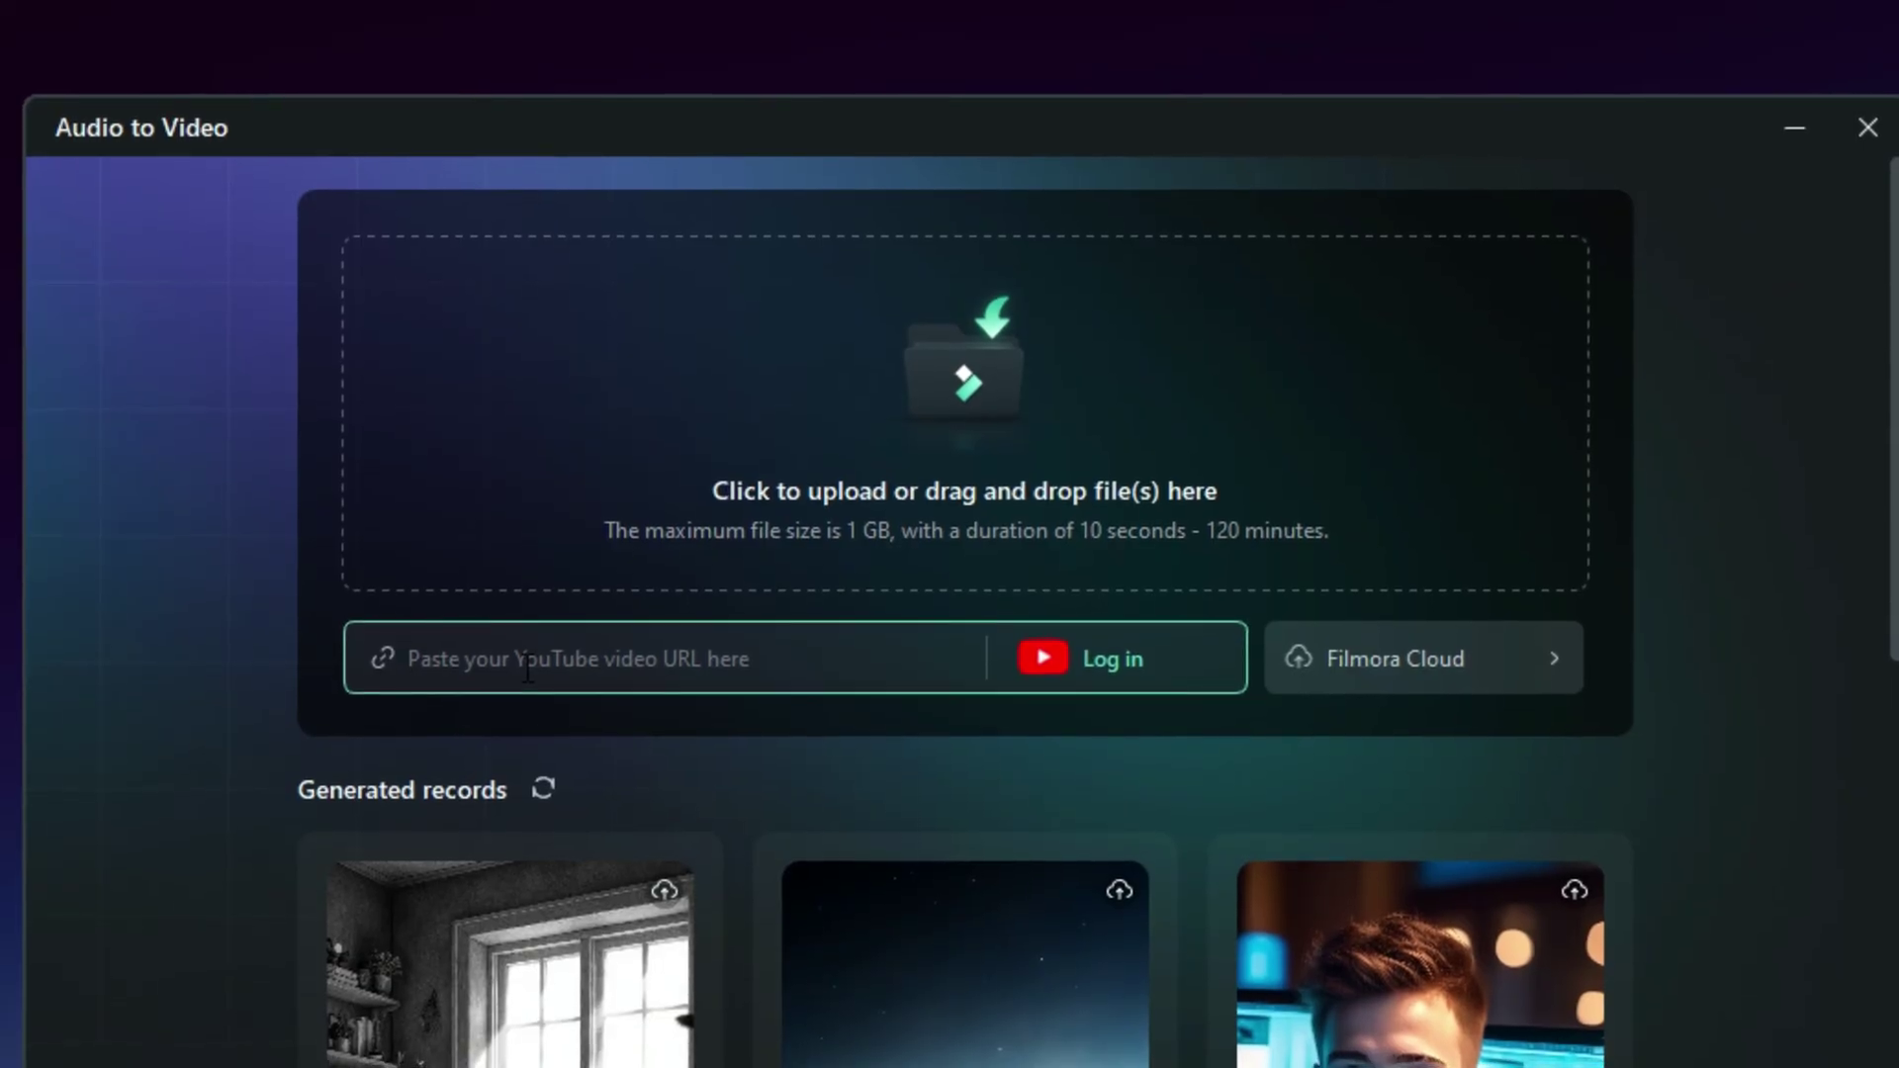
Step: Upload the voice-over audio file and set its language to English (US)
click(943, 425)
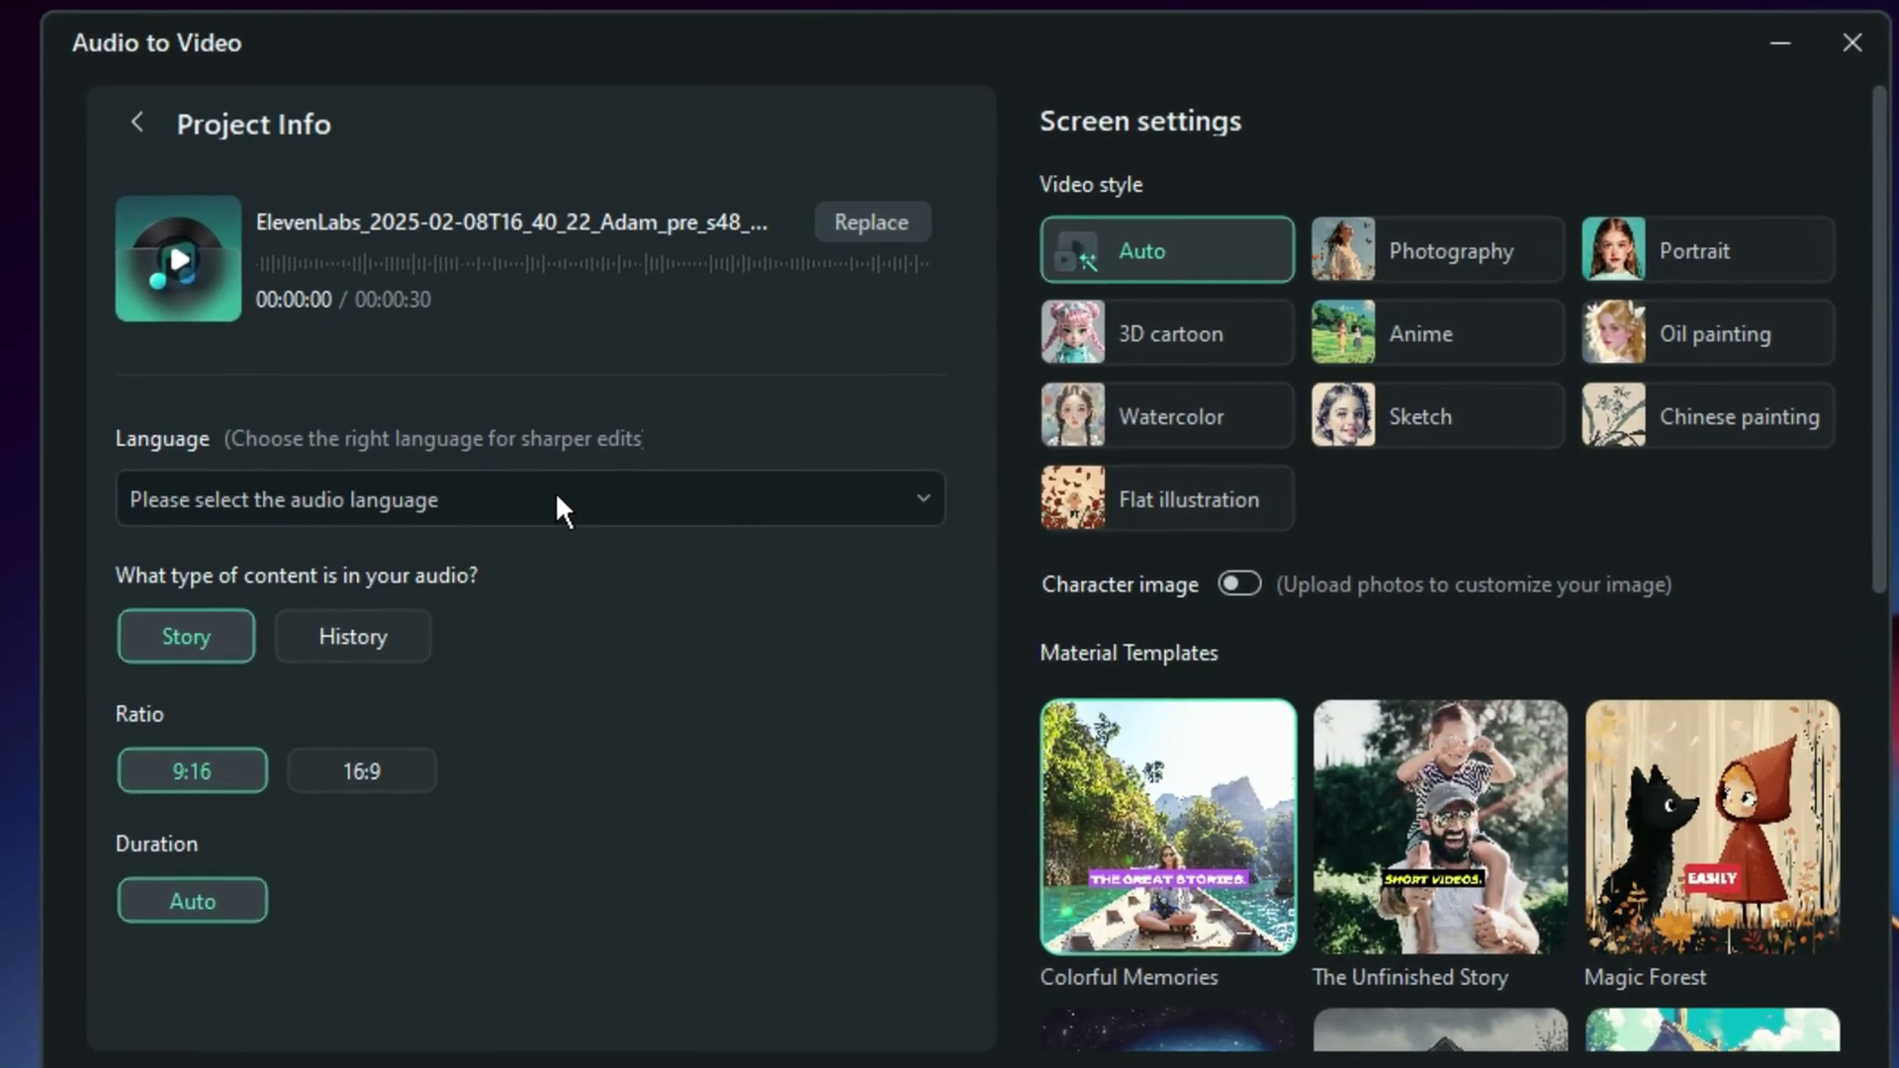
click(564, 503)
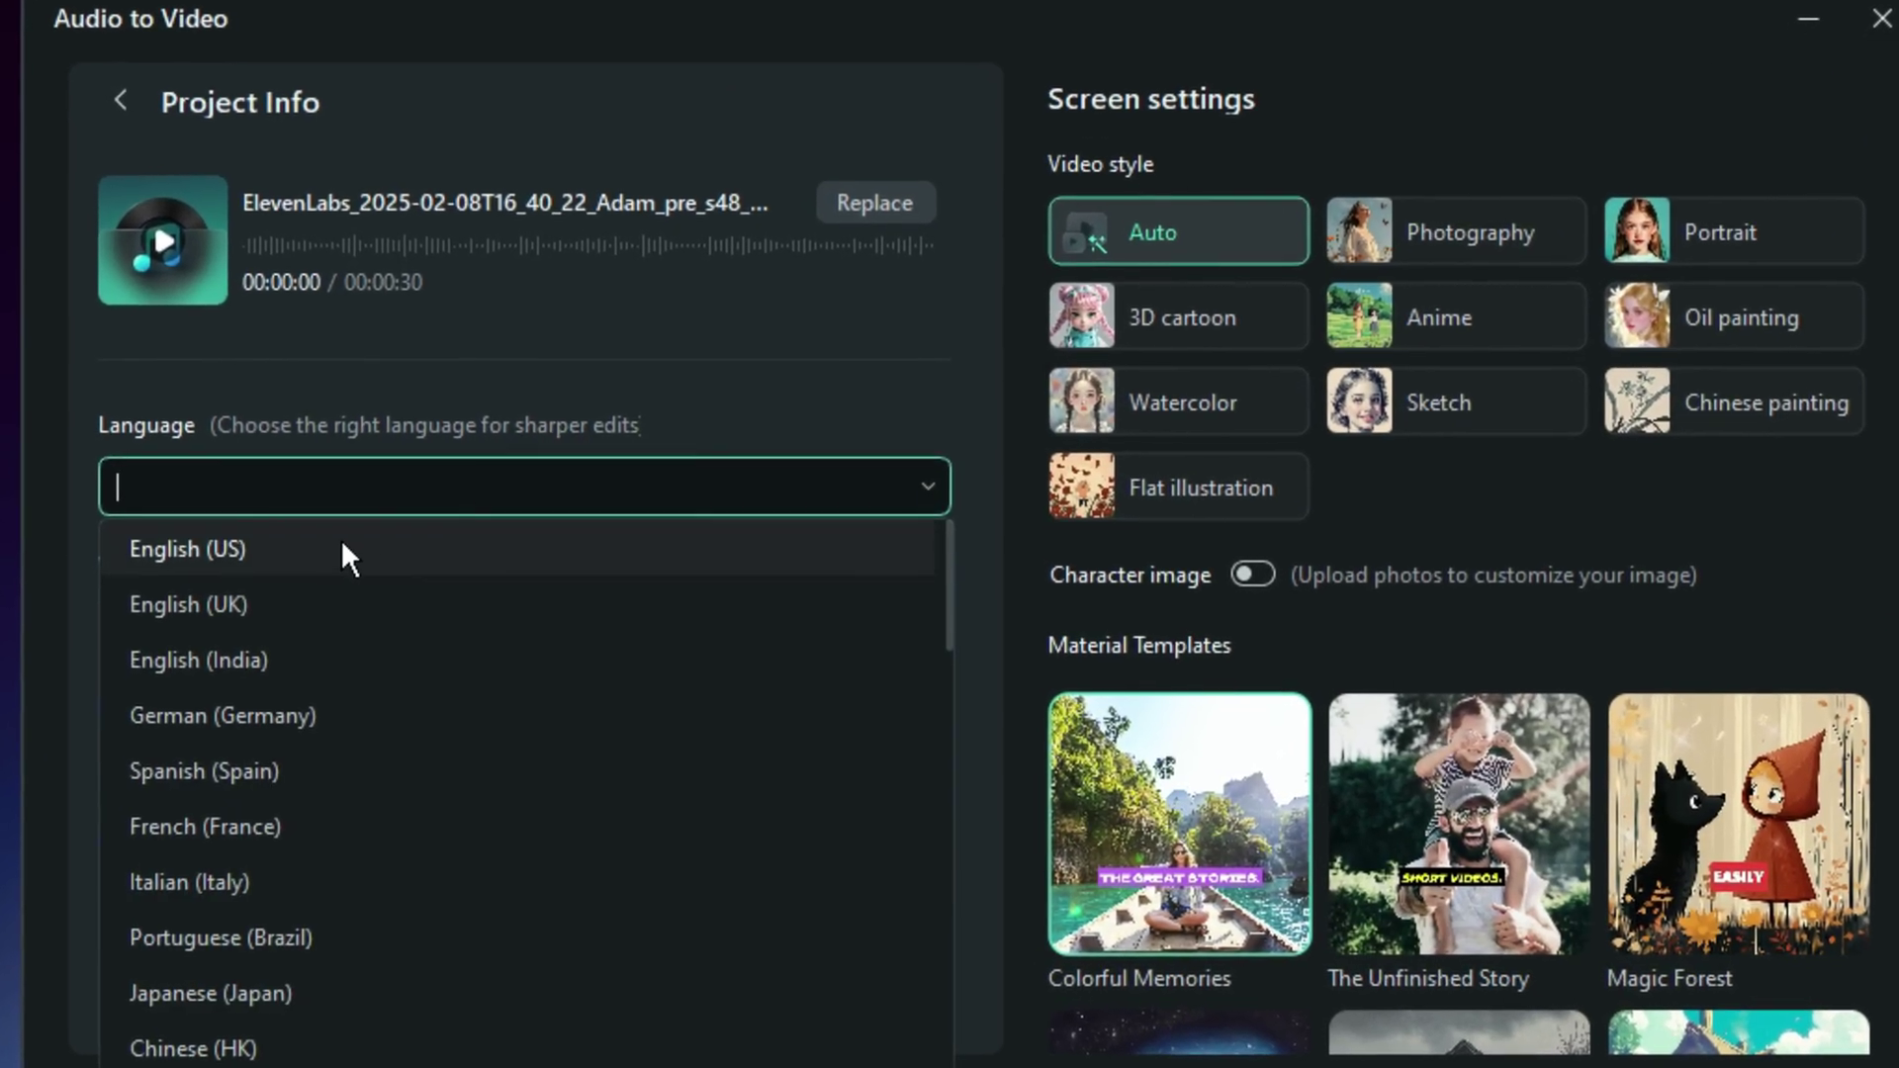
click(331, 554)
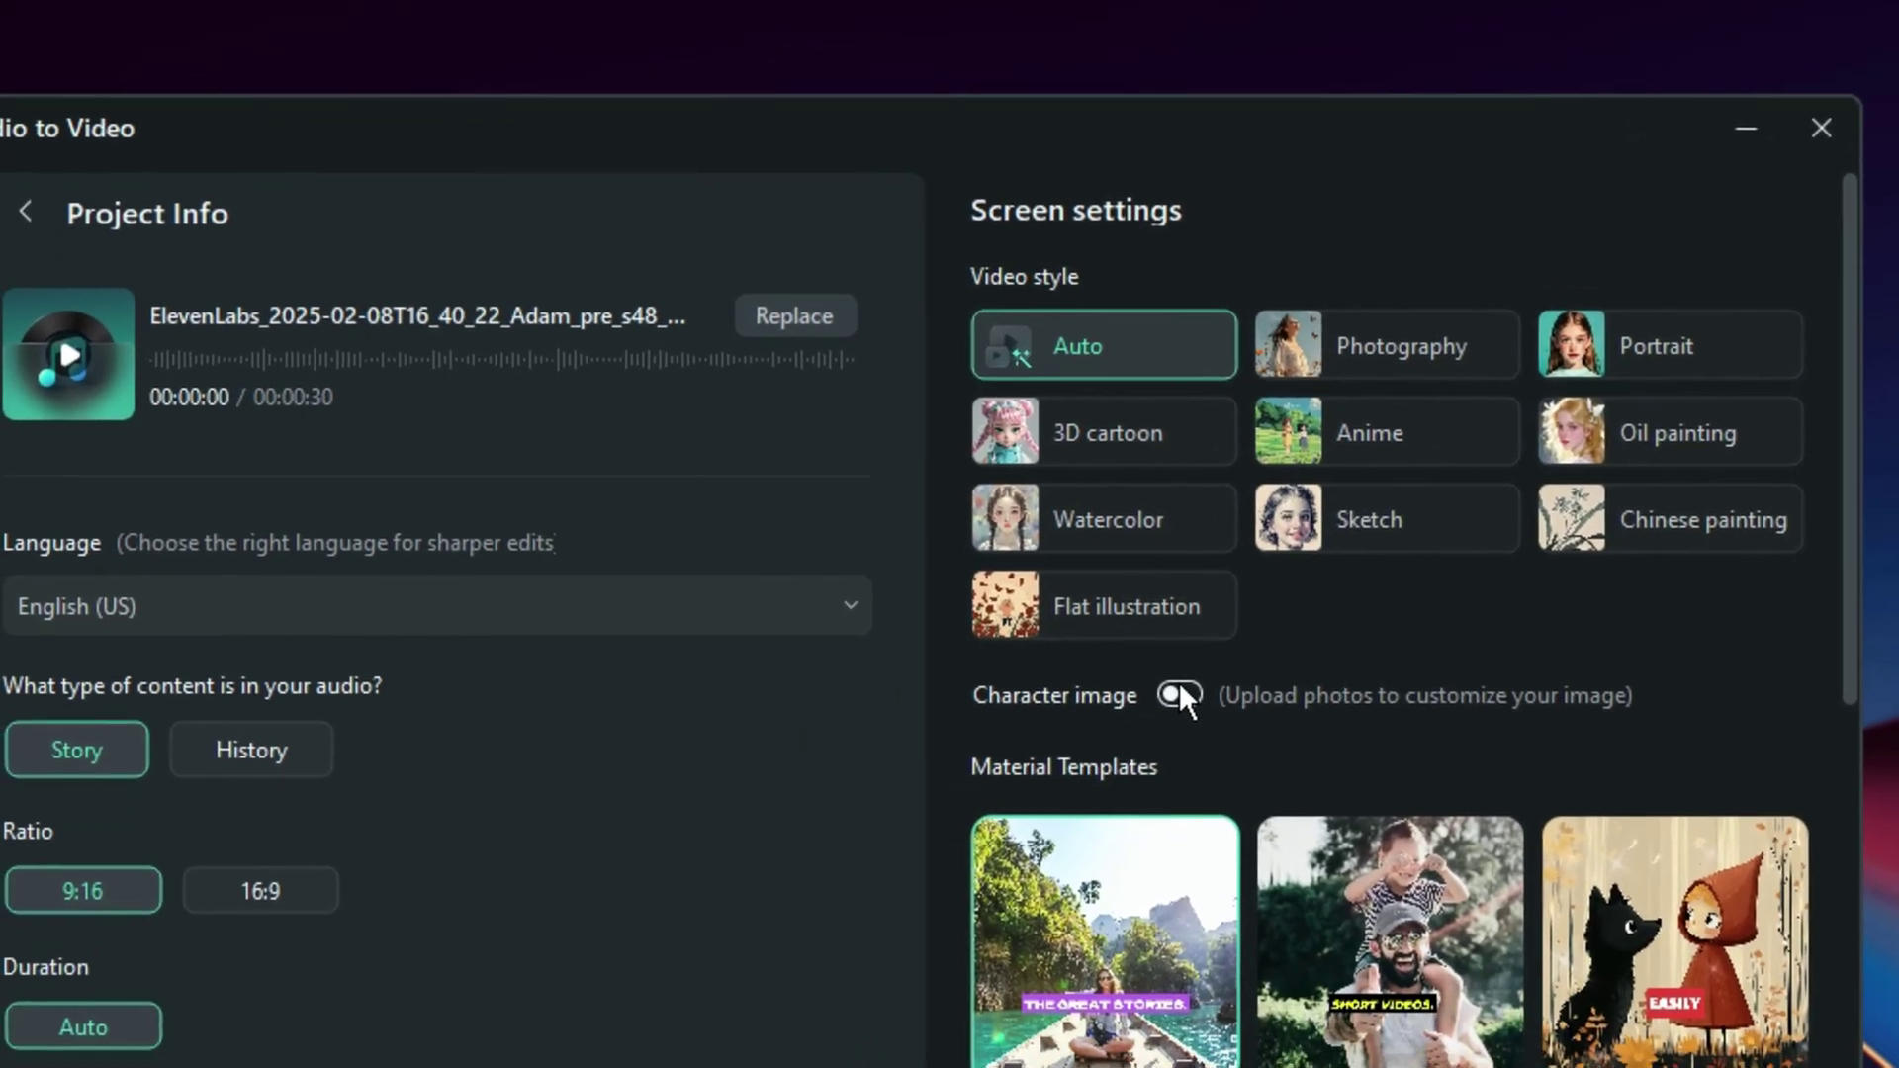
Step: Toggle Character image on and back off, then start generating the 9:16 video
click(1179, 696)
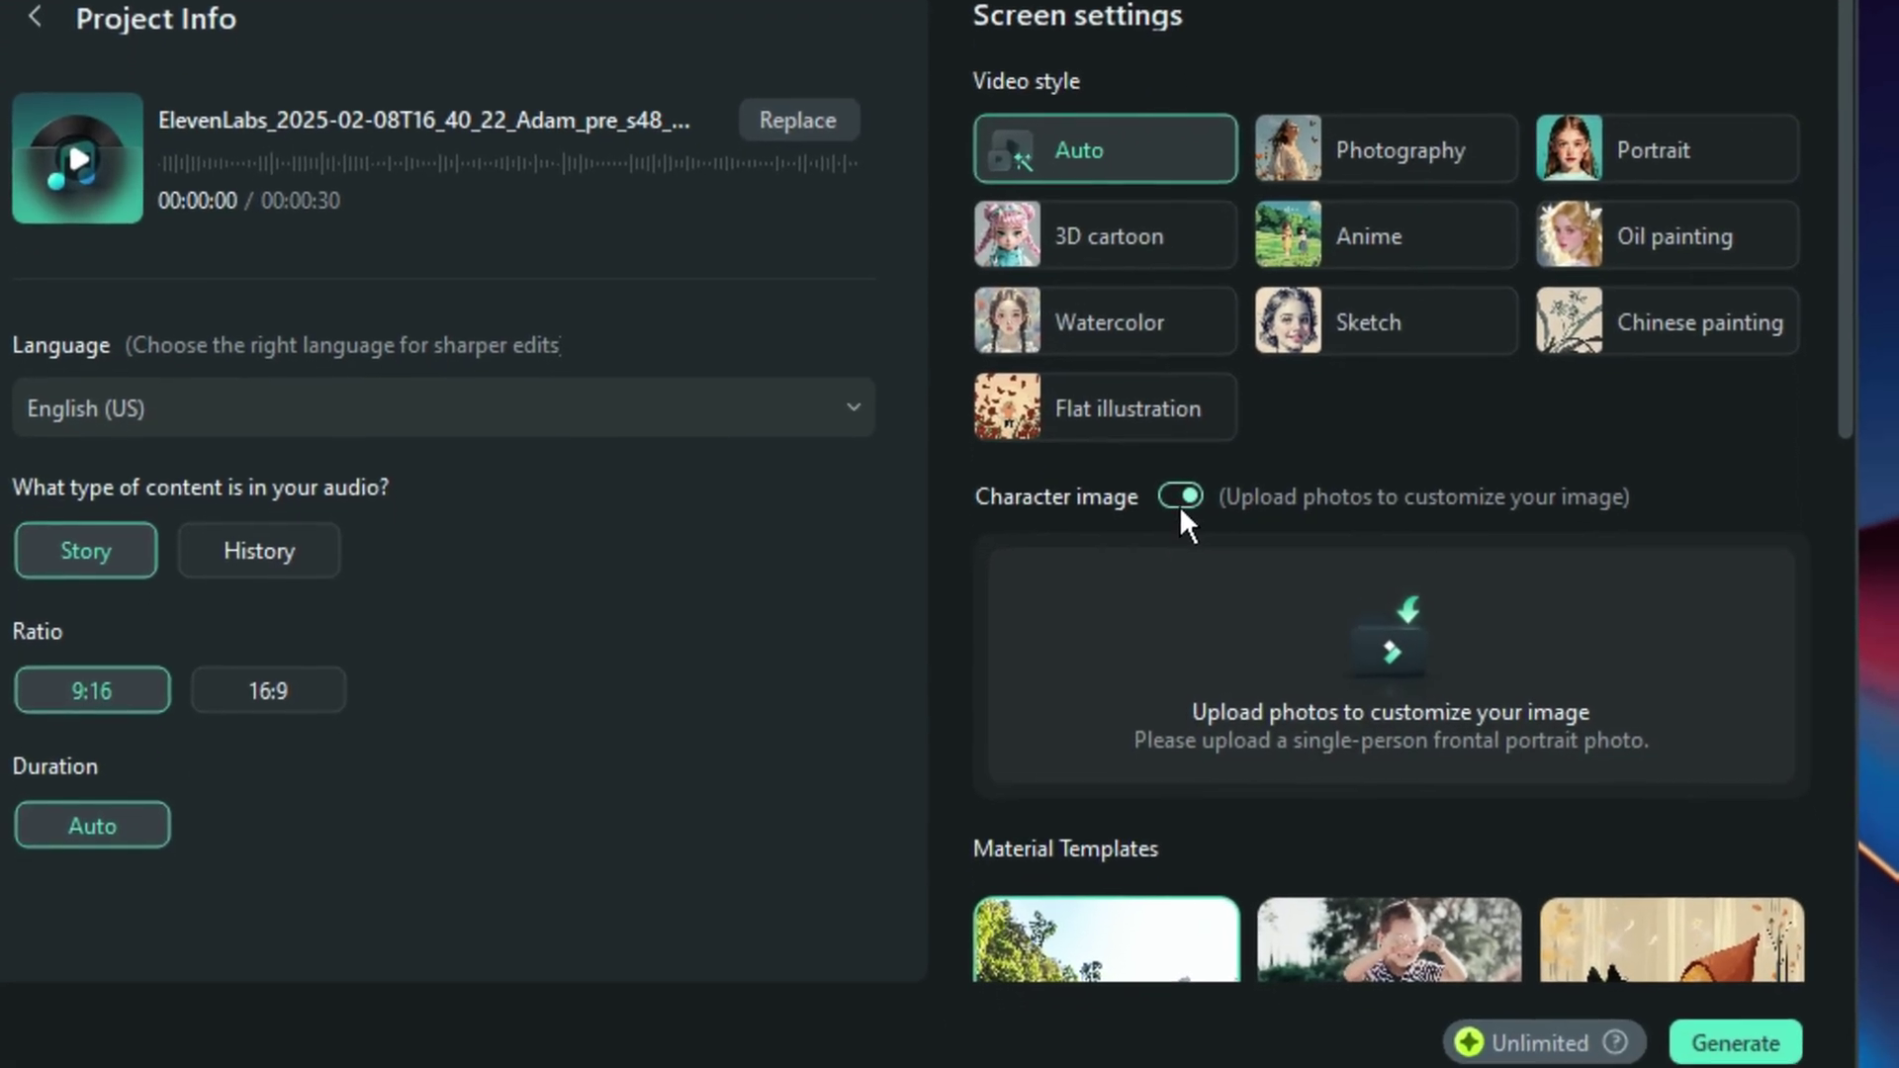
click(1177, 478)
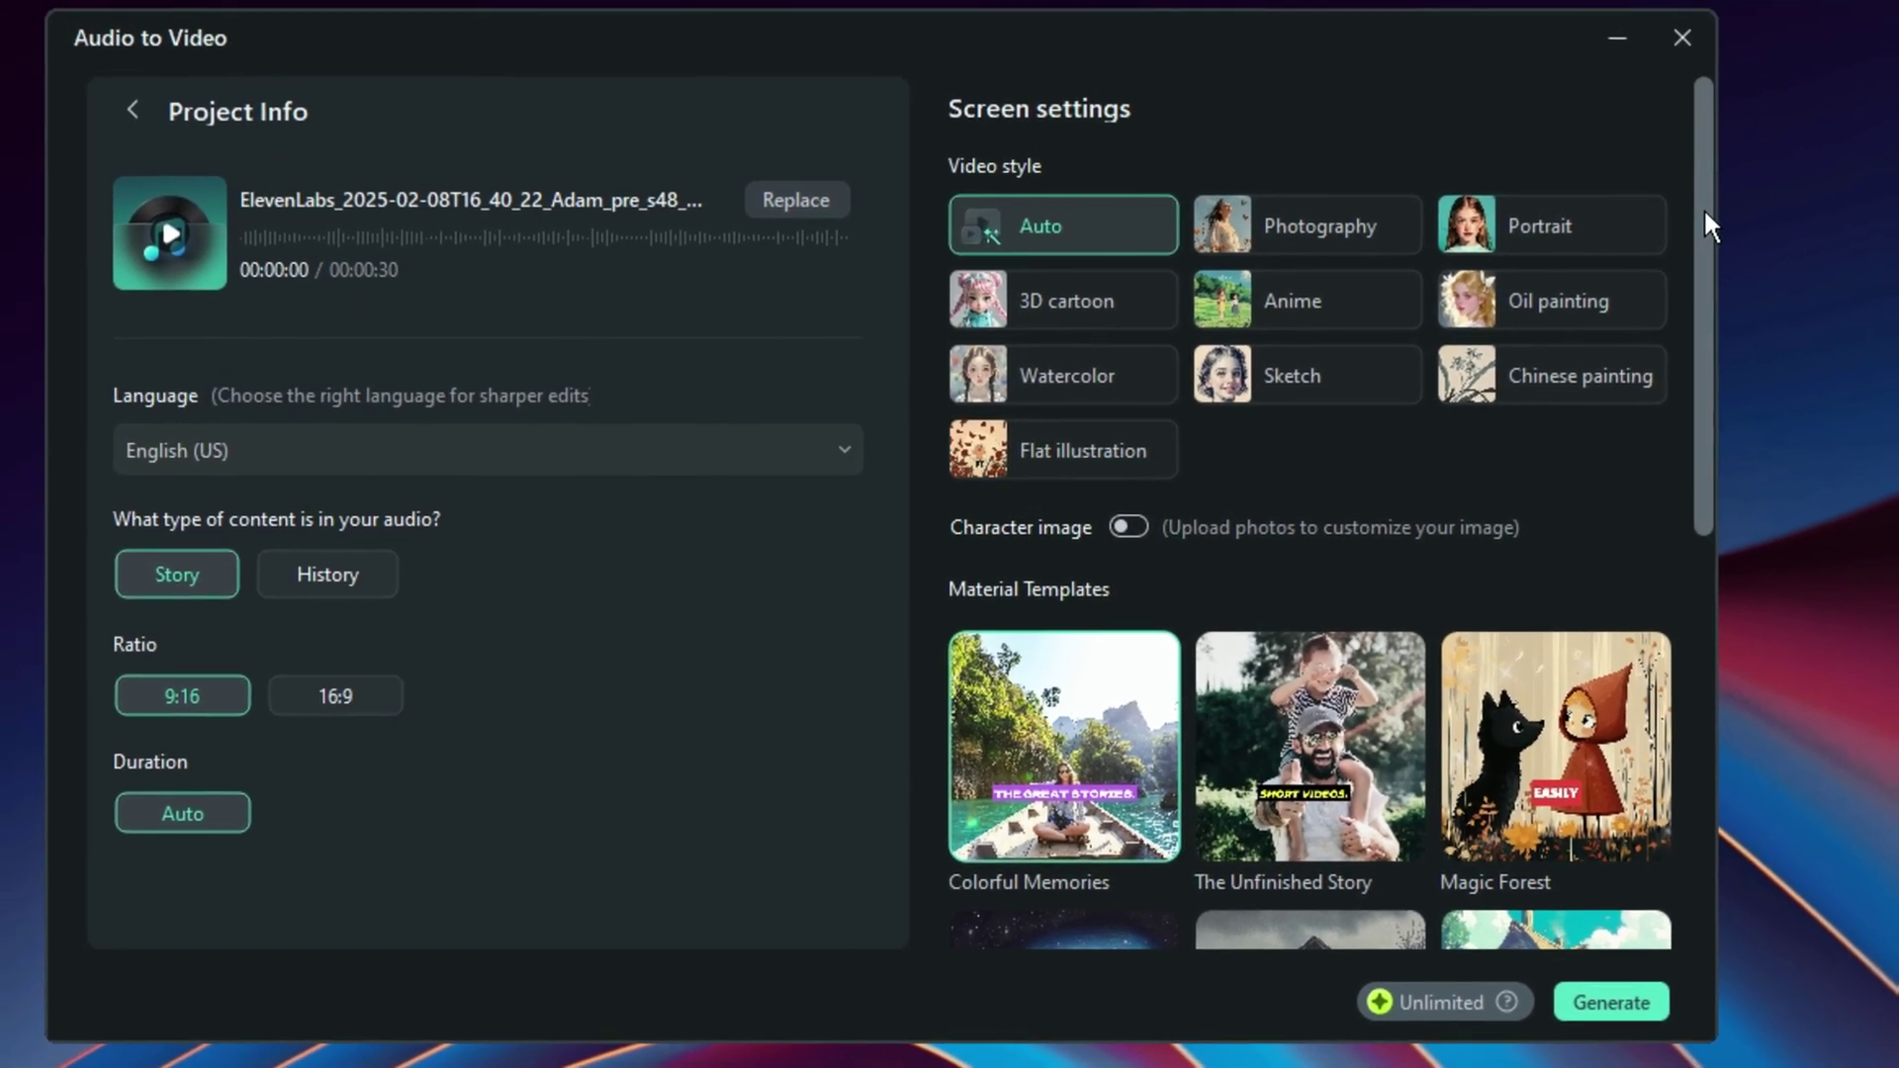
drag(1726, 190, 1687, 445)
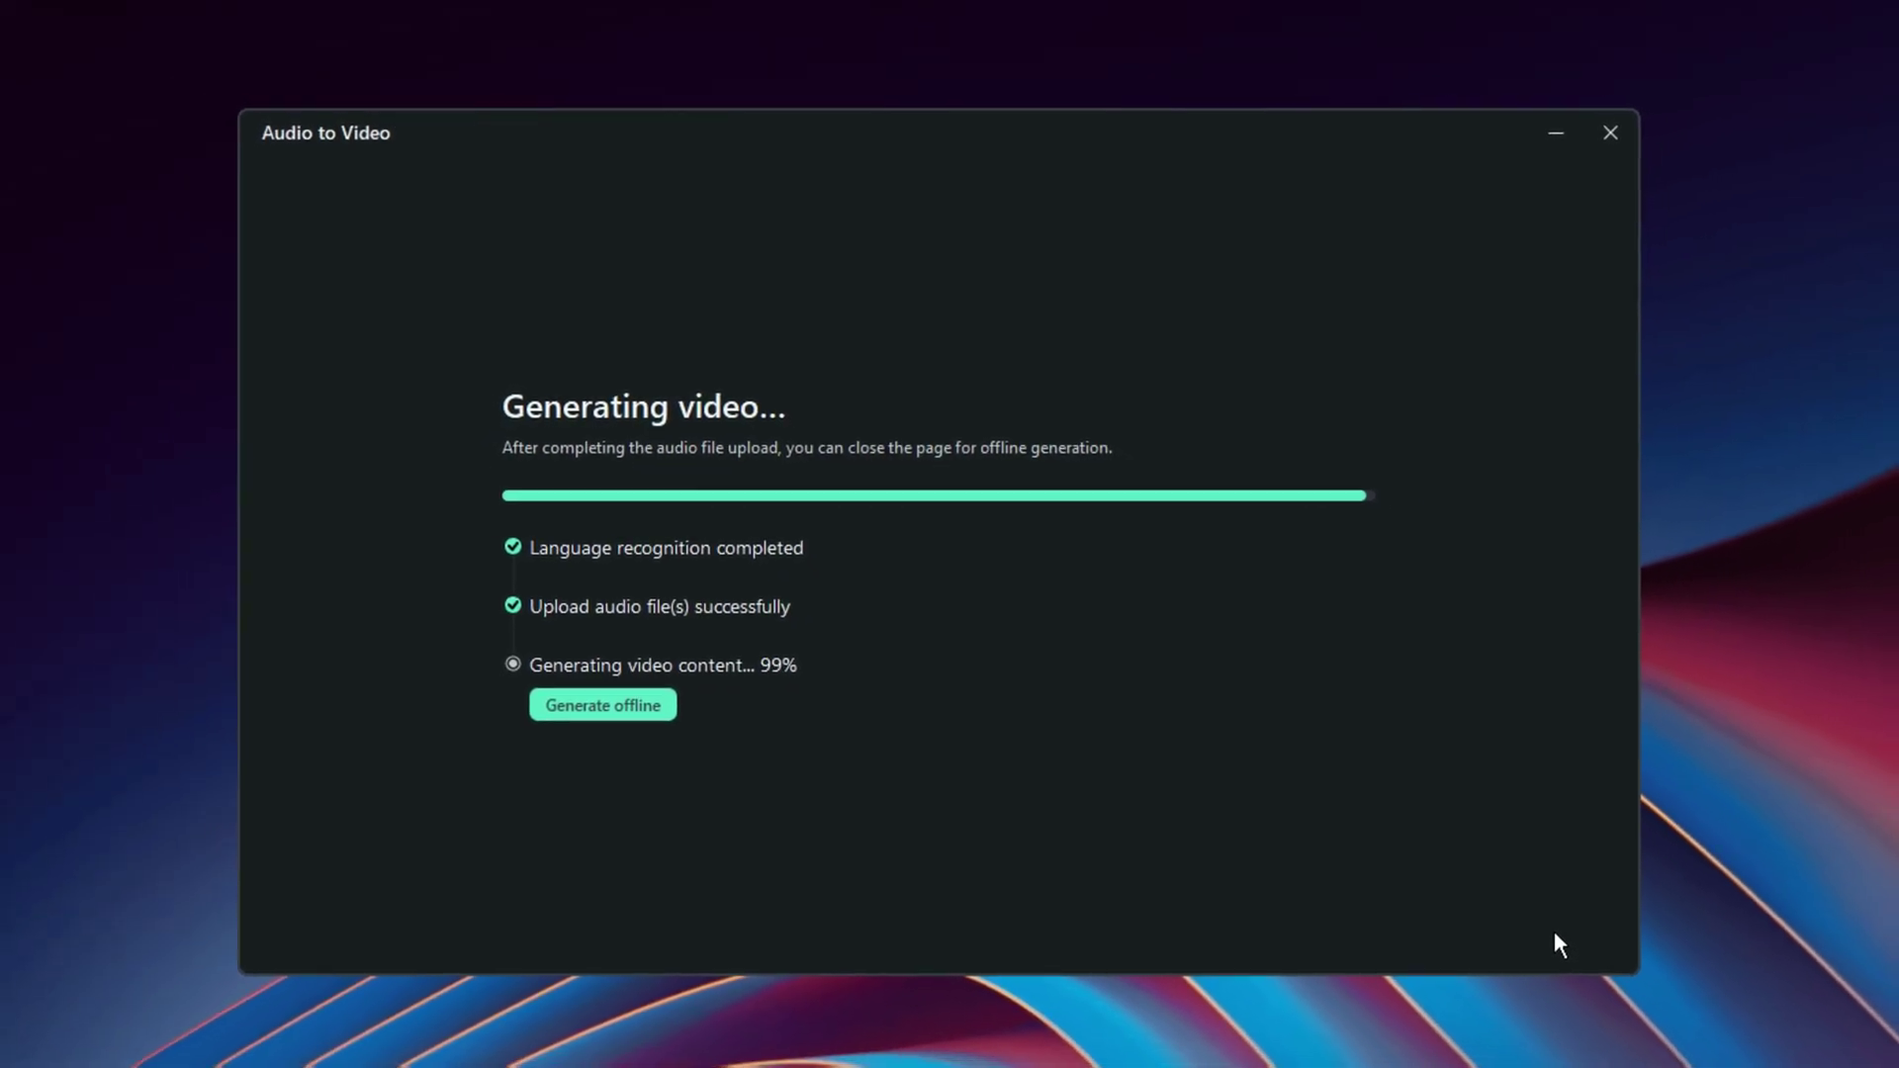
Step: Preview the 28-second 'The Ripple Effect of Kindness' video from its thumbnail
click(1817, 903)
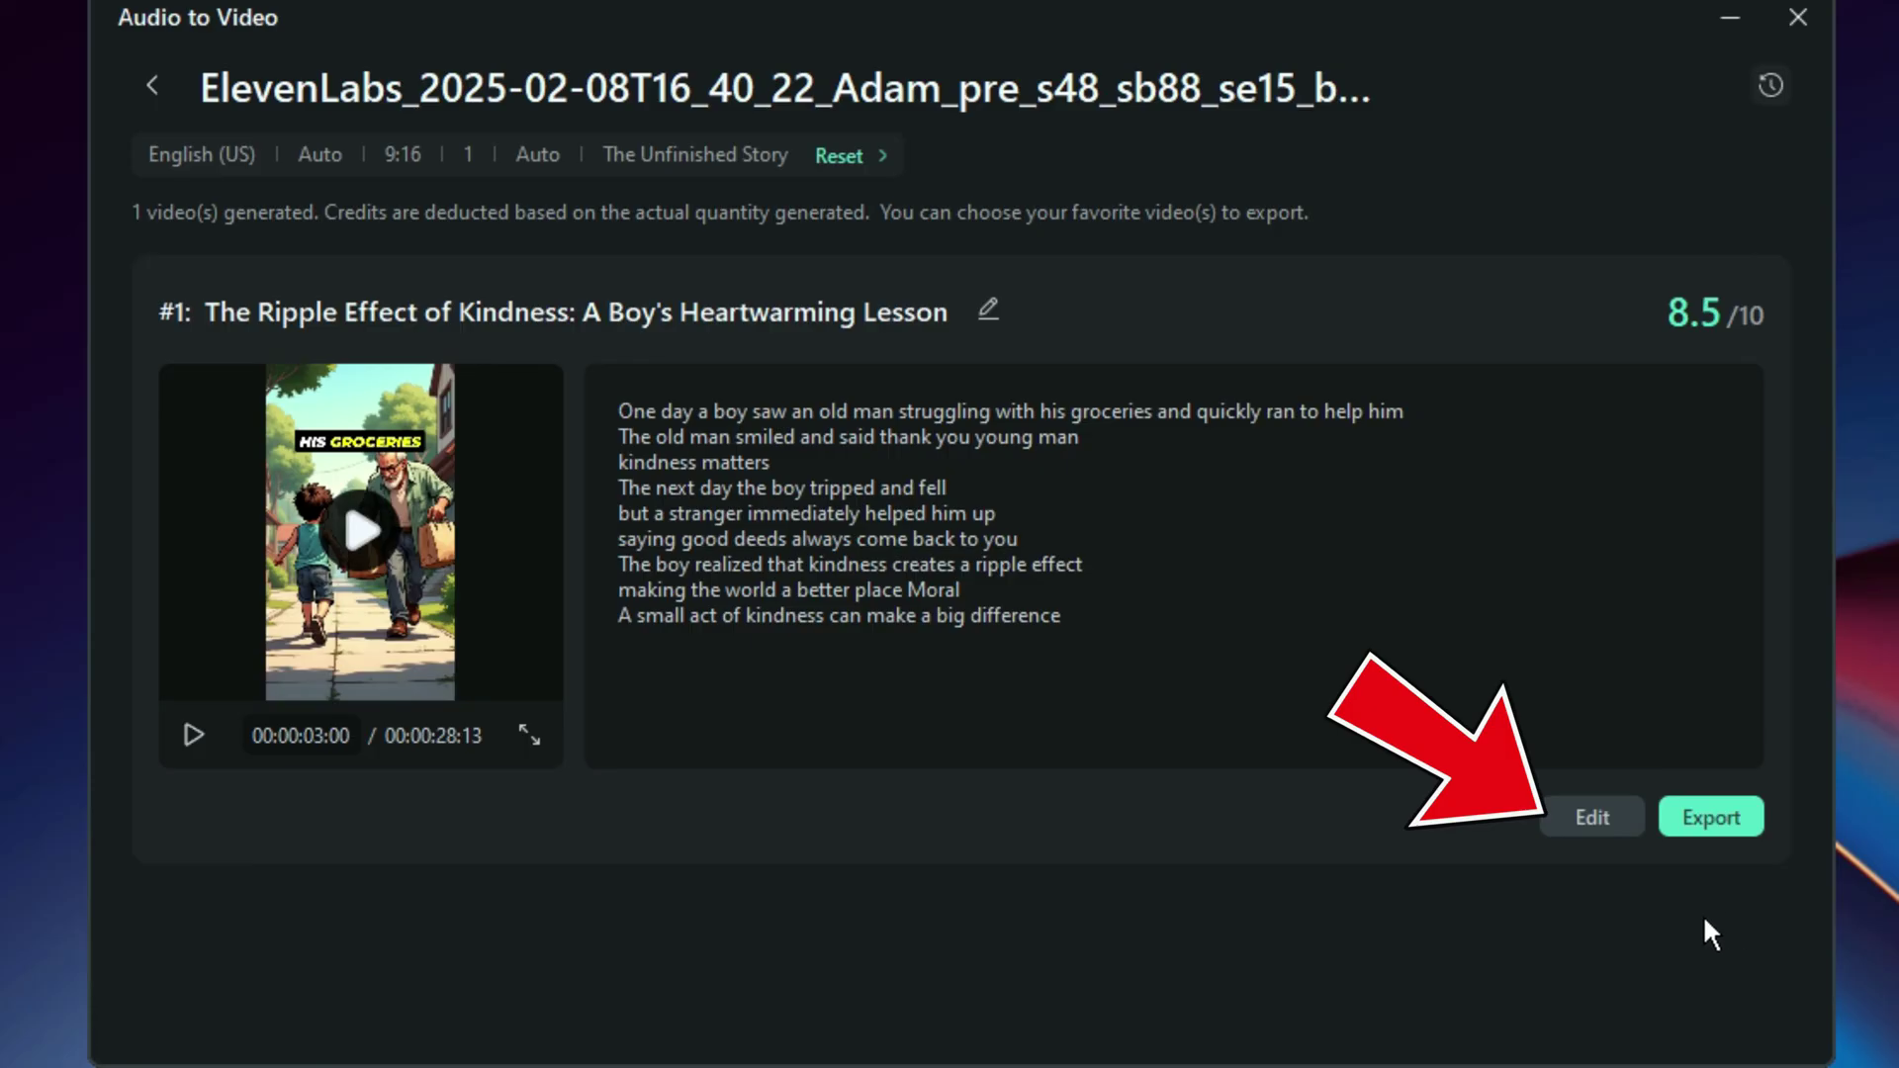
click(359, 532)
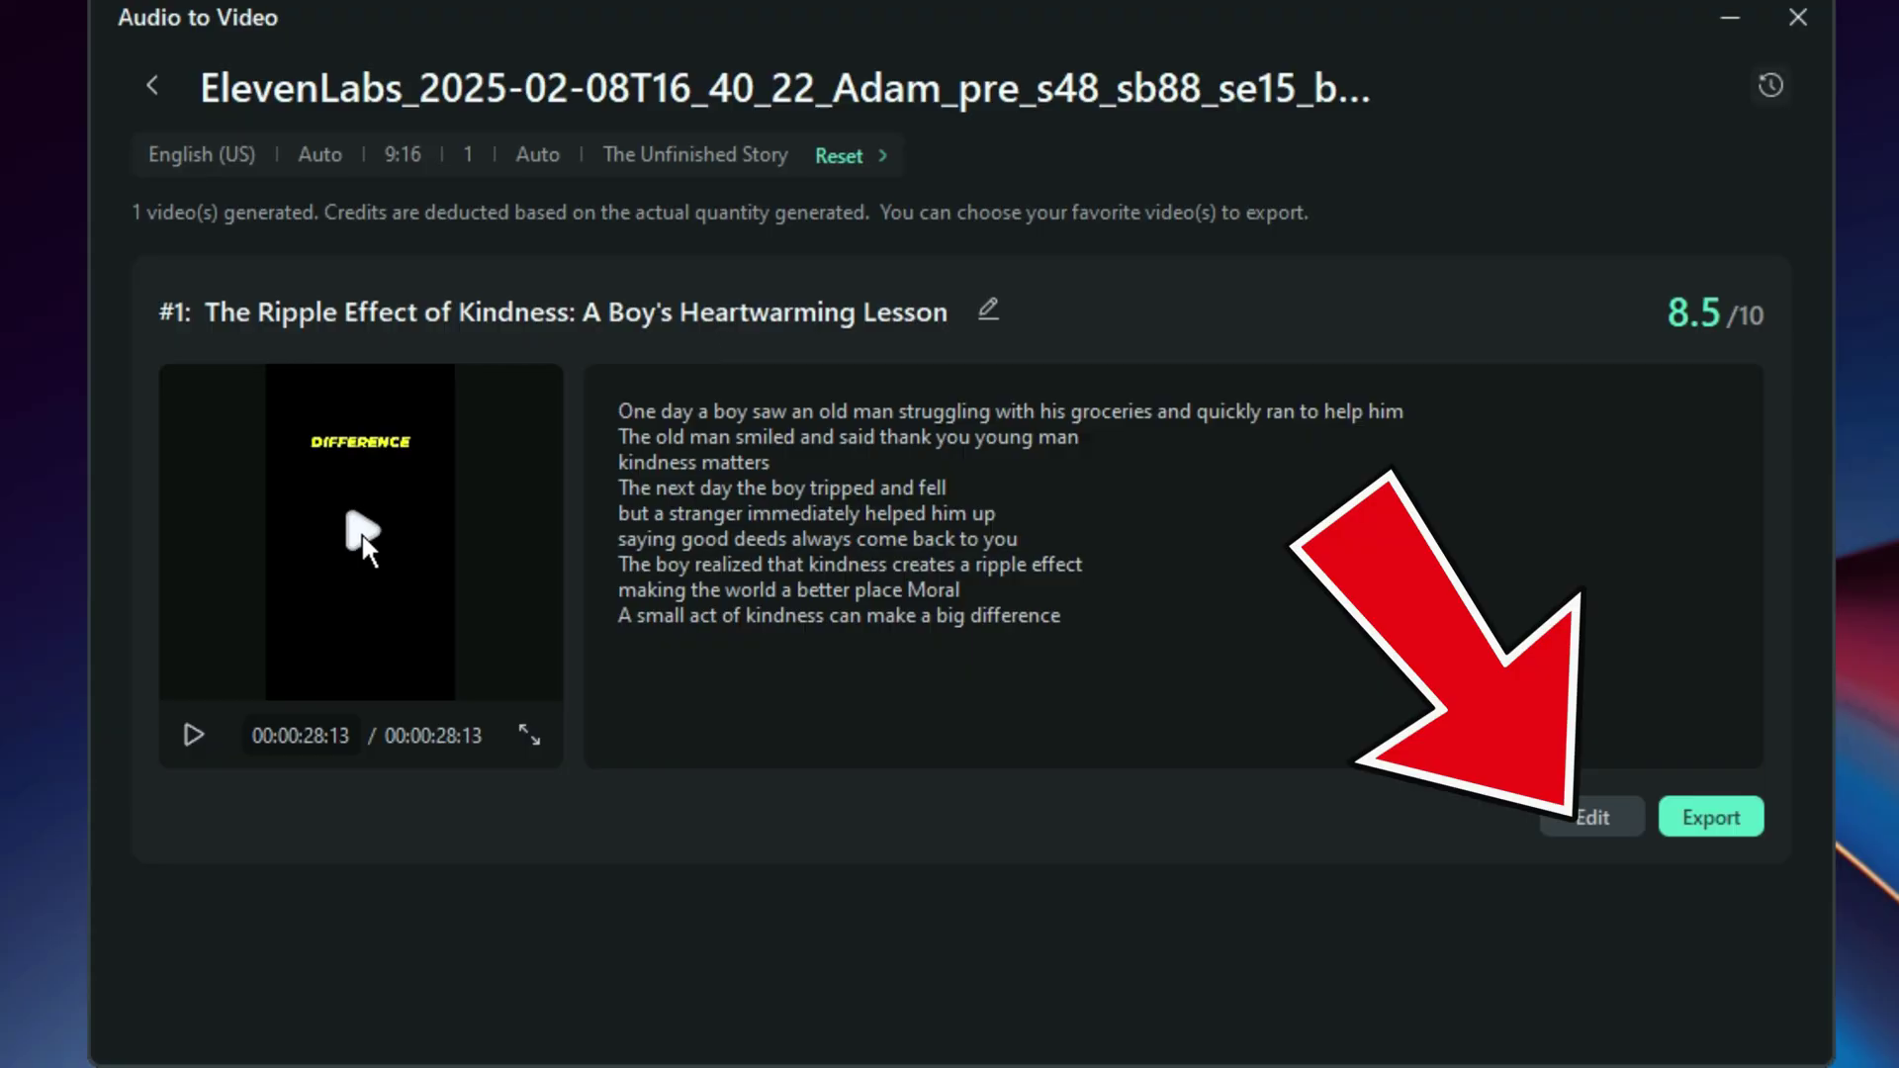
Step: Open the kindness story in the editor and render the timeline preview
click(1595, 817)
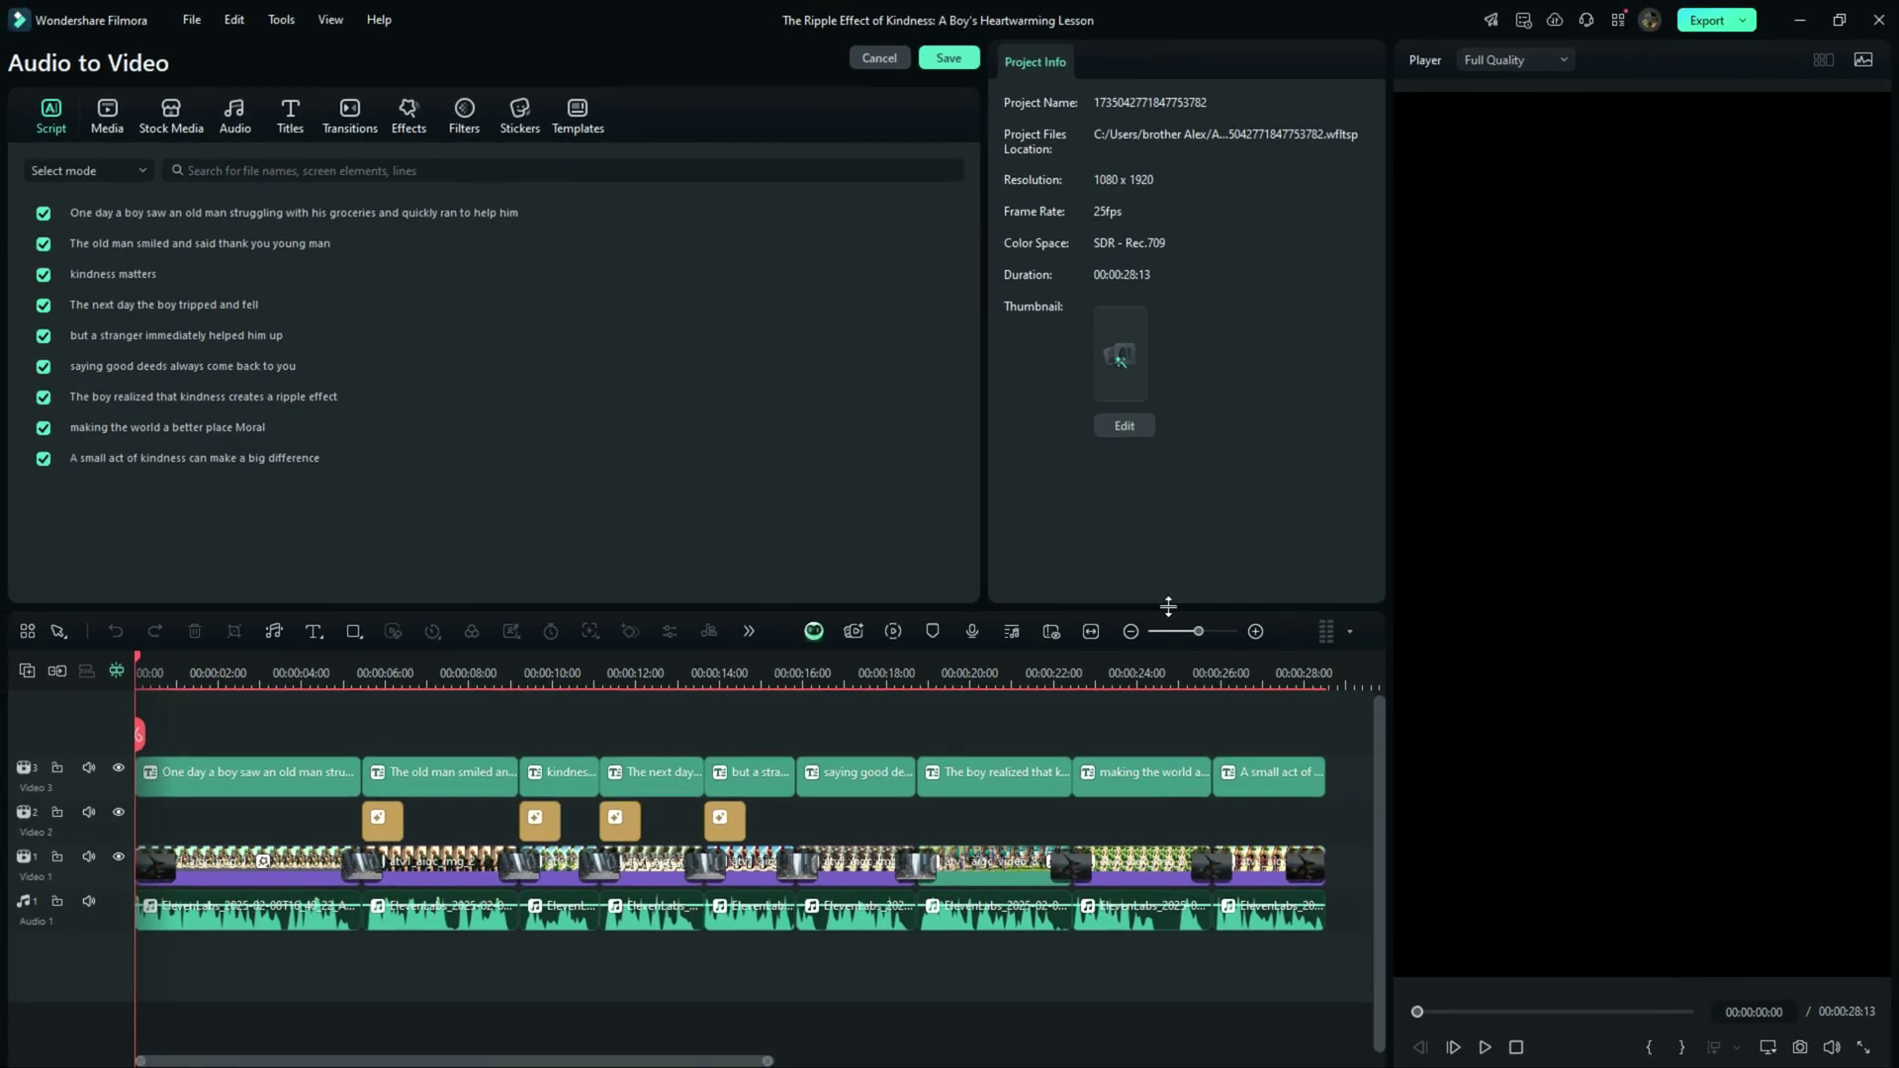
click(900, 633)
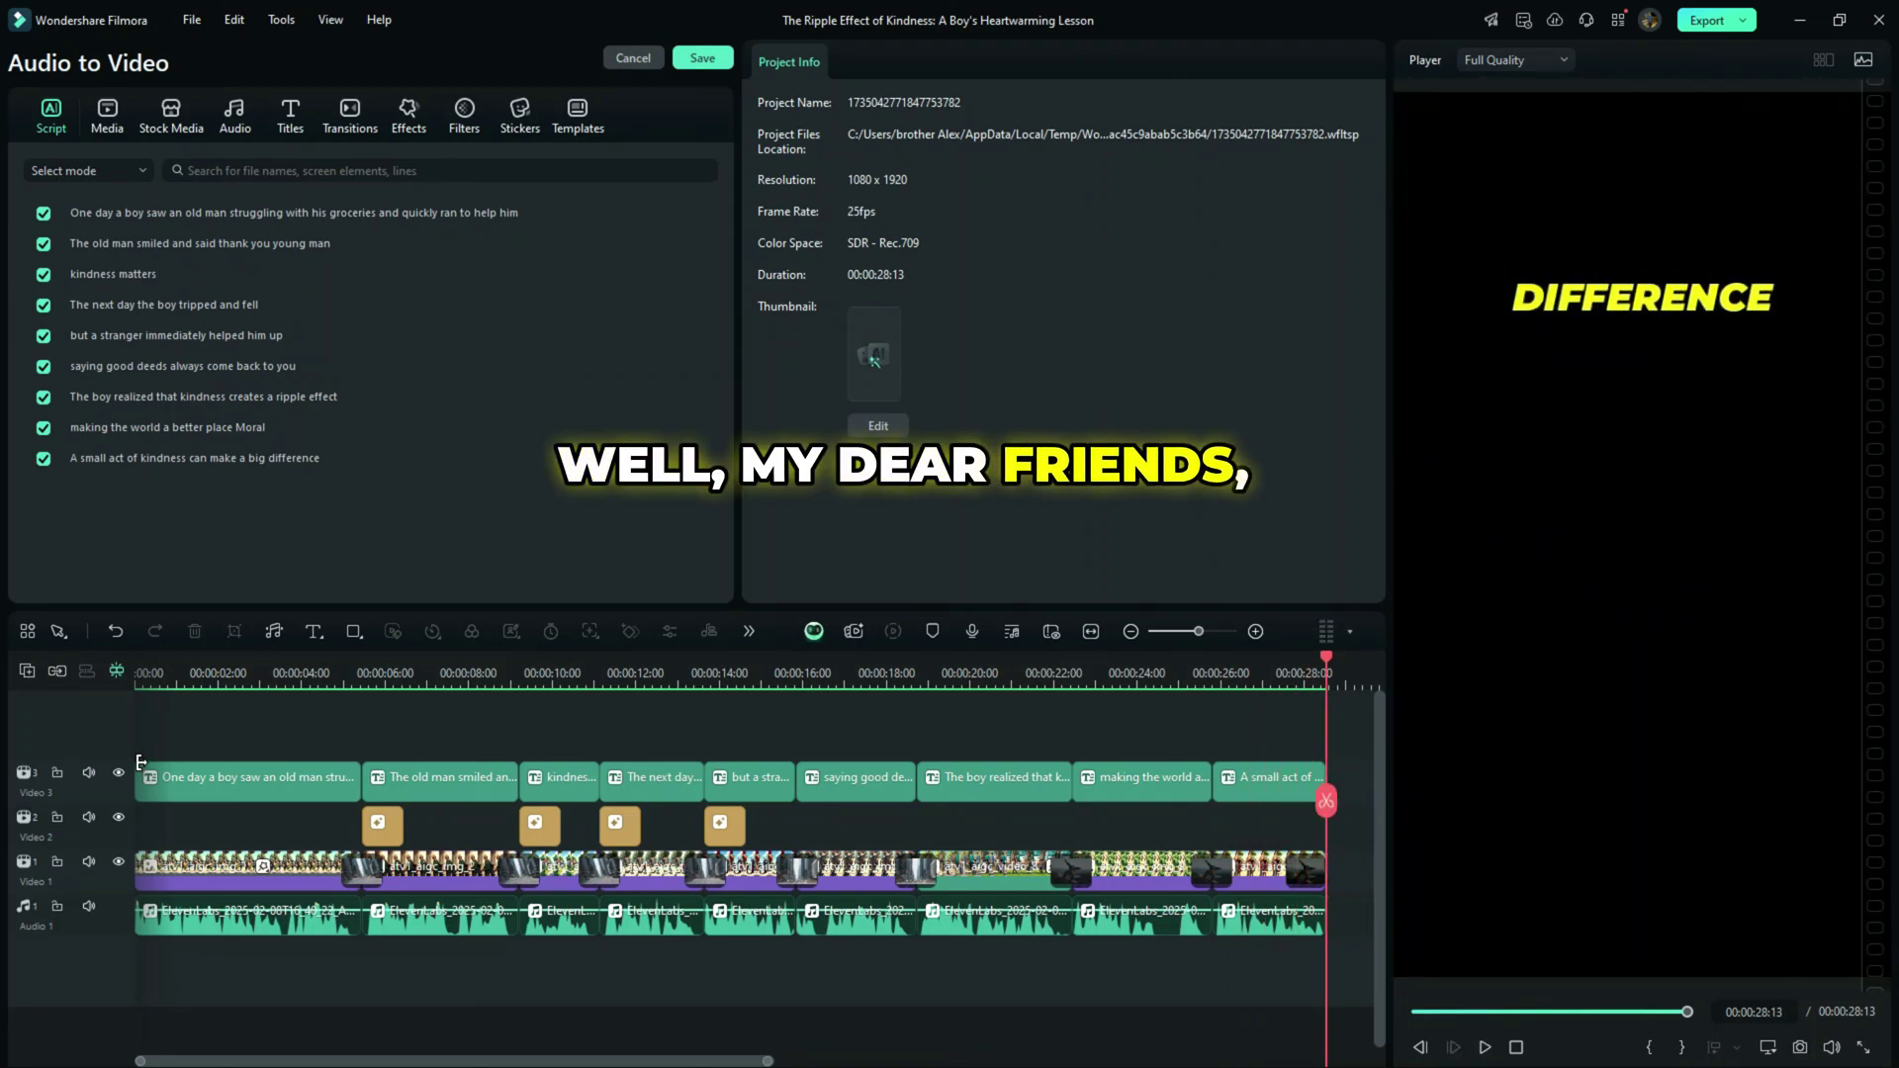
Step: View the frames at 00:00:02:19 and 00:00:14:04 showing the old-man and stranger scenes
click(250, 680)
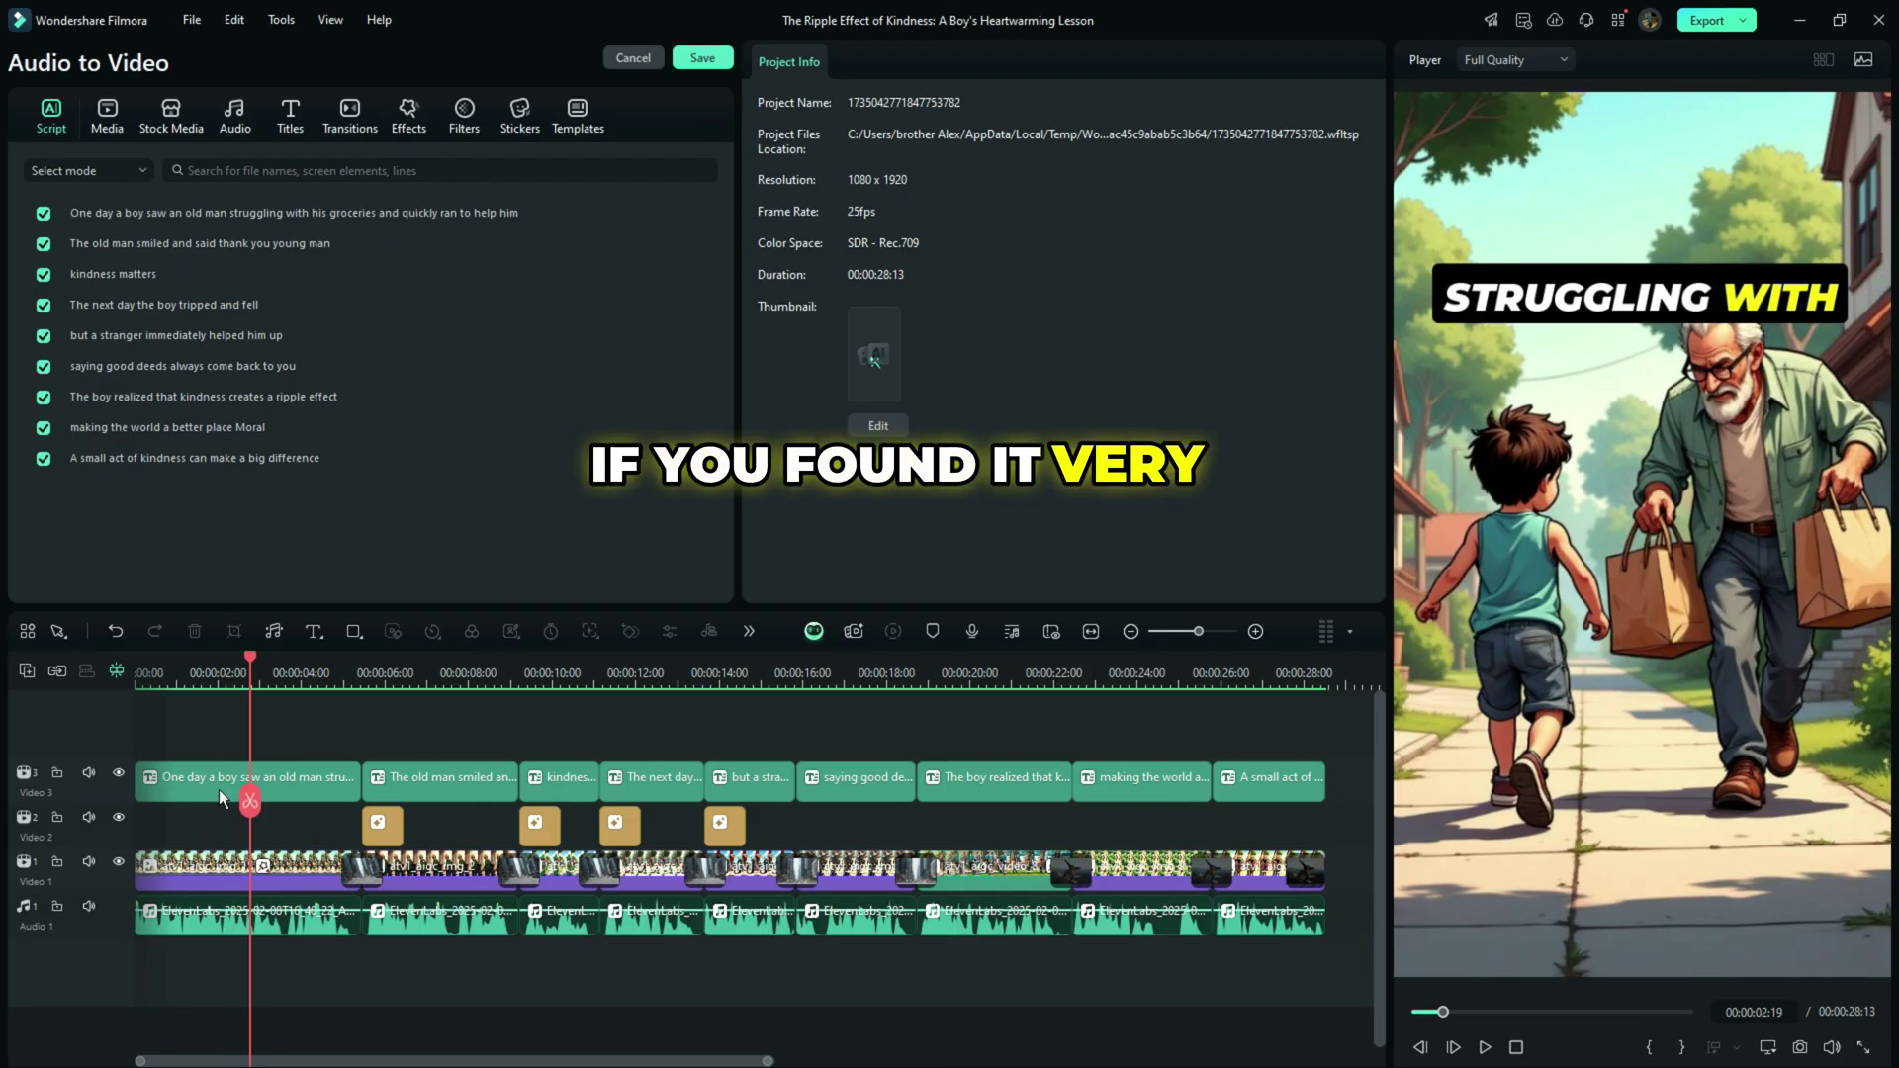
click(726, 683)
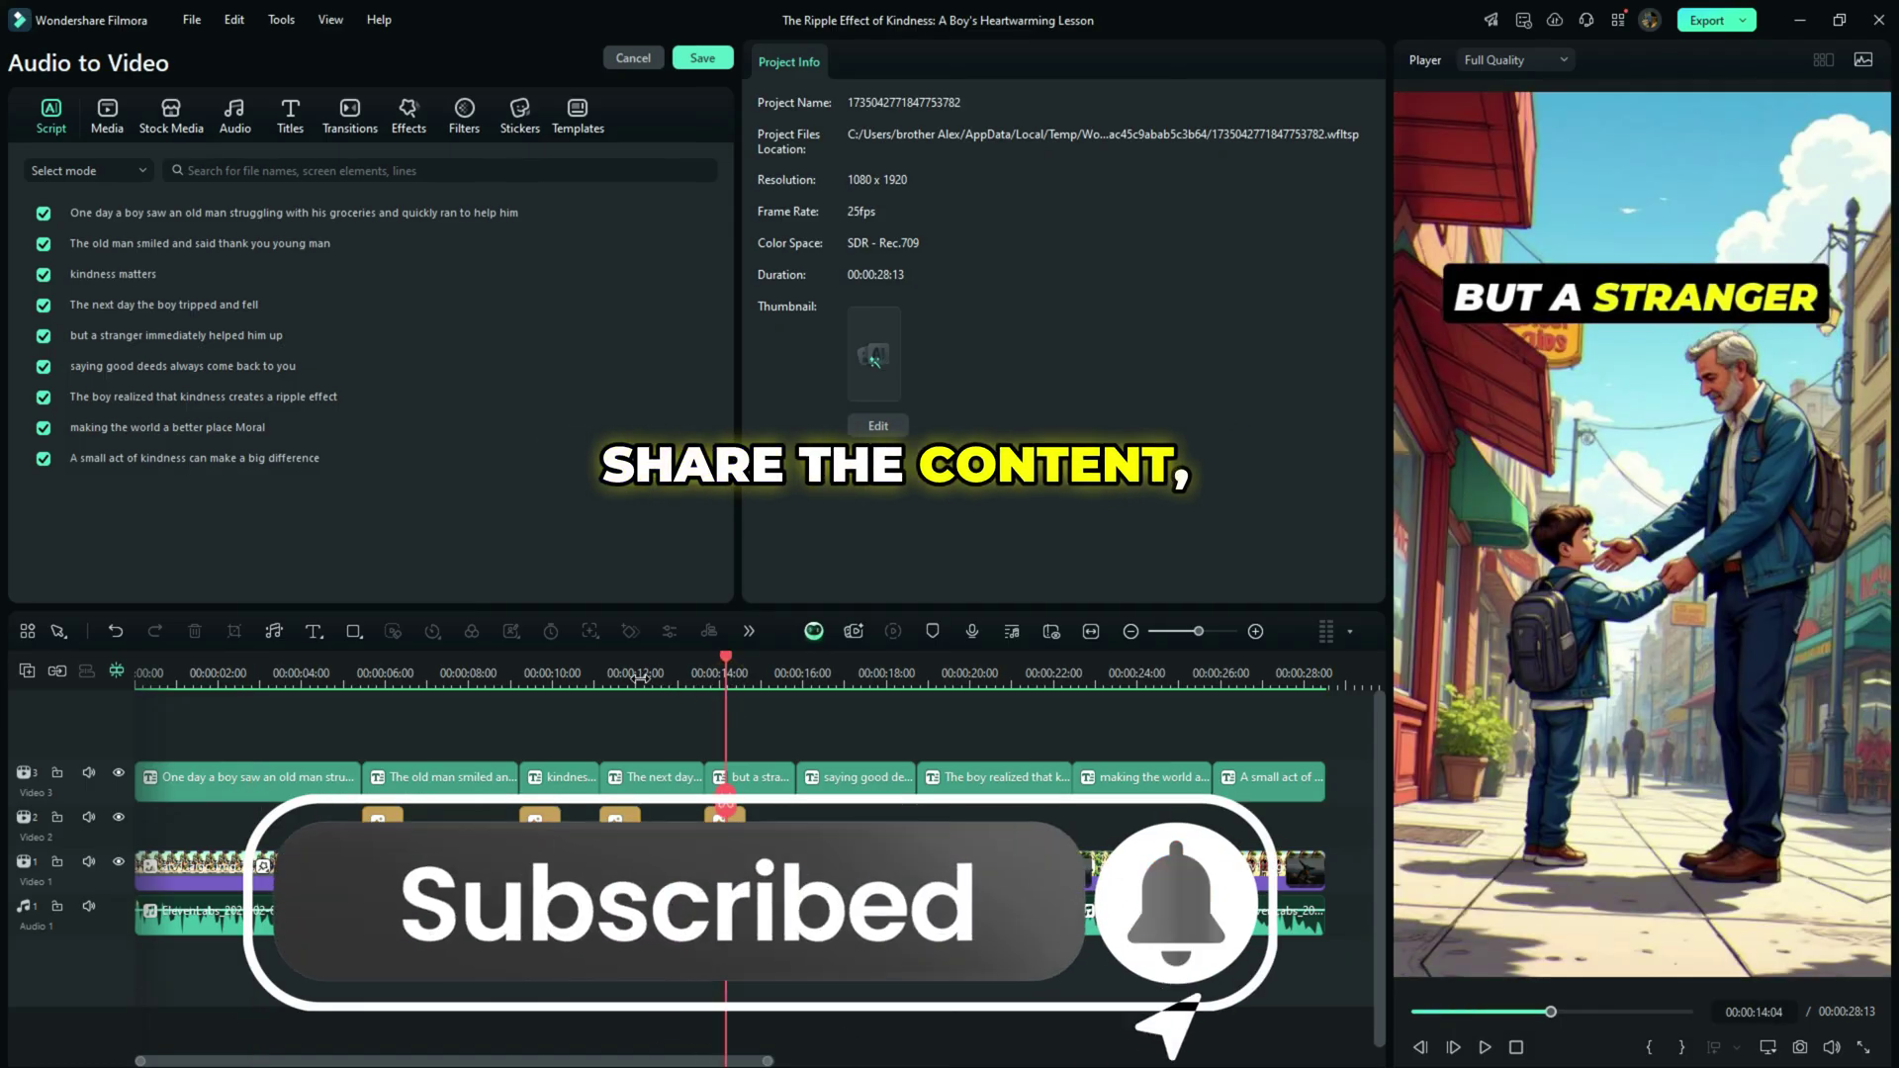